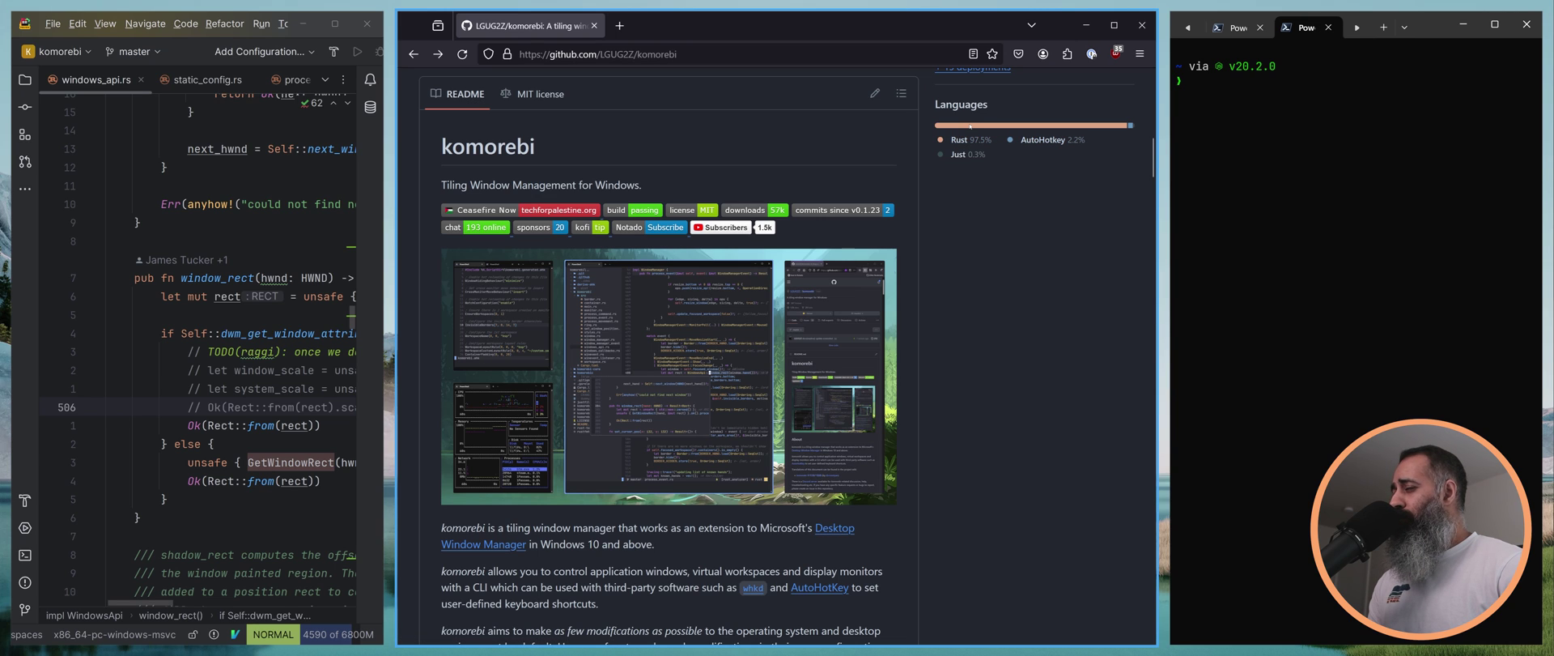
Open the v0.1.23 release from the repository page and examine its release notes down to the assets.
{"action": "scroll", "coordinate": [1121, 250], "scroll_direction": "up", "scroll_amount": 8}
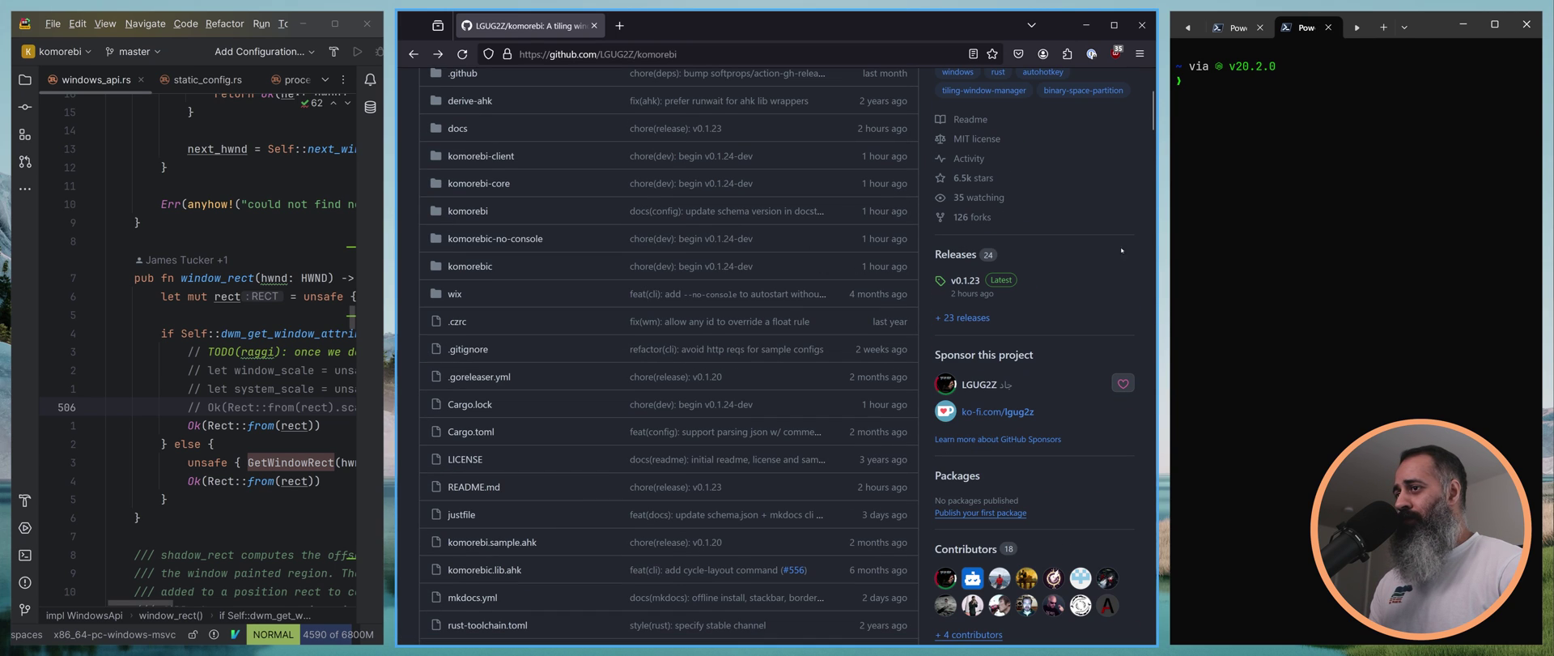
{"action": "left_click", "coordinate": [965, 280]}
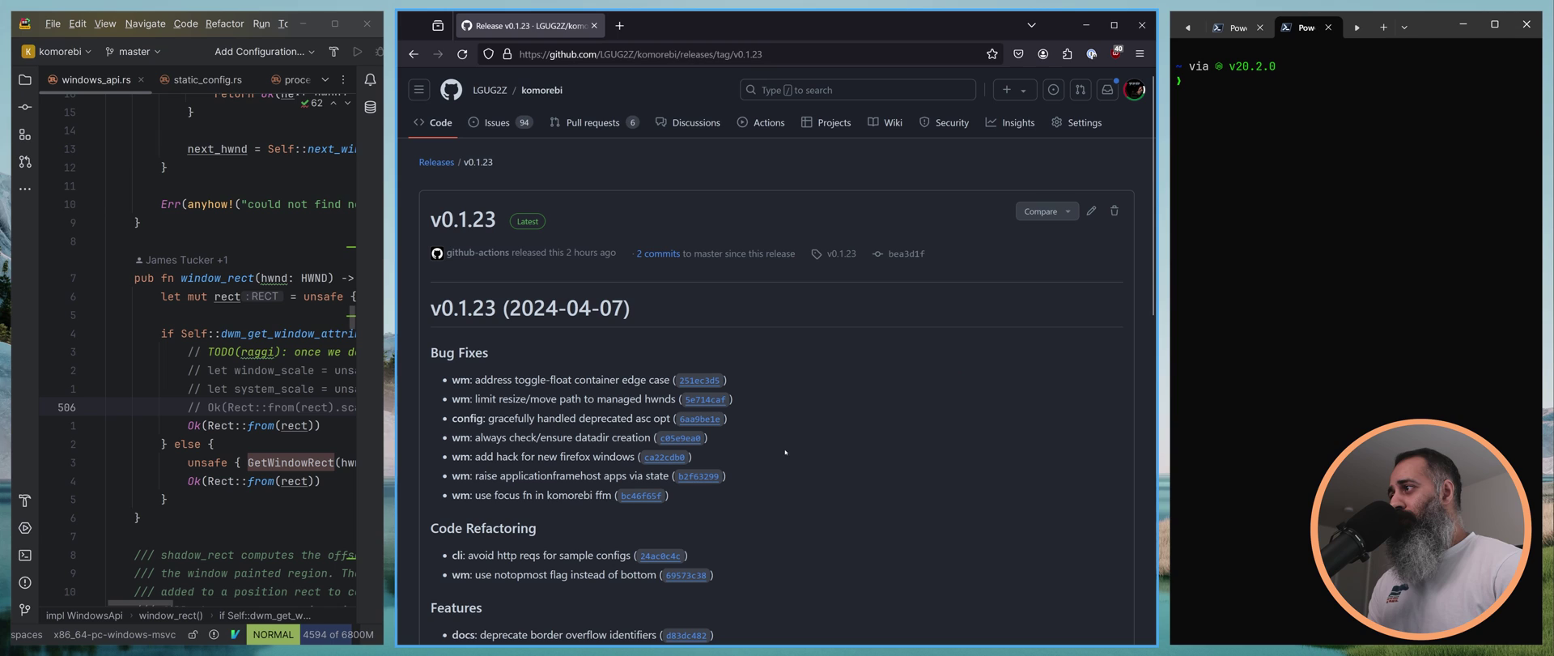
{"action": "scroll", "coordinate": [852, 445], "scroll_direction": "down", "scroll_amount": 2}
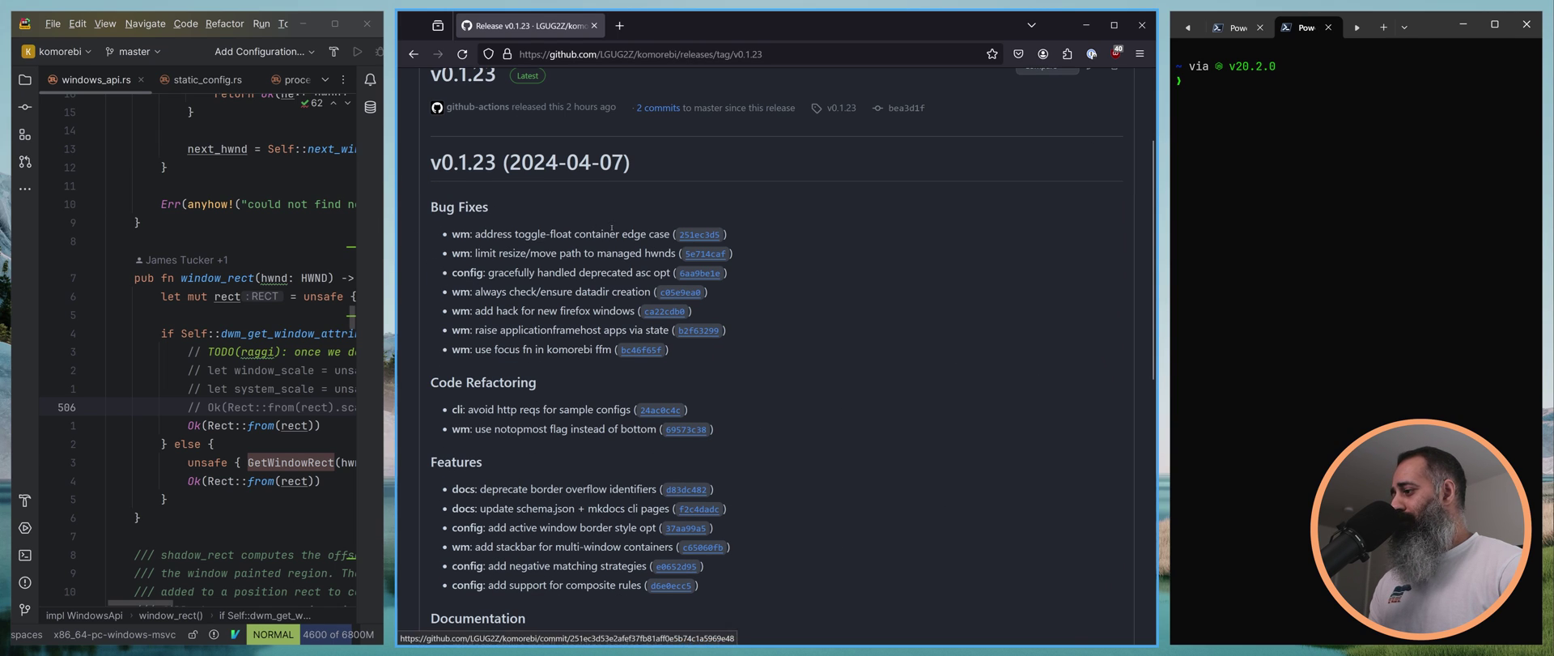
{"action": "scroll", "coordinate": [894, 305], "scroll_direction": "down", "scroll_amount": 3}
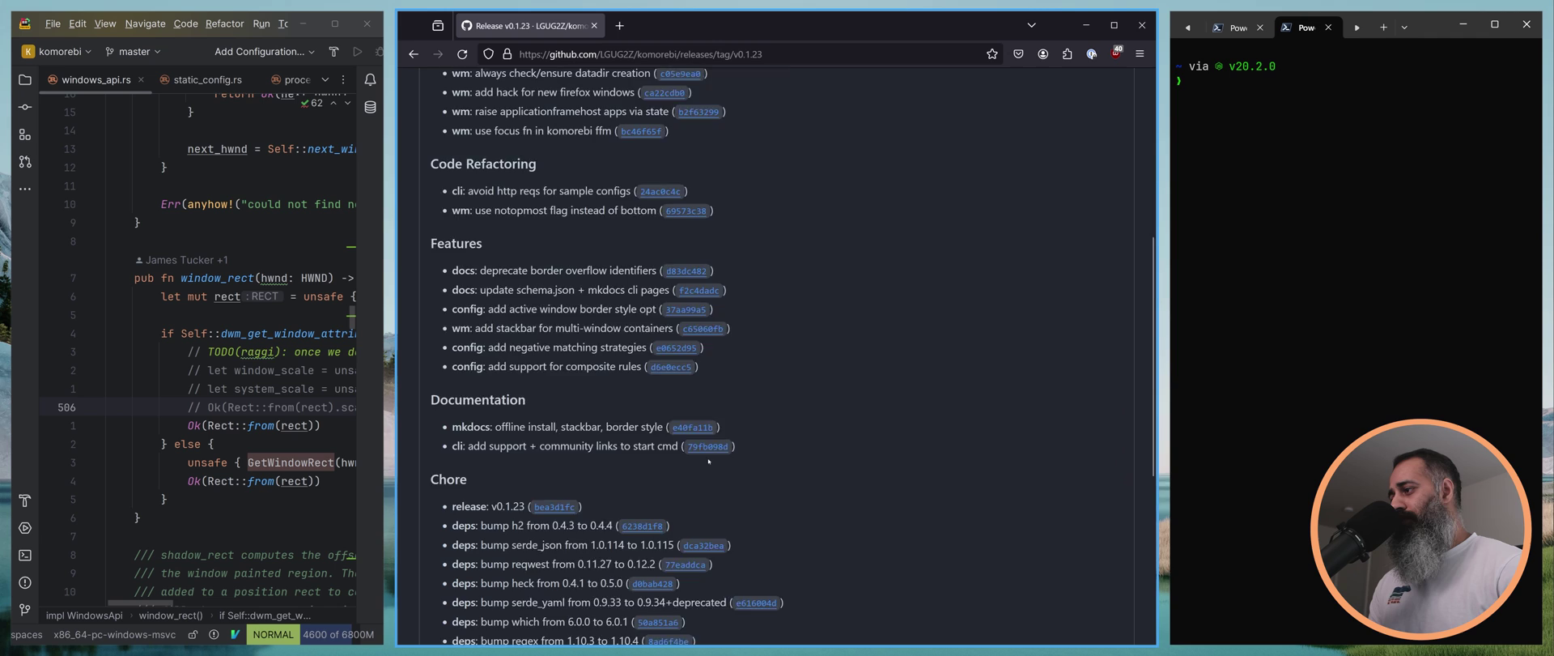
{"action": "scroll", "coordinate": [830, 452], "scroll_direction": "down", "scroll_amount": 2}
{"action": "scroll", "coordinate": [971, 437], "scroll_direction": "down", "scroll_amount": 2}
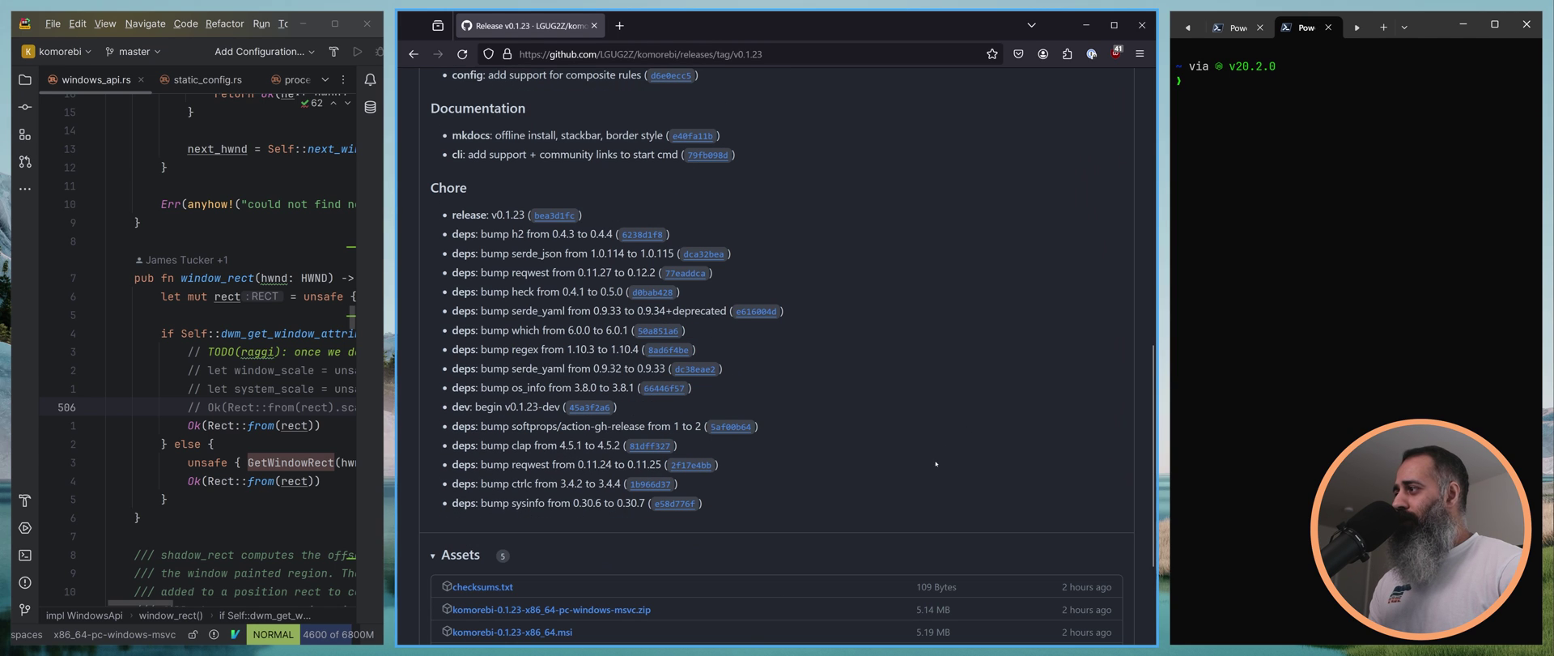
{"action": "scroll", "coordinate": [936, 463], "scroll_direction": "up", "scroll_amount": 6}
{"action": "scroll", "coordinate": [922, 404], "scroll_direction": "up", "scroll_amount": 3}
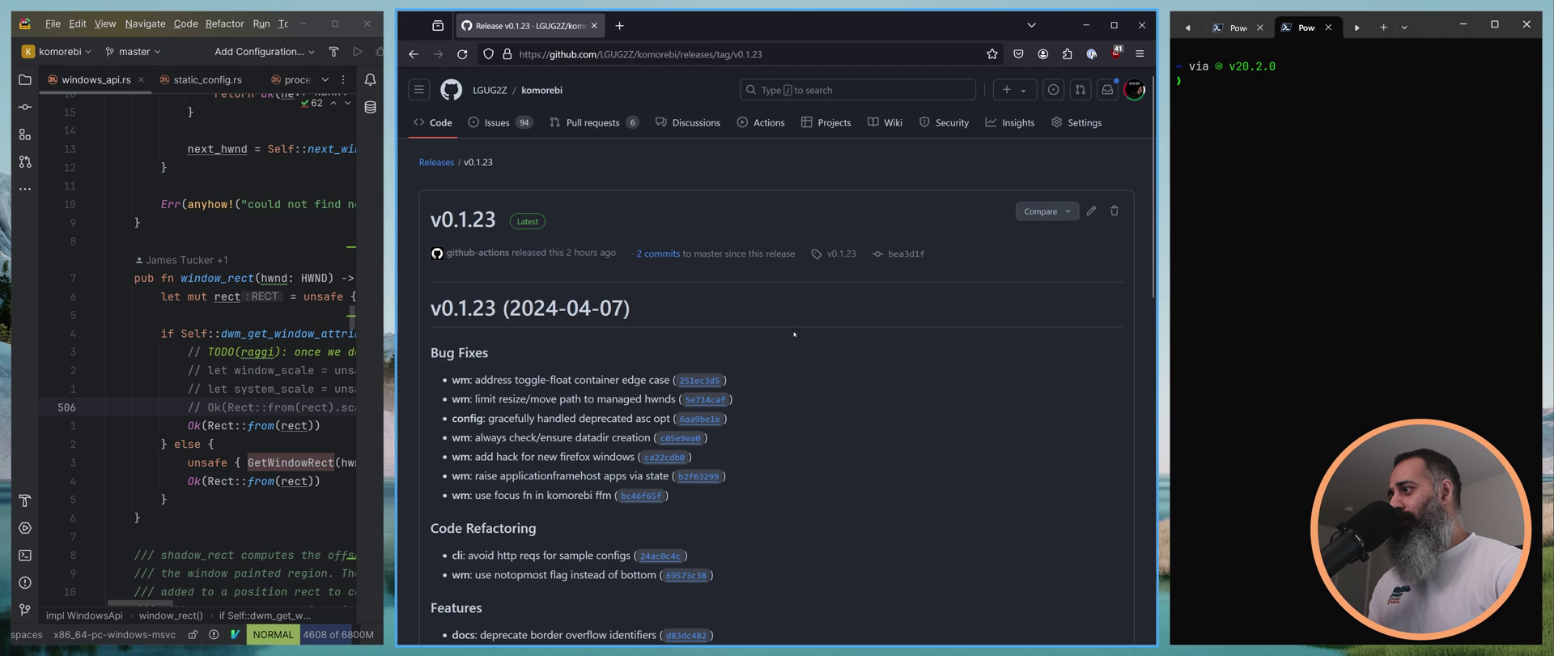
Open the full list of komorebi releases and look through the notes of earlier versions.
{"action": "left_click", "coordinate": [438, 164]}
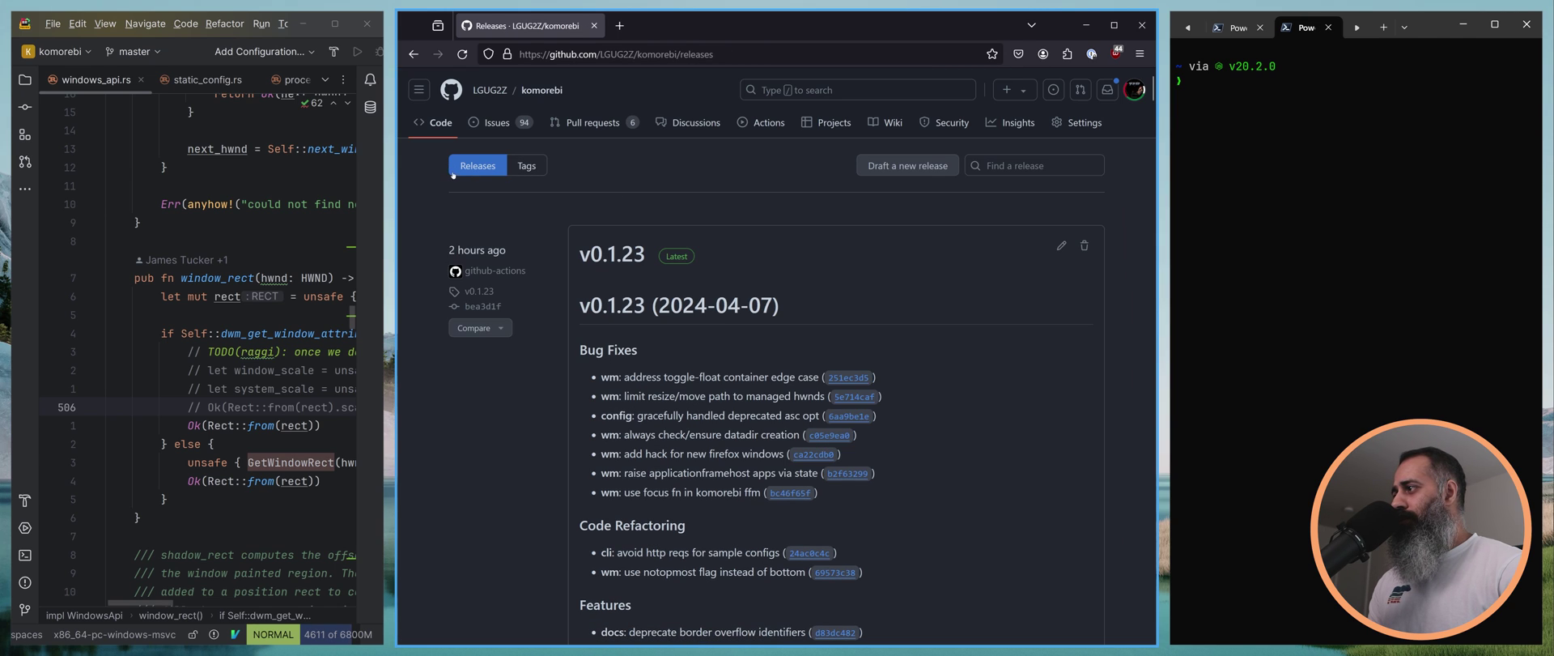
{"action": "scroll", "coordinate": [820, 298], "scroll_direction": "down", "scroll_amount": 20}
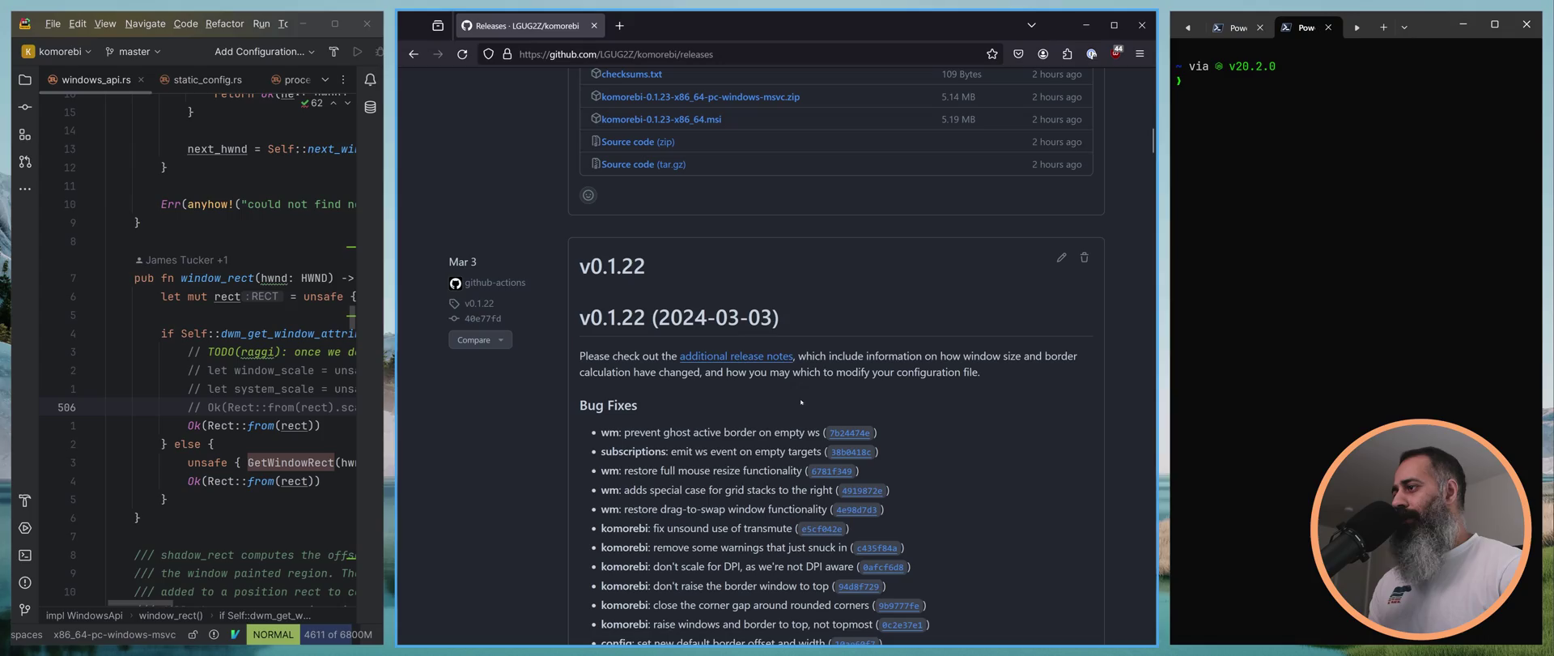
{"action": "scroll", "coordinate": [1136, 231], "scroll_direction": "down", "scroll_amount": 15}
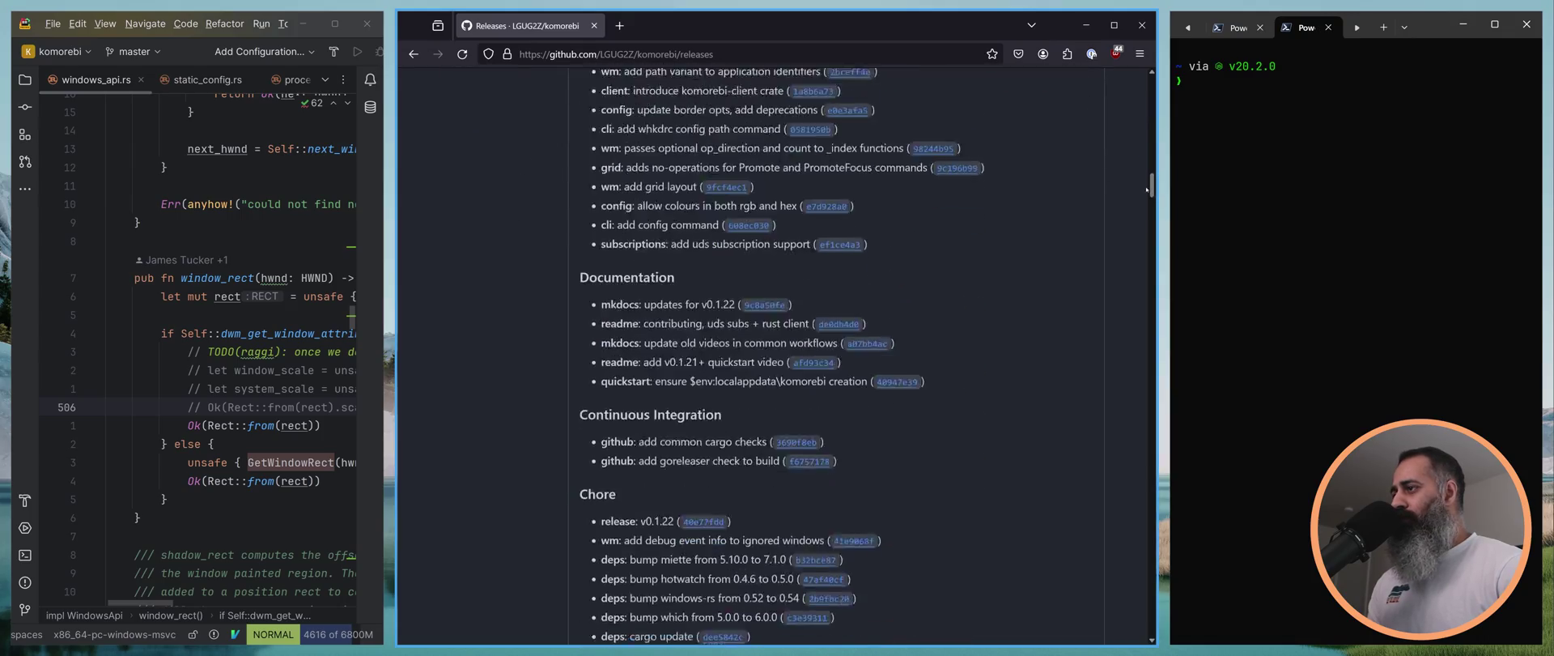
{"action": "scroll", "coordinate": [1136, 231], "scroll_direction": "down", "scroll_amount": 10}
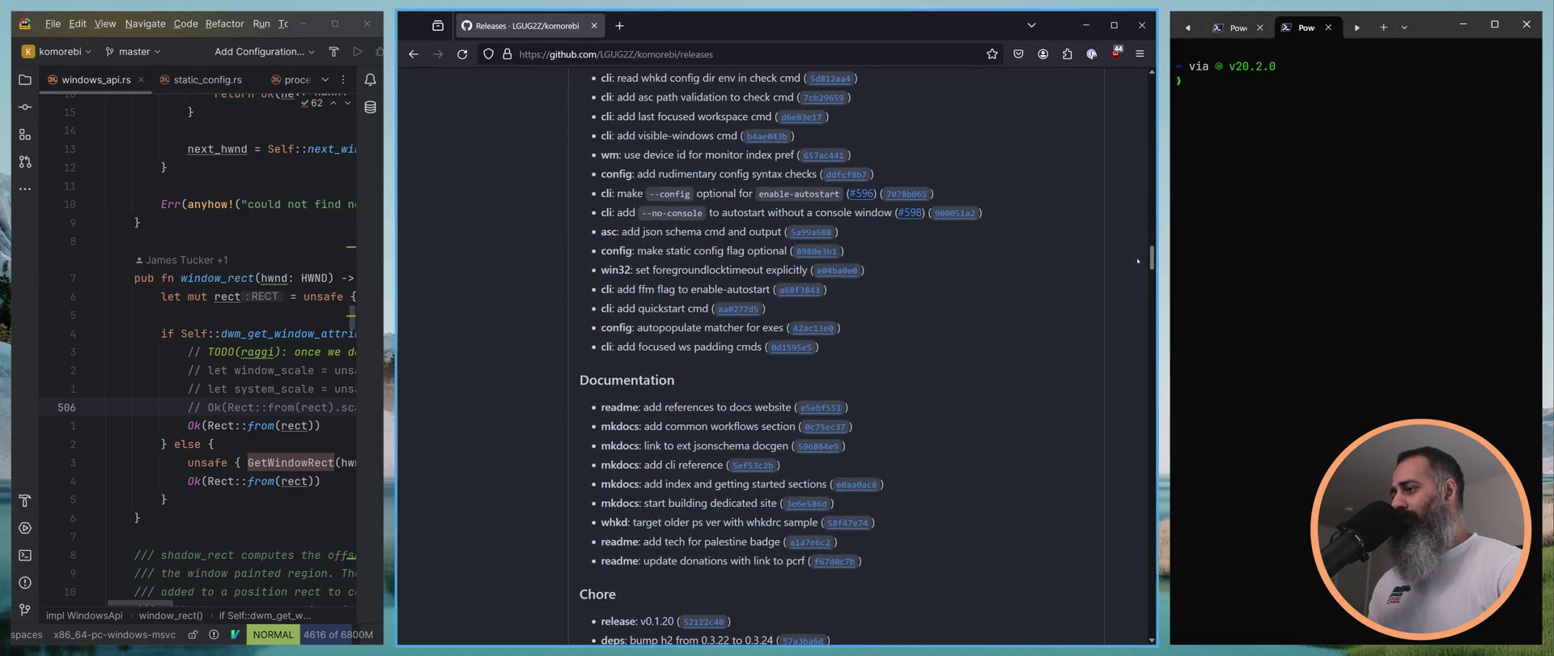
{"action": "scroll", "coordinate": [1138, 220], "scroll_direction": "up", "scroll_amount": 10}
{"action": "scroll", "coordinate": [1139, 220], "scroll_direction": "up", "scroll_amount": 20}
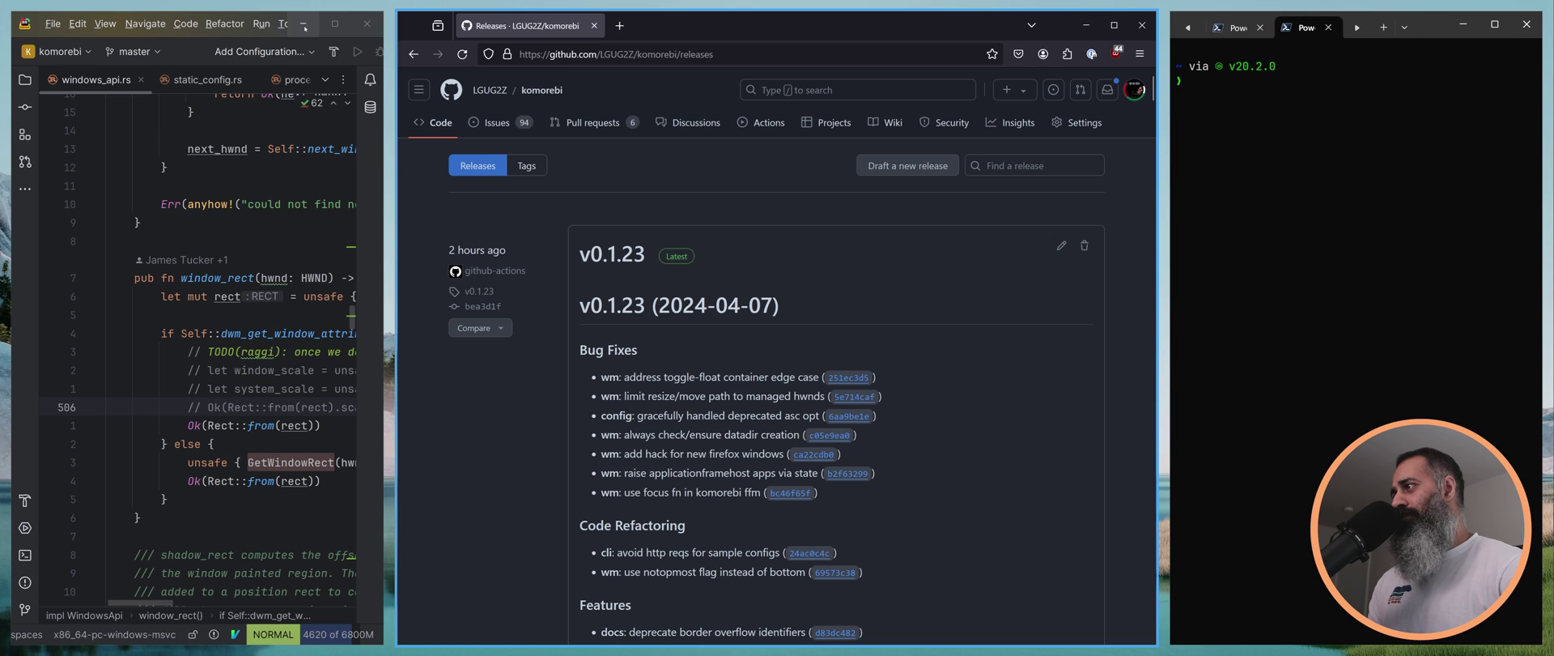
Return to the v0.1.23 release page and highlight the feature entry "add stackbar for multi-window containers".
{"action": "left_click", "coordinate": [413, 55]}
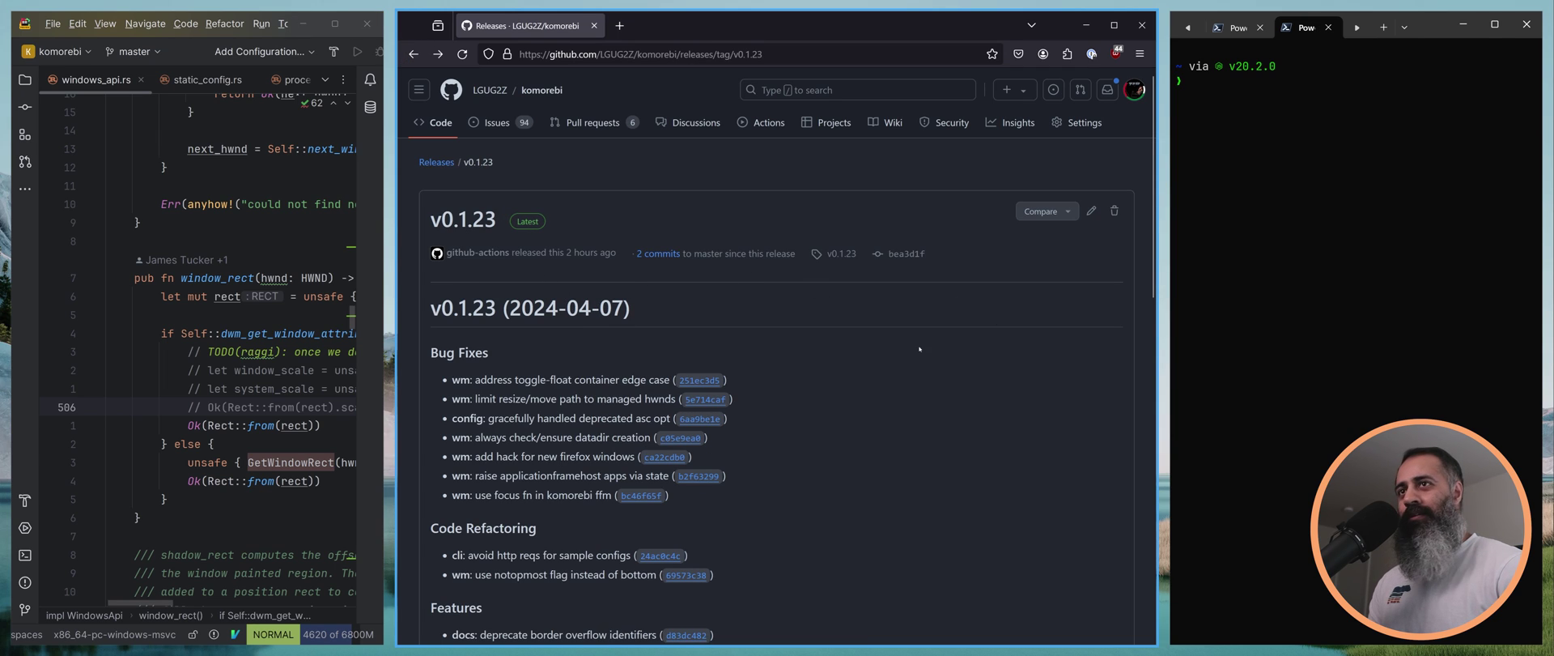
{"action": "scroll", "coordinate": [855, 359], "scroll_direction": "down", "scroll_amount": 5}
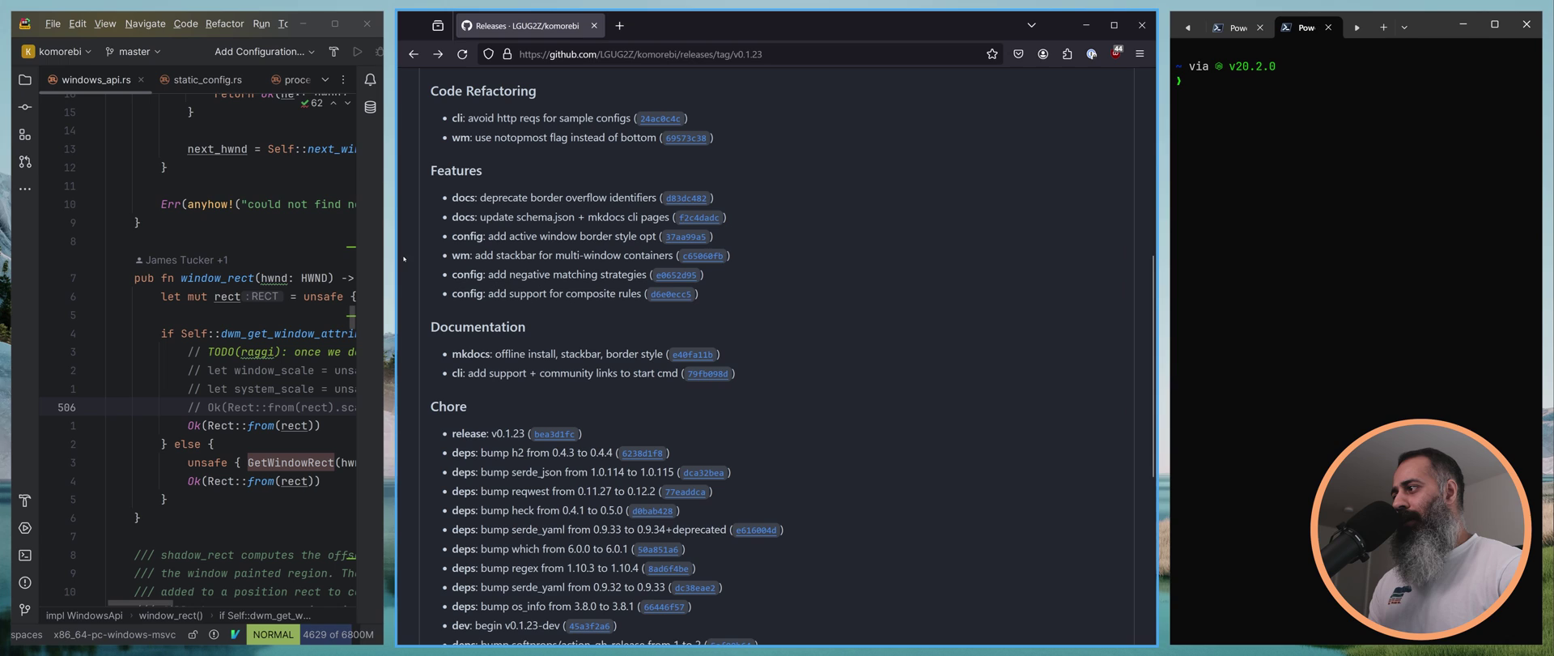
{"action": "left_click_drag", "start_coordinate": [475, 255], "coordinate": [674, 255]}
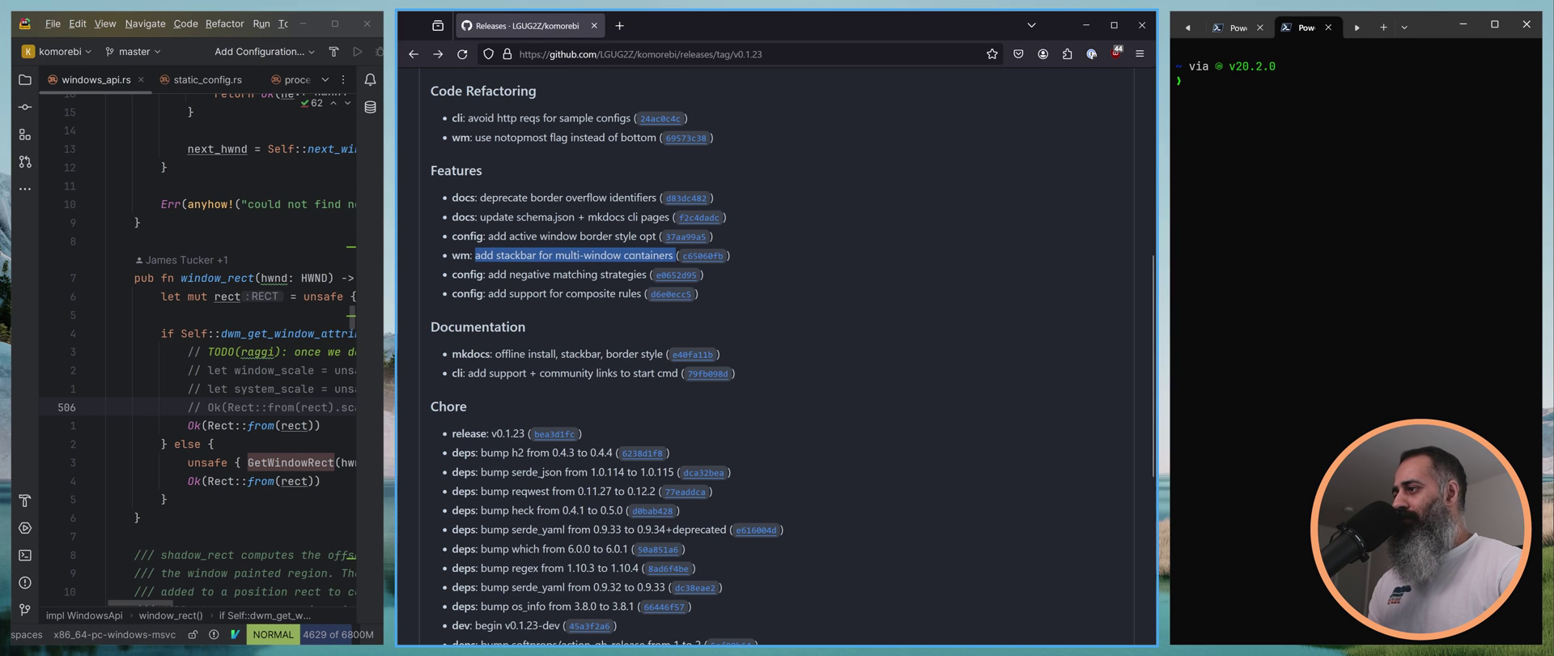
{"action": "left_click", "coordinate": [936, 256]}
Stack the terminal window onto the browser's container and switch between the two stacked windows, including through the stackbar tab.
{"action": "left_click", "coordinate": [1385, 229]}
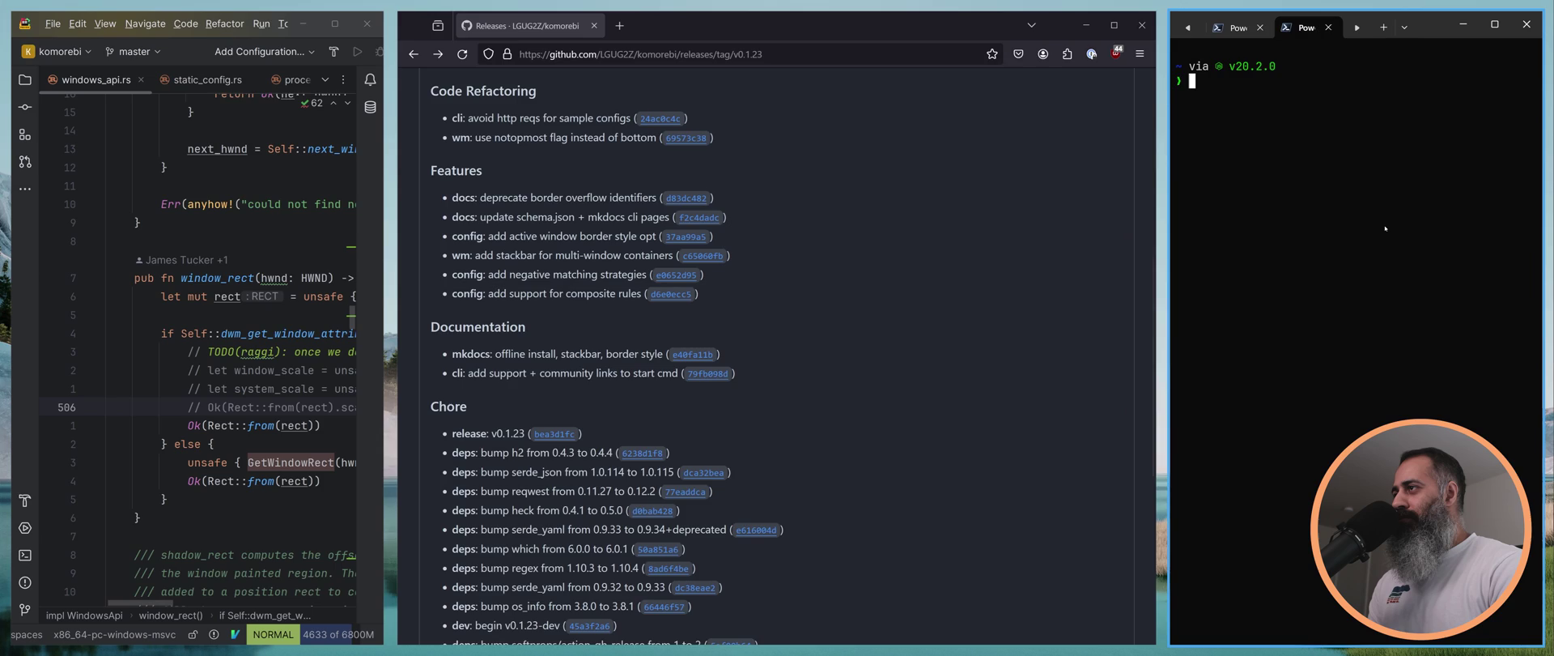
{"action": "key", "text": "alt+Left"}
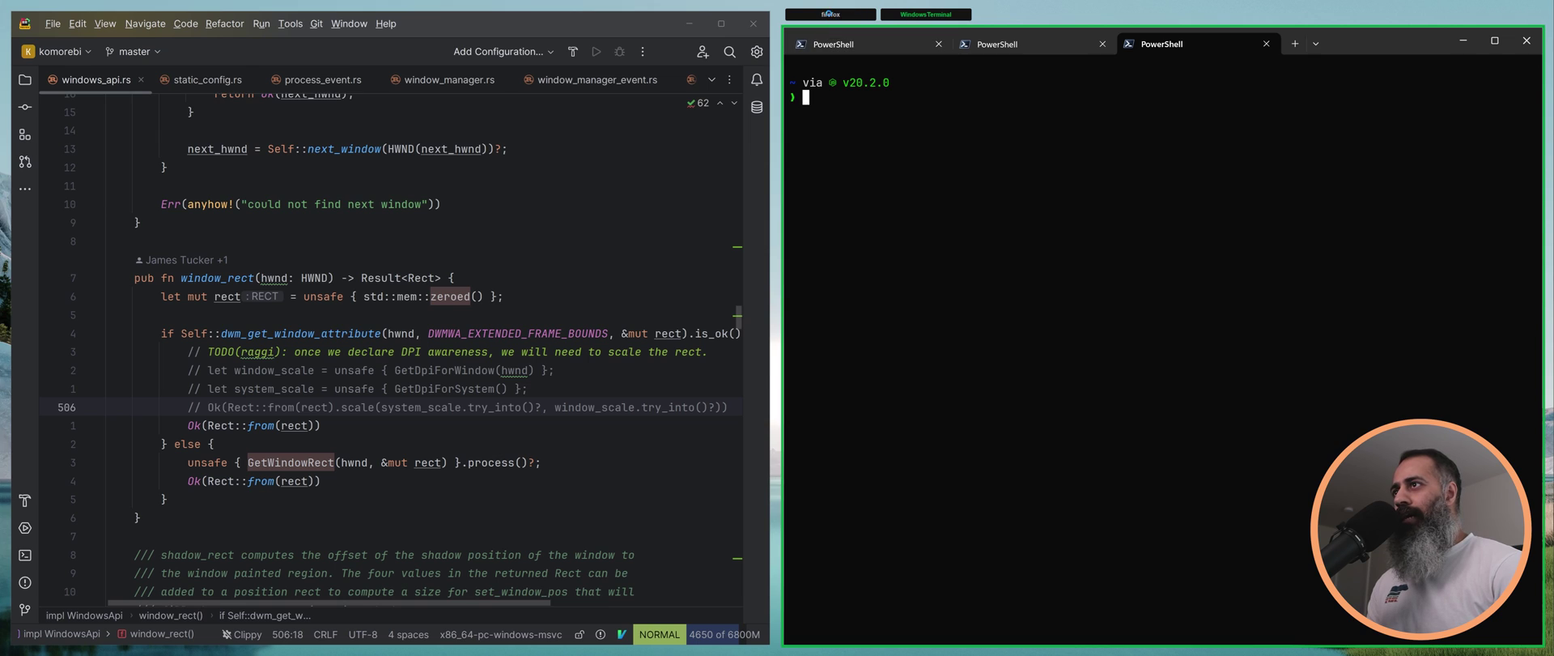
{"action": "key", "text": "alt+bracketright"}
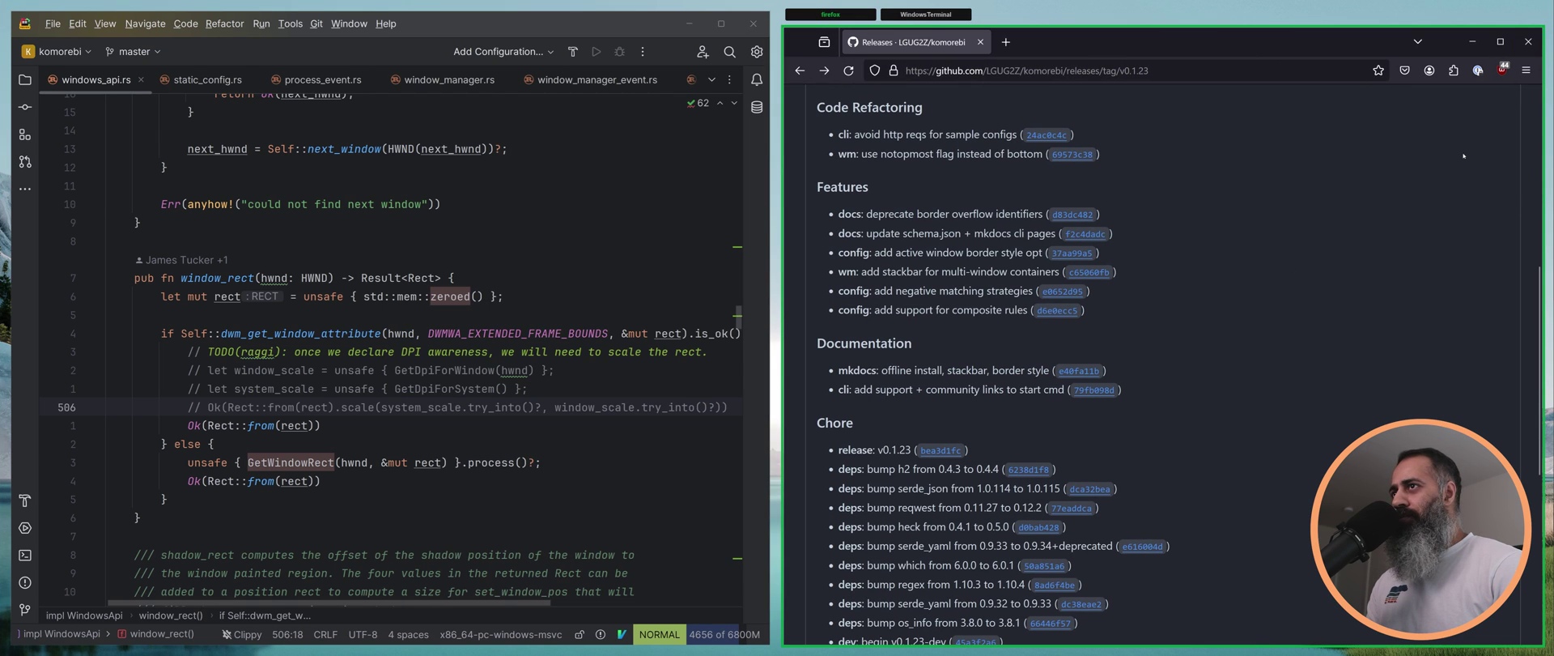
{"action": "left_click", "coordinate": [954, 14]}
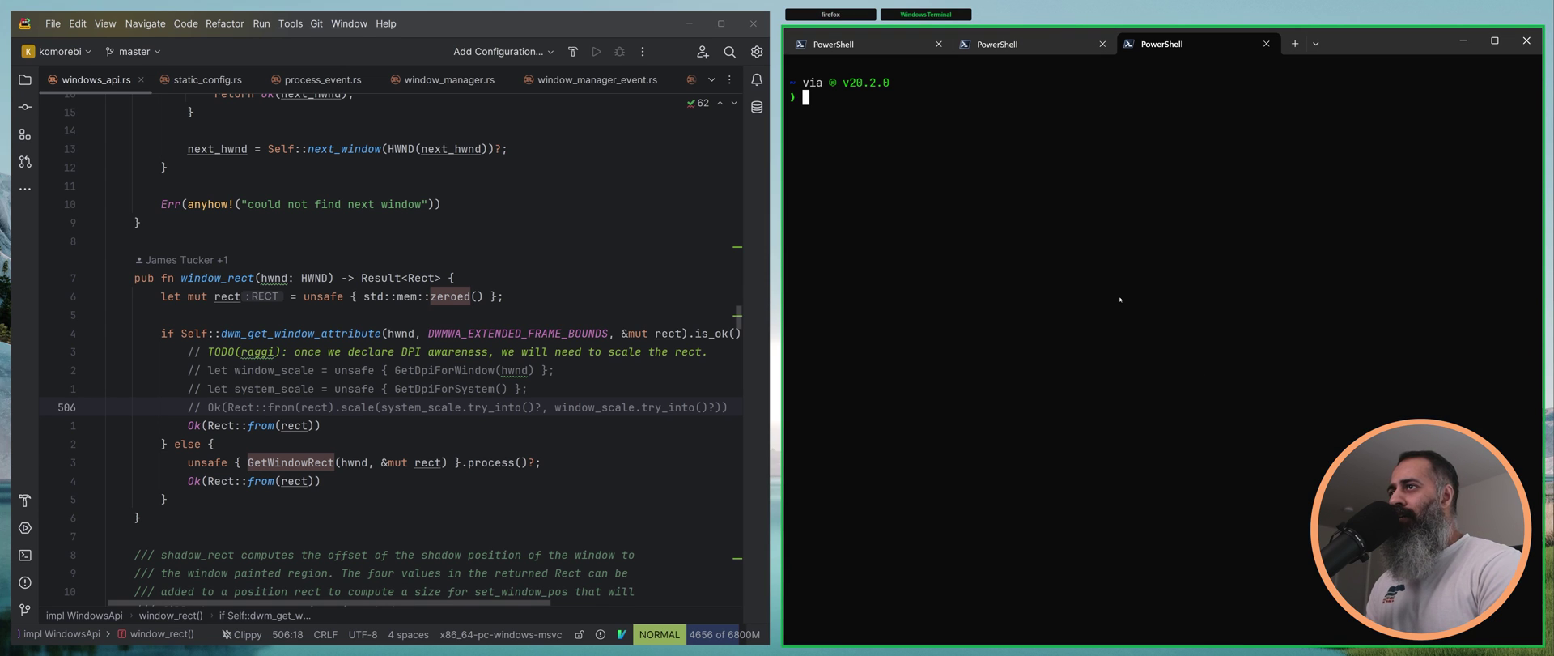
{"action": "key", "text": "alt+bracketright"}
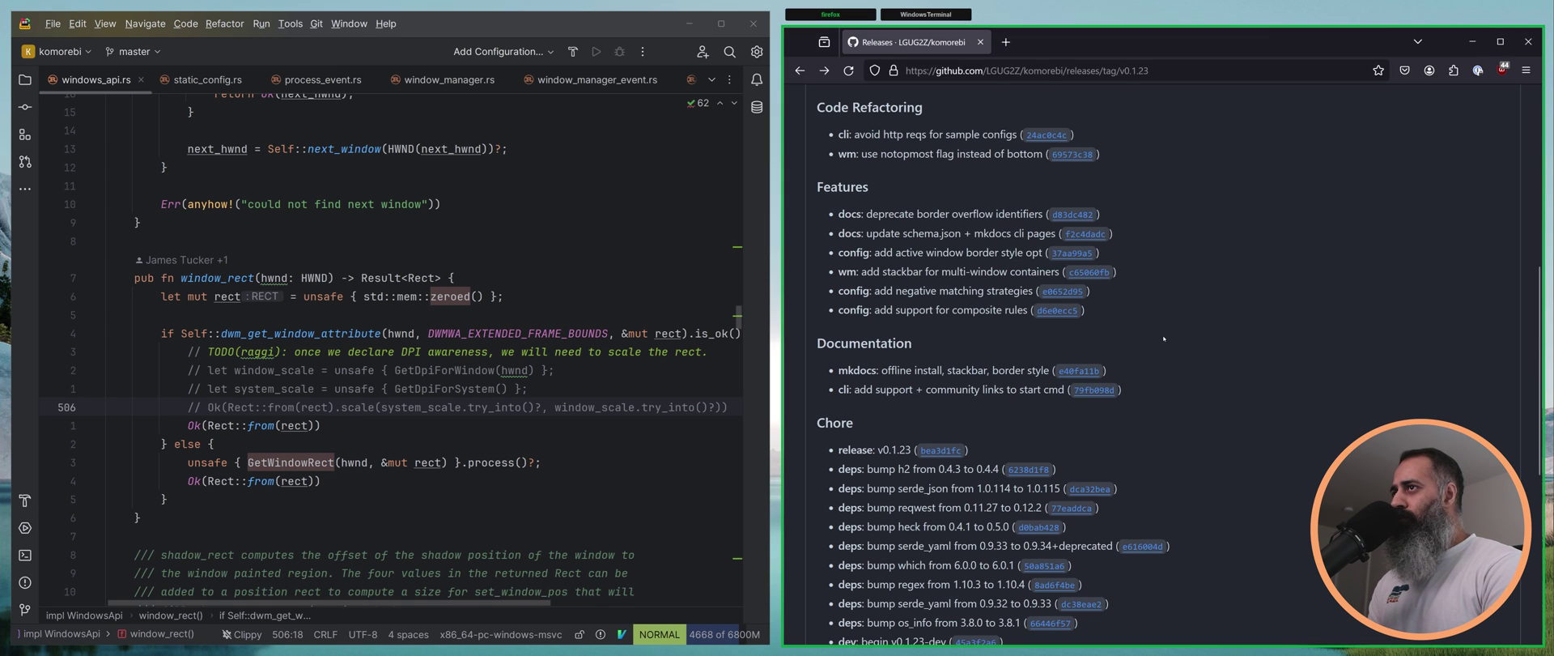
{"action": "key", "text": "alt+bracketright"}
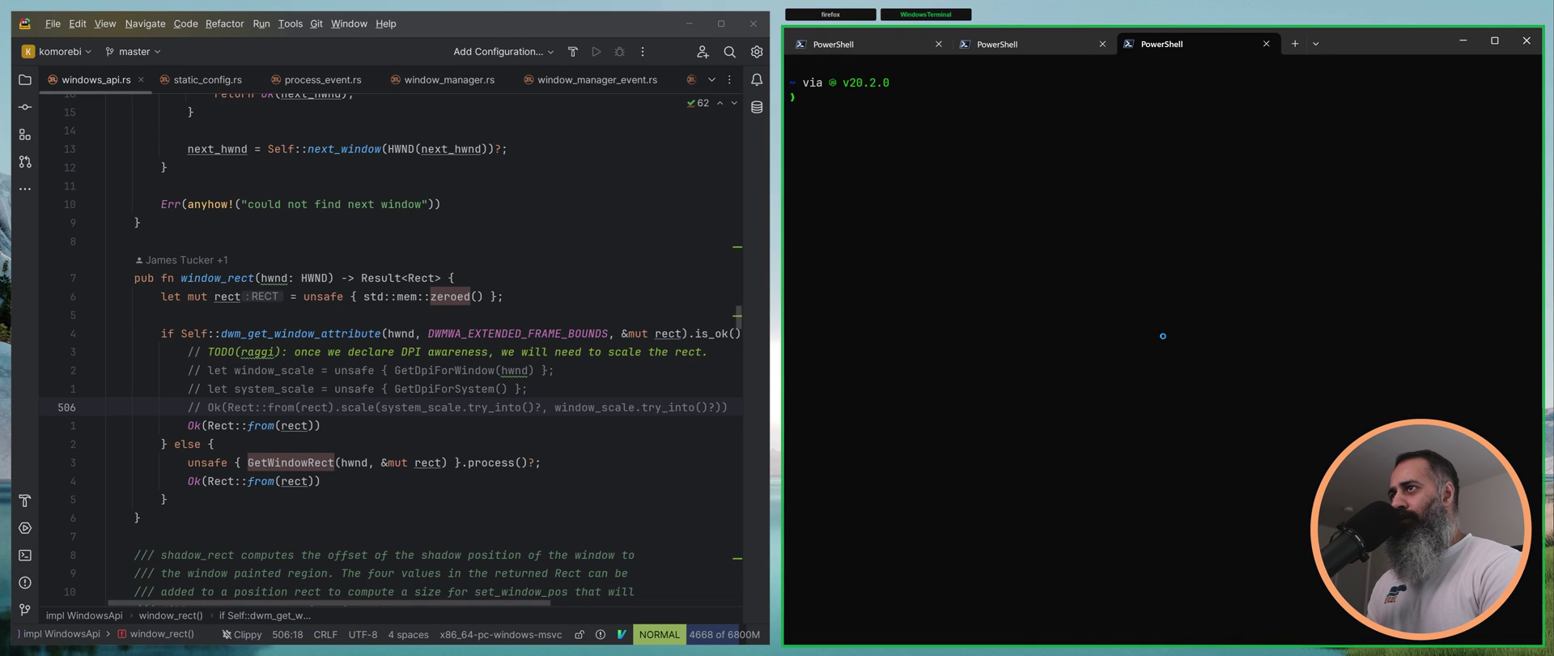
Switch focus back and forth between the code editor and the window stack to compare their border colours.
{"action": "key", "text": "alt+h"}
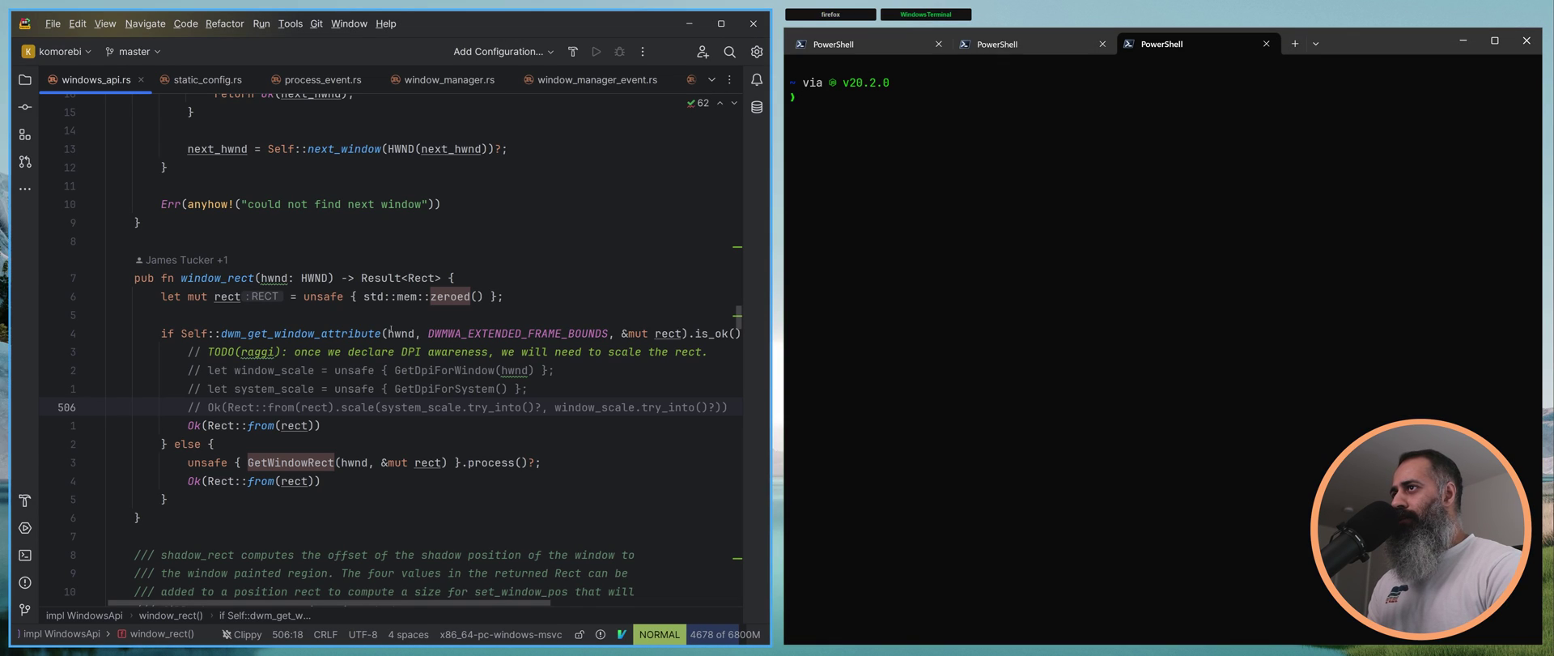
{"action": "key", "text": "alt+l"}
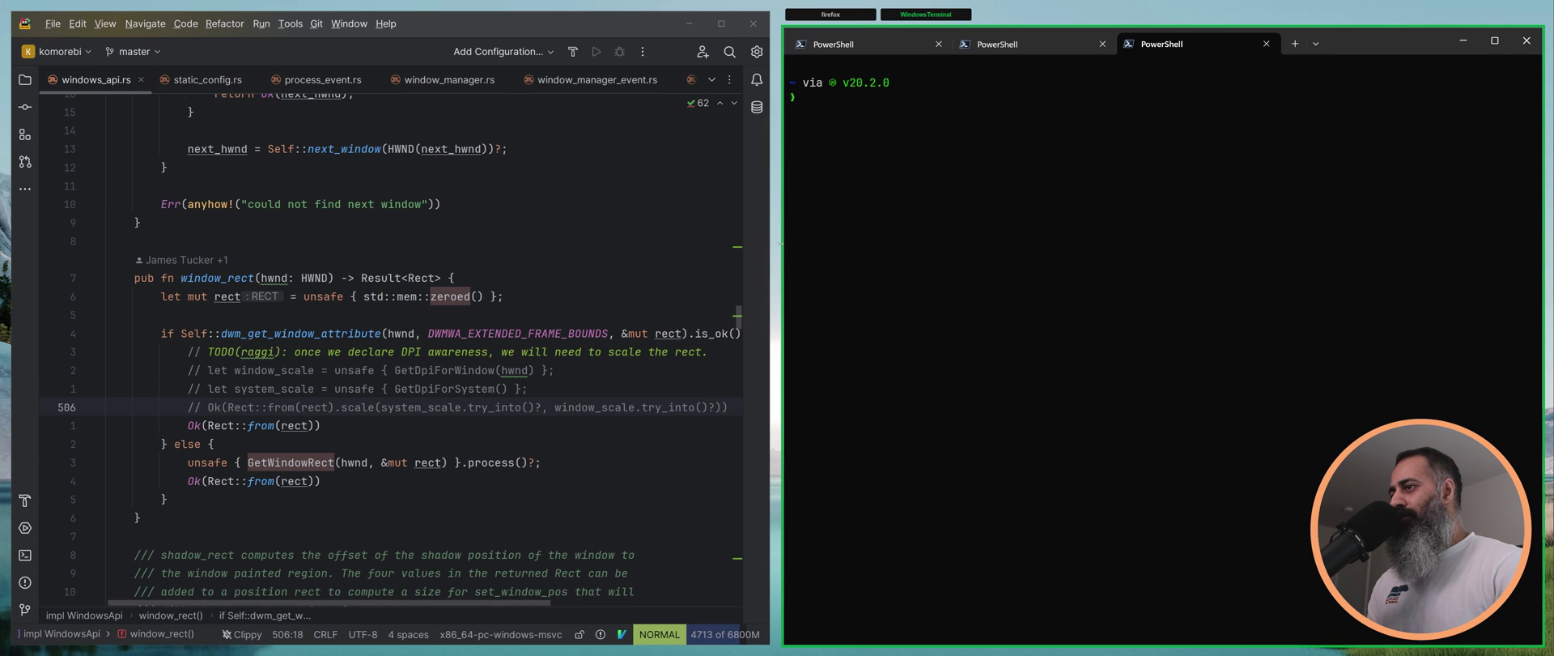
{"action": "key", "text": "alt+h"}
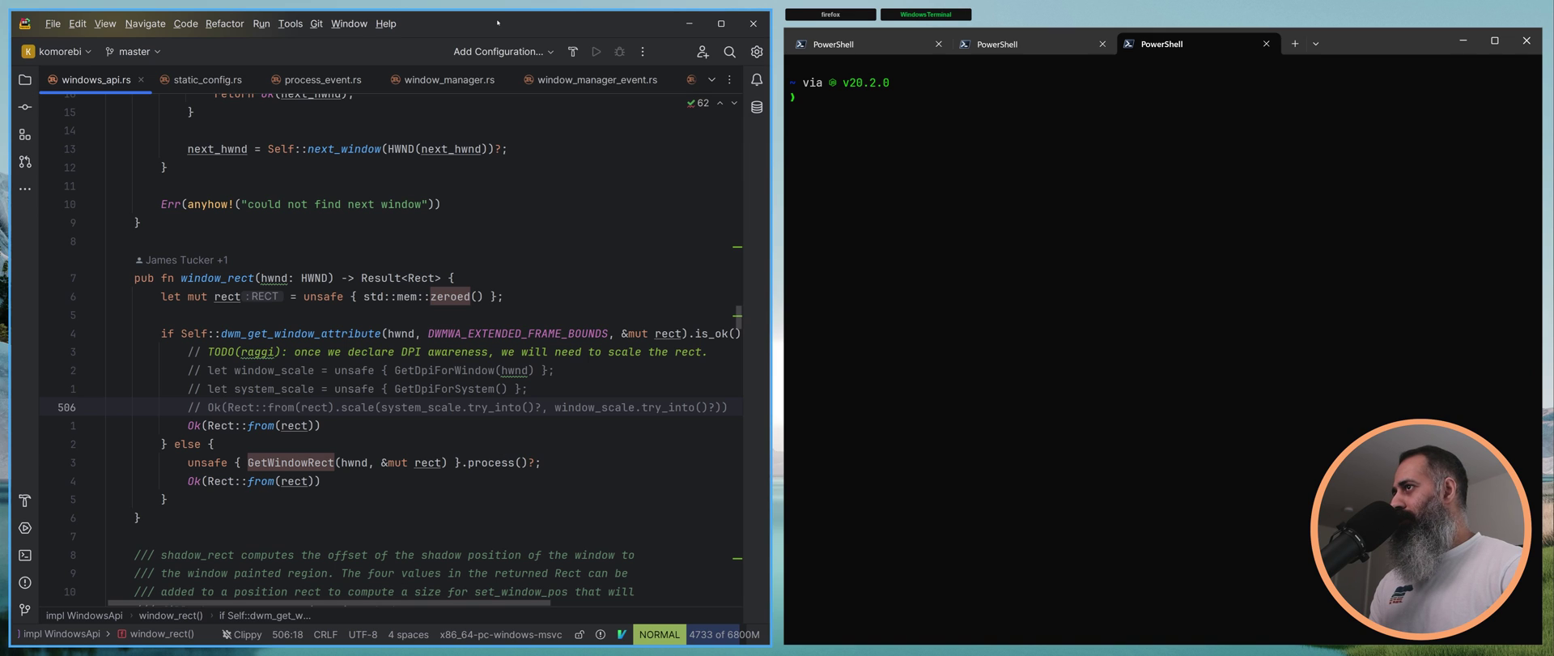
{"action": "key", "text": "alt+l"}
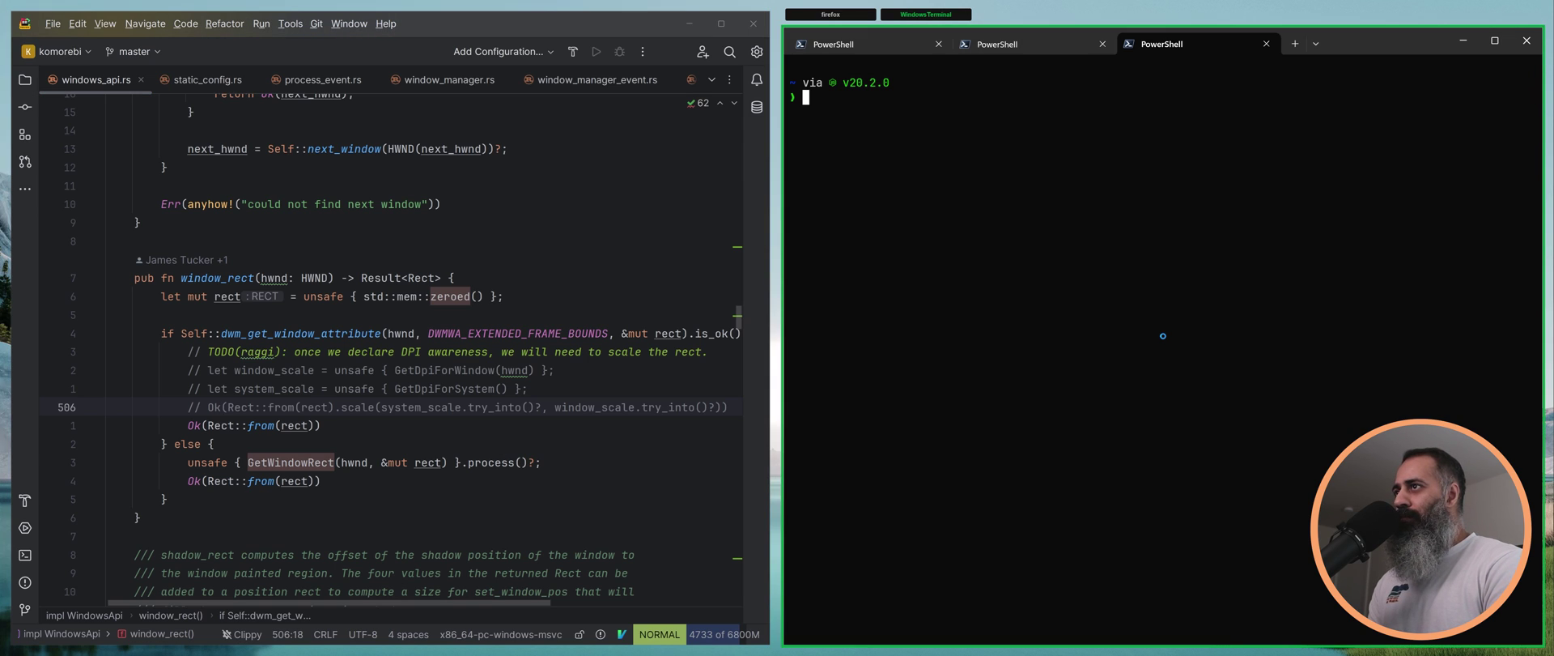
Bring the browser to the front of the stack, then unstack it and move it into the centre column.
{"action": "key", "text": "alt+bracketright"}
{"action": "key", "text": "alt+bracketleft"}
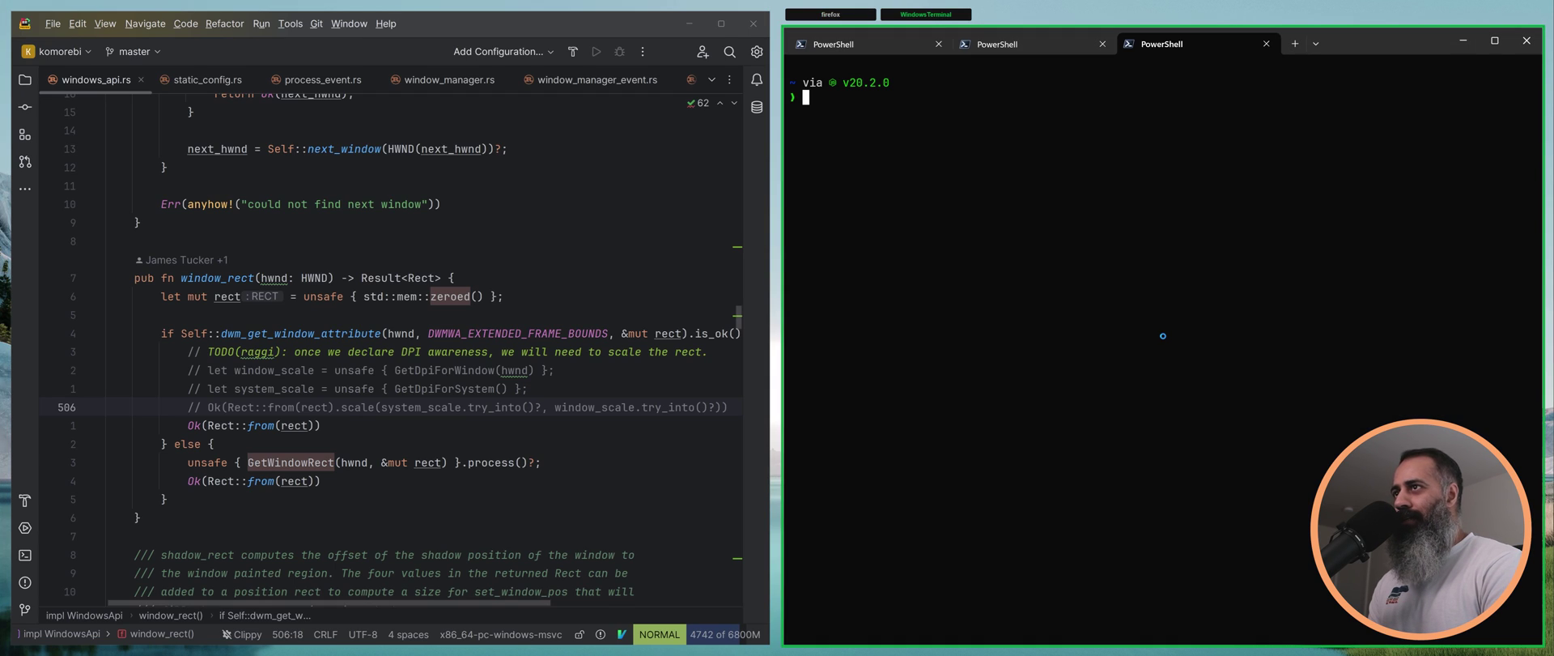
{"action": "key", "text": "alt+bracketright"}
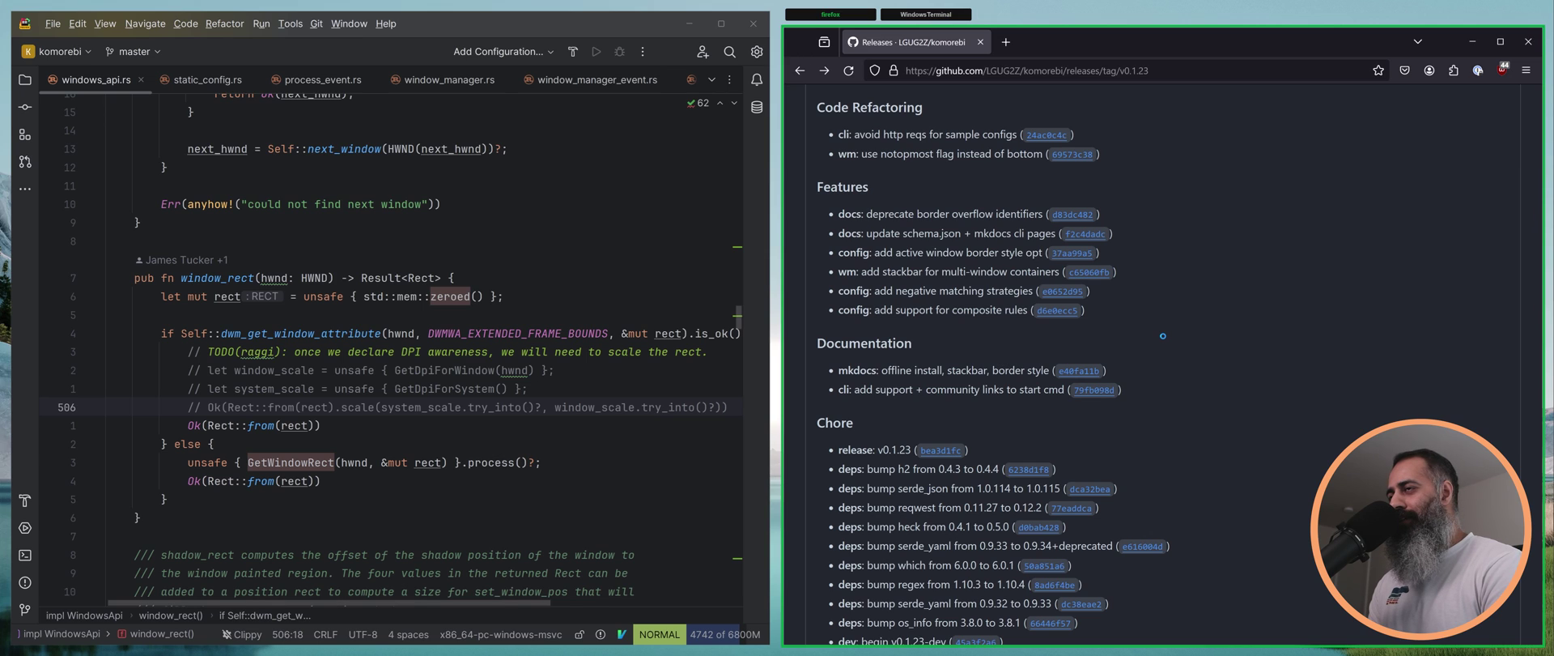
{"action": "key", "text": "alt+semicolon"}
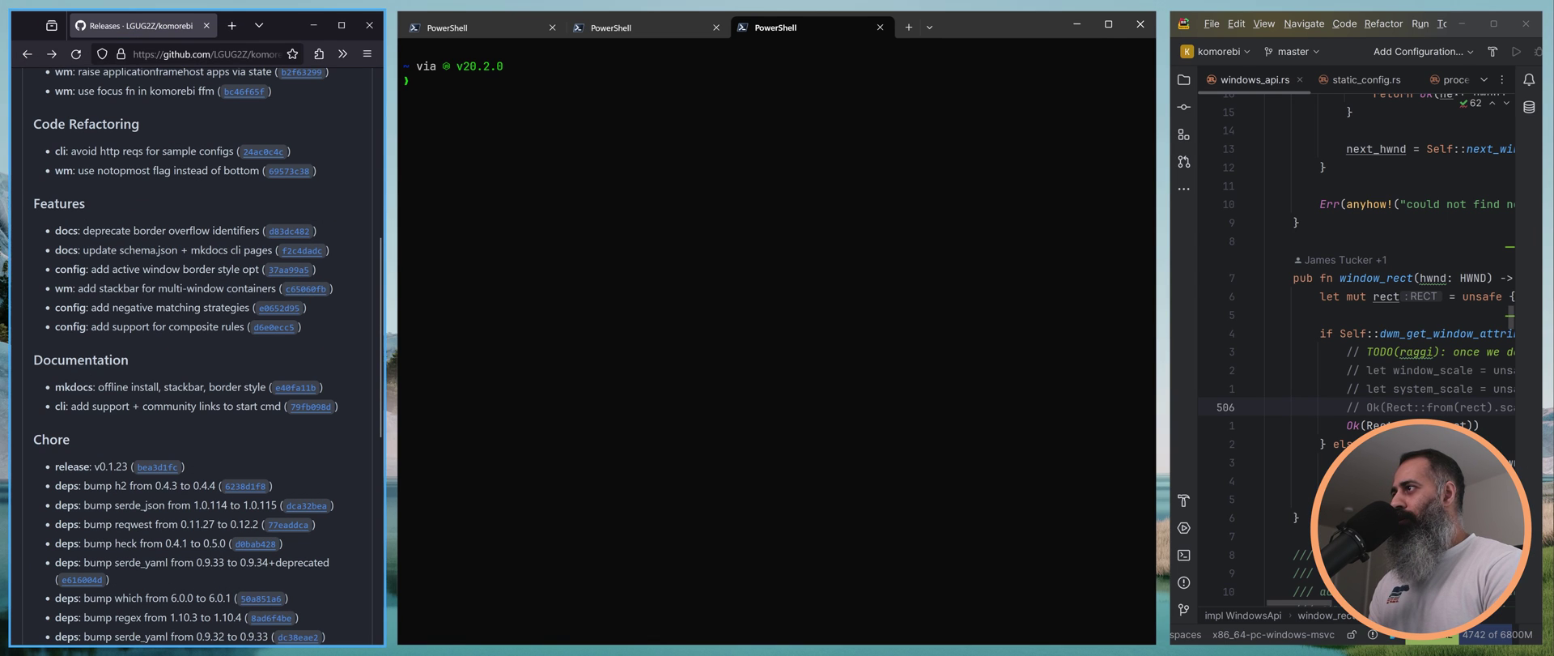
{"action": "key", "text": "alt+shift+l"}
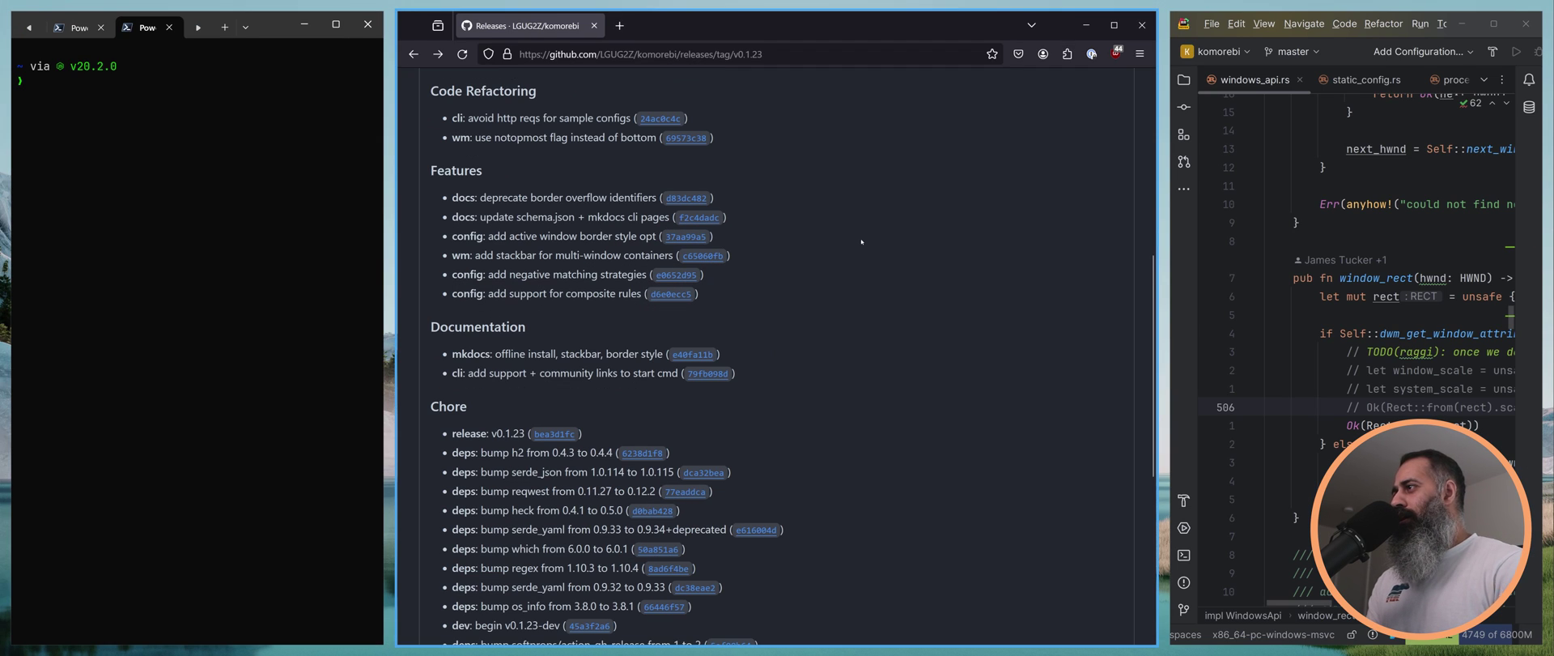
Open the komorebi documentation site at lgug2z.github.io/komorebi in a new browser tab.
{"action": "key", "text": "ctrl+t"}
{"action": "type", "text": "komorebi"}
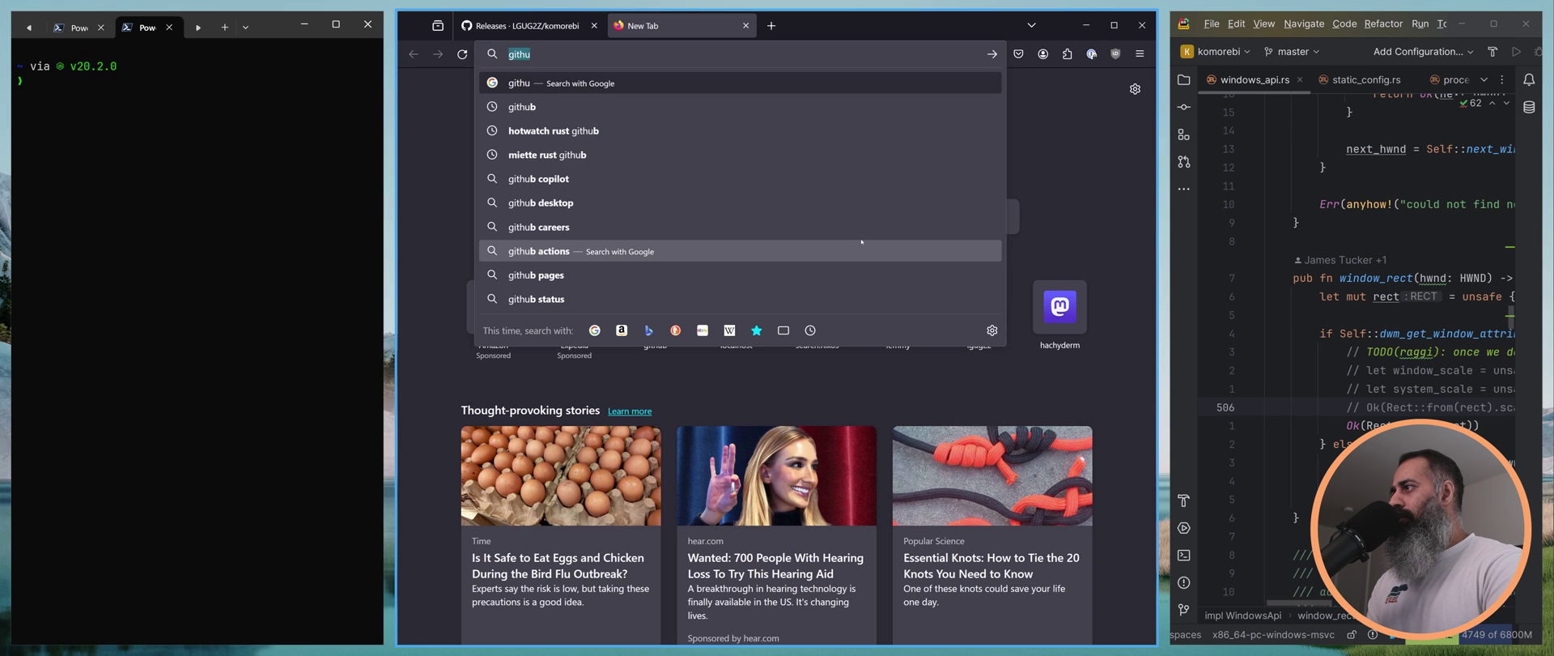
{"action": "key", "text": "ctrl+BackSpace"}
{"action": "type", "text": "lgug2z.k"}
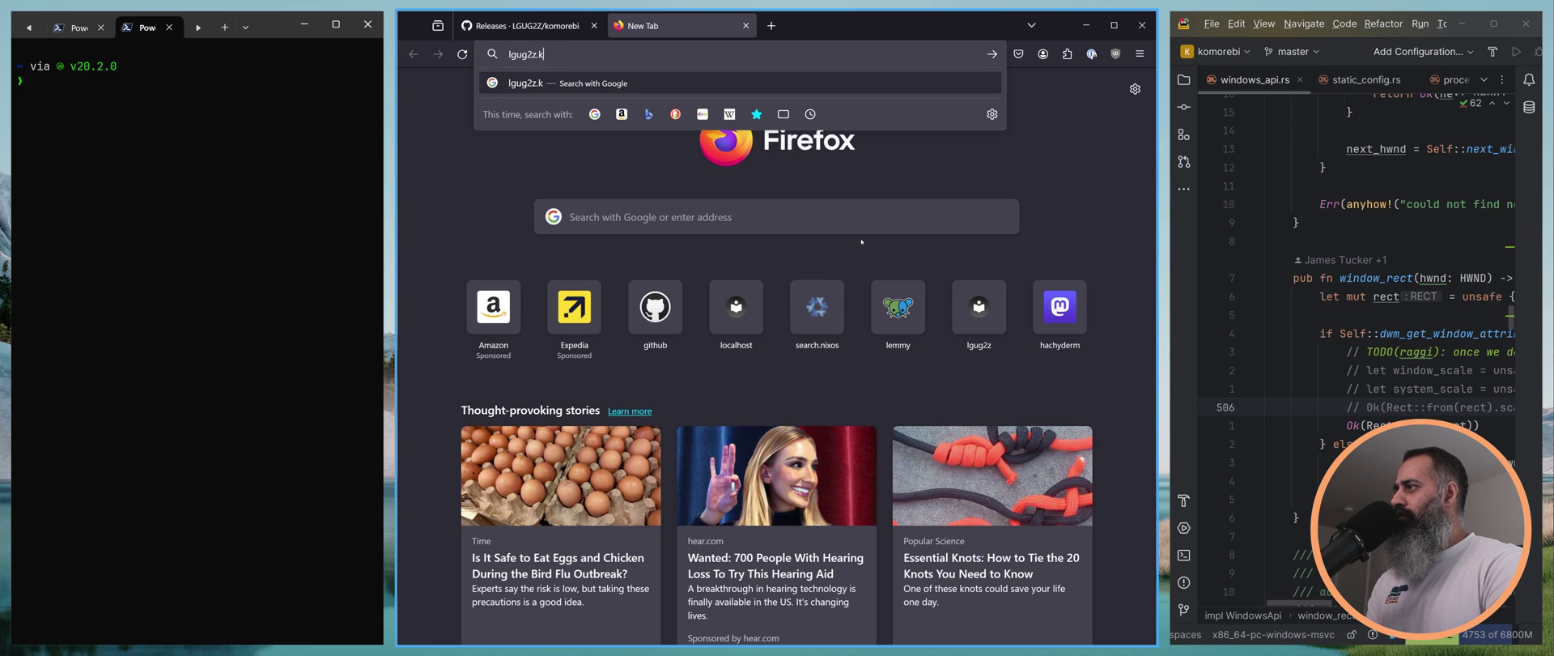
{"action": "key", "text": "BackSpace"}
{"action": "type", "text": "github.i"}
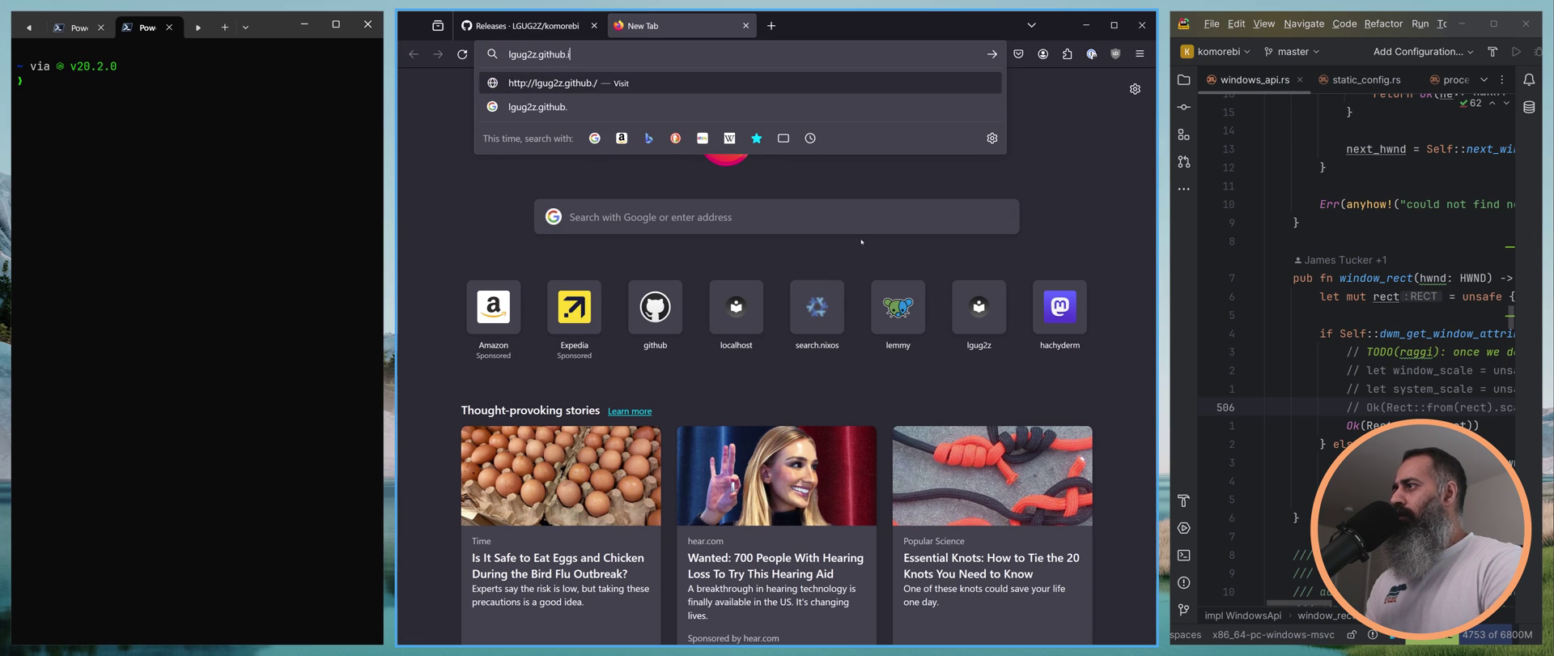
{"action": "type", "text": "o/komorebi"}
{"action": "key", "text": "Return"}
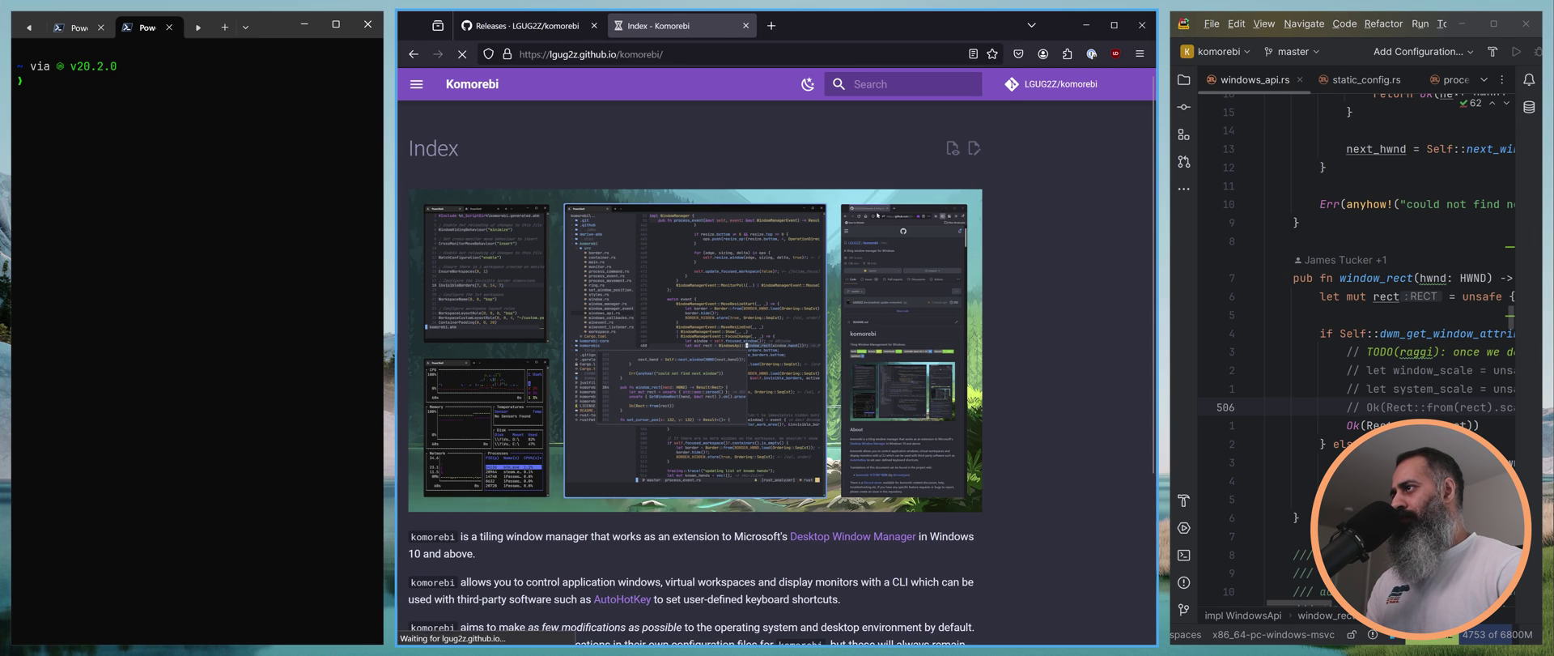
Open the Stackbar page from the documentation's Common workflows section.
{"action": "left_click", "coordinate": [416, 85]}
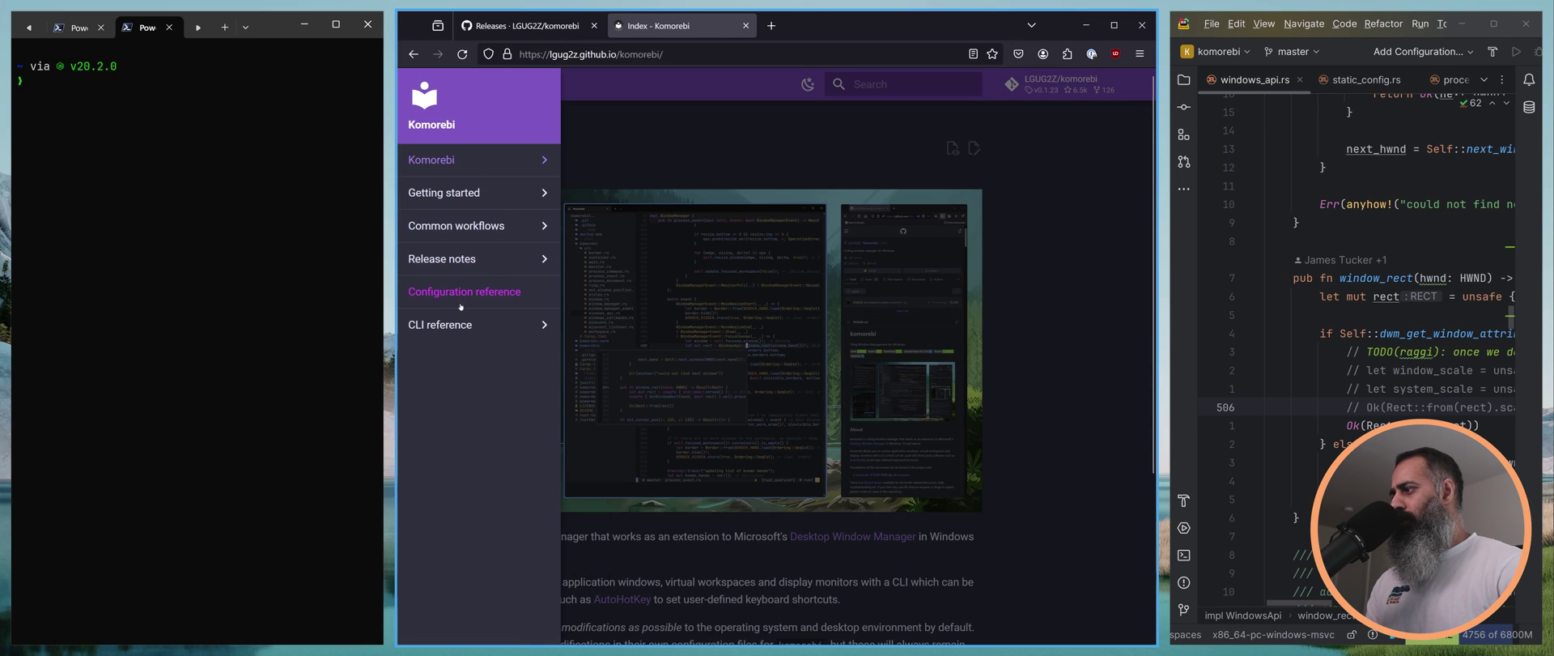
{"action": "left_click", "coordinate": [484, 230]}
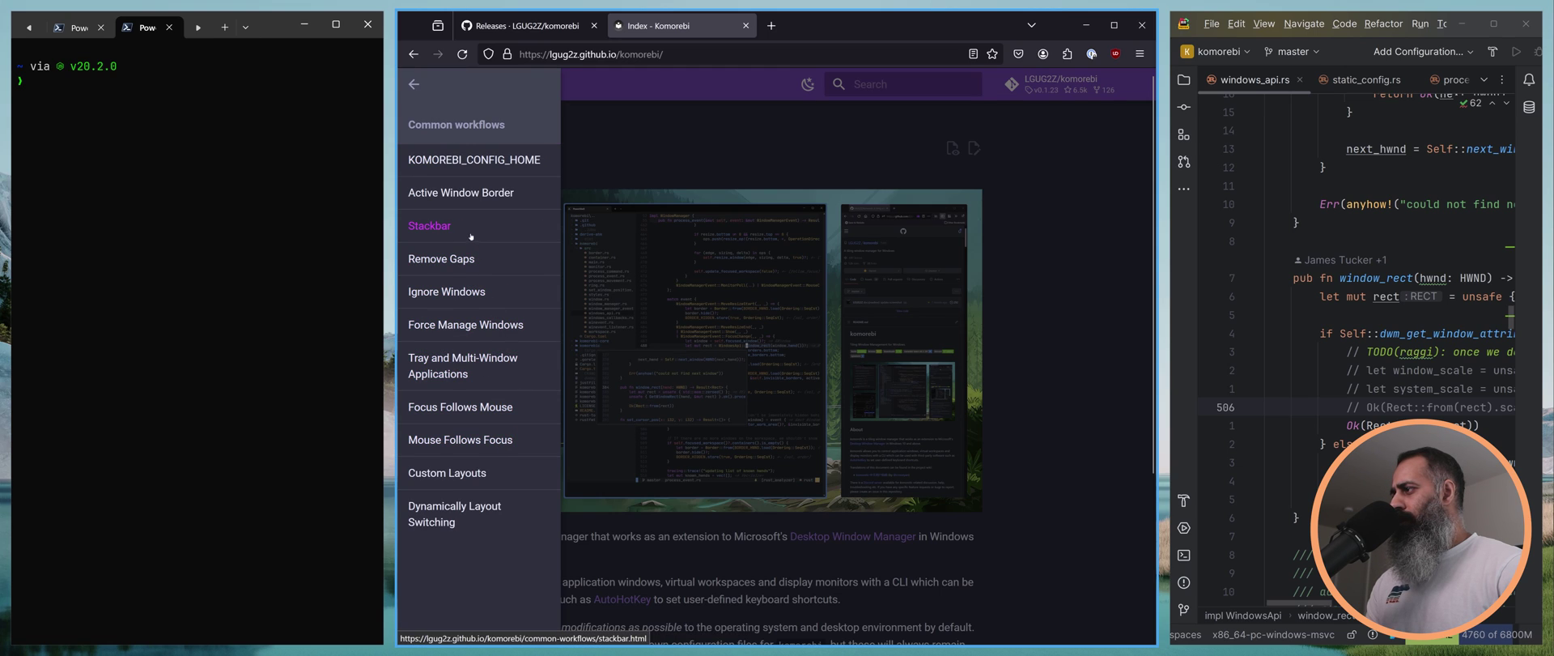
{"action": "left_click", "coordinate": [441, 226]}
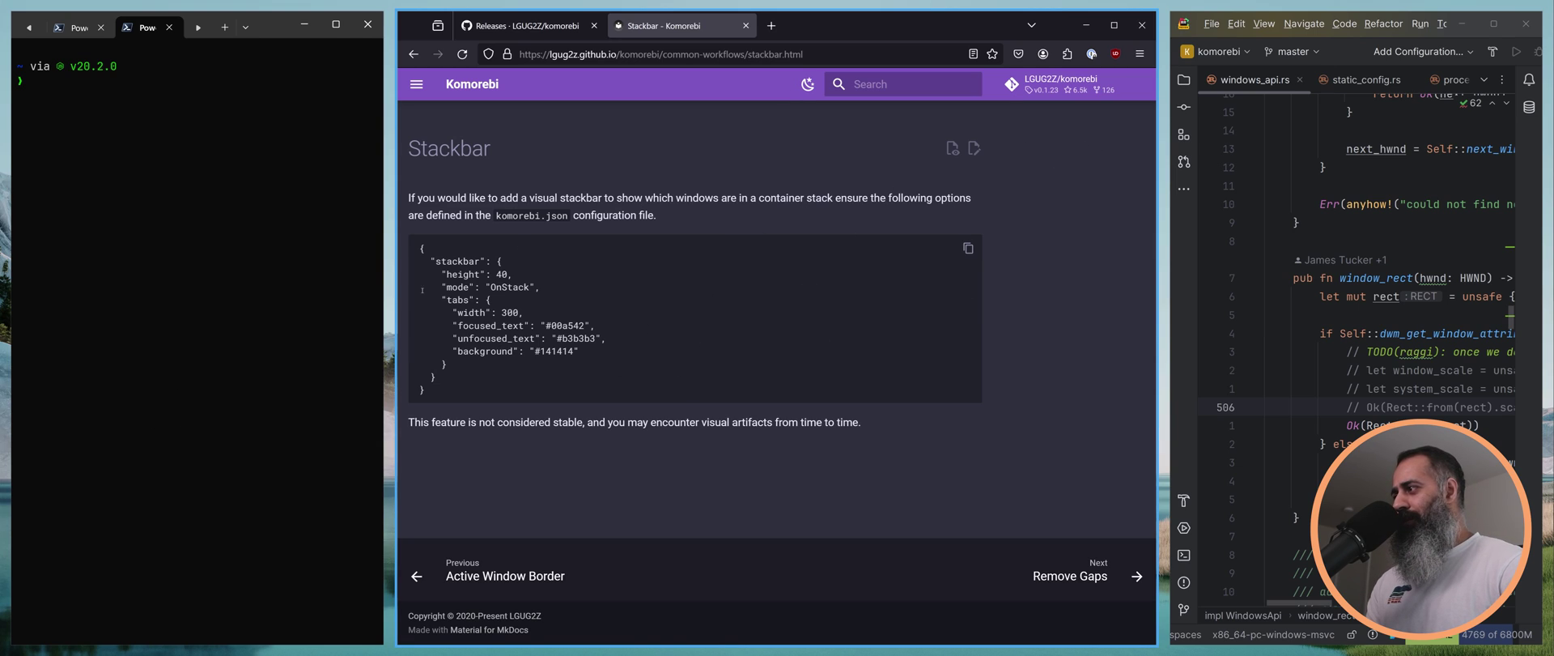
Examine the stackbar block of the sample komorebi.json configuration, and go back to the v0.1.23 release notes.
{"action": "left_click_drag", "start_coordinate": [429, 259], "coordinate": [526, 383]}
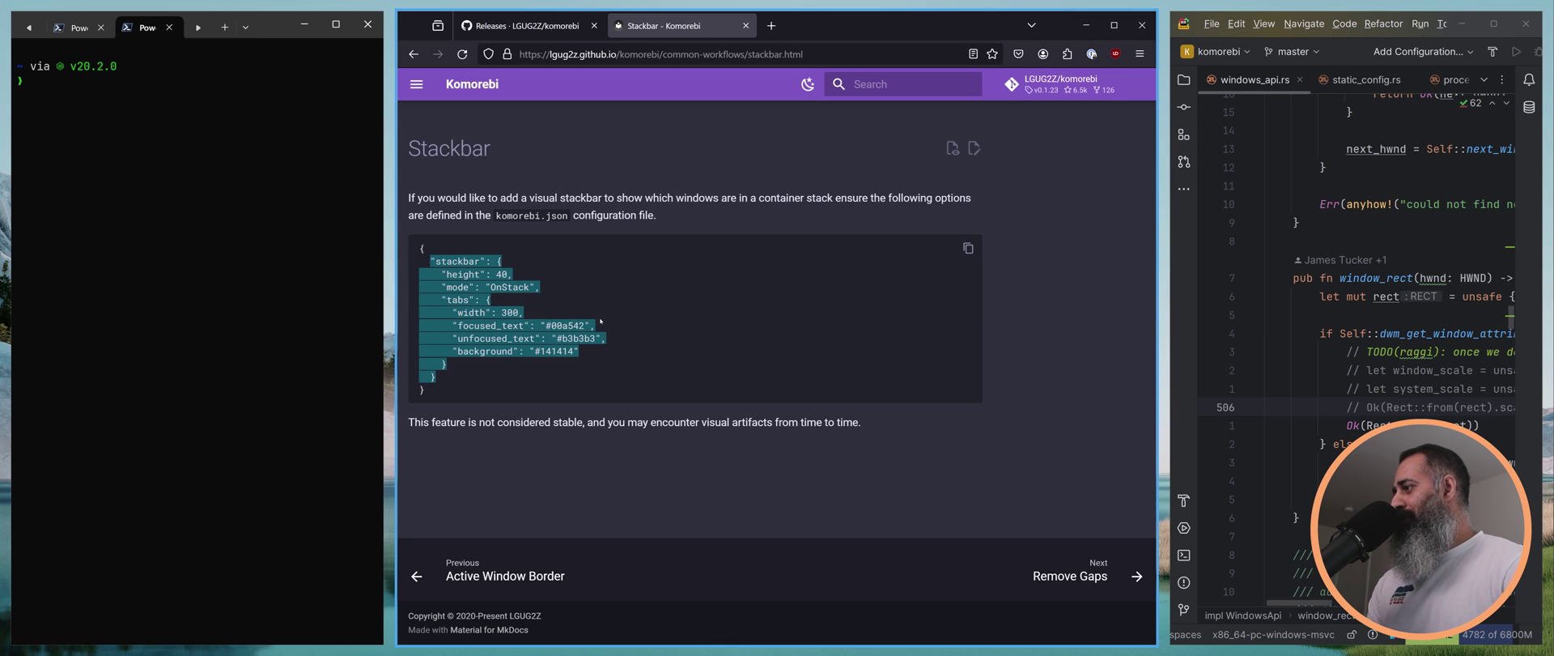
{"action": "left_click", "coordinate": [746, 309]}
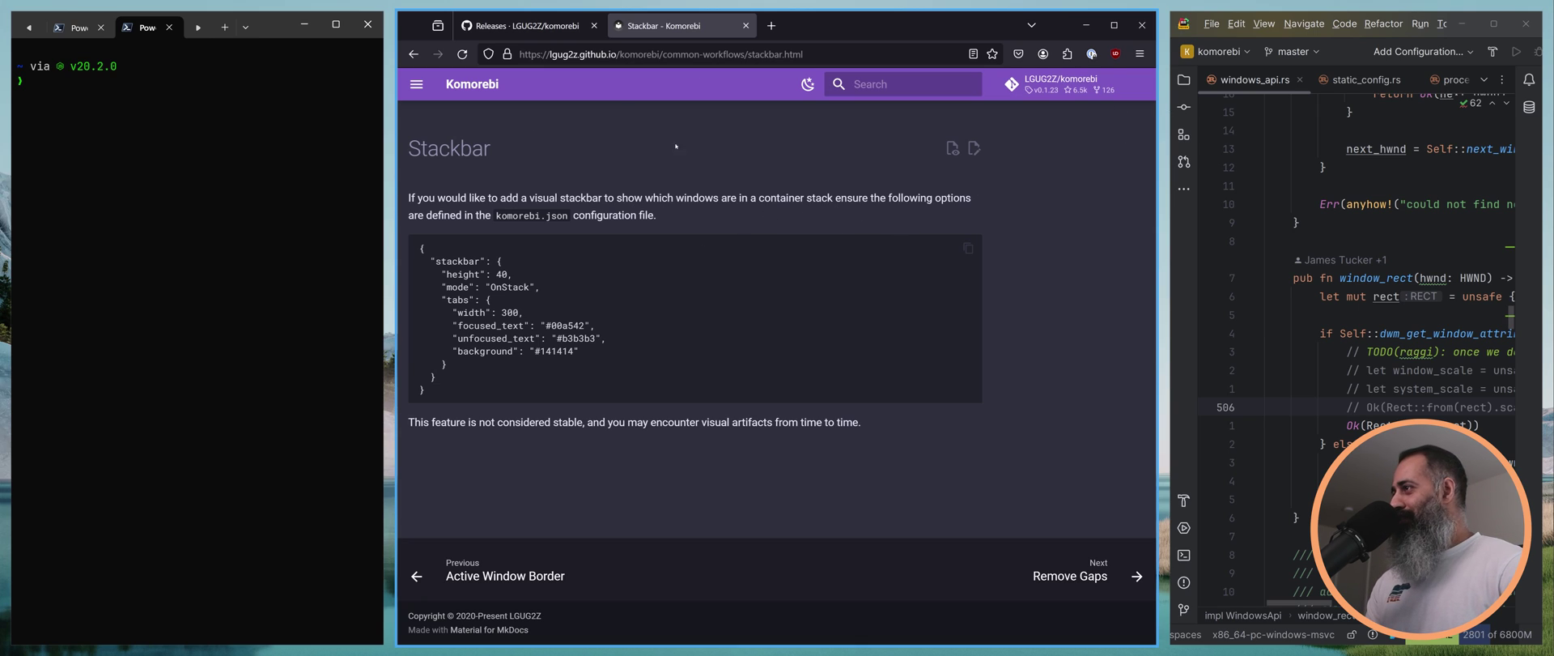
{"action": "left_click", "coordinate": [526, 25]}
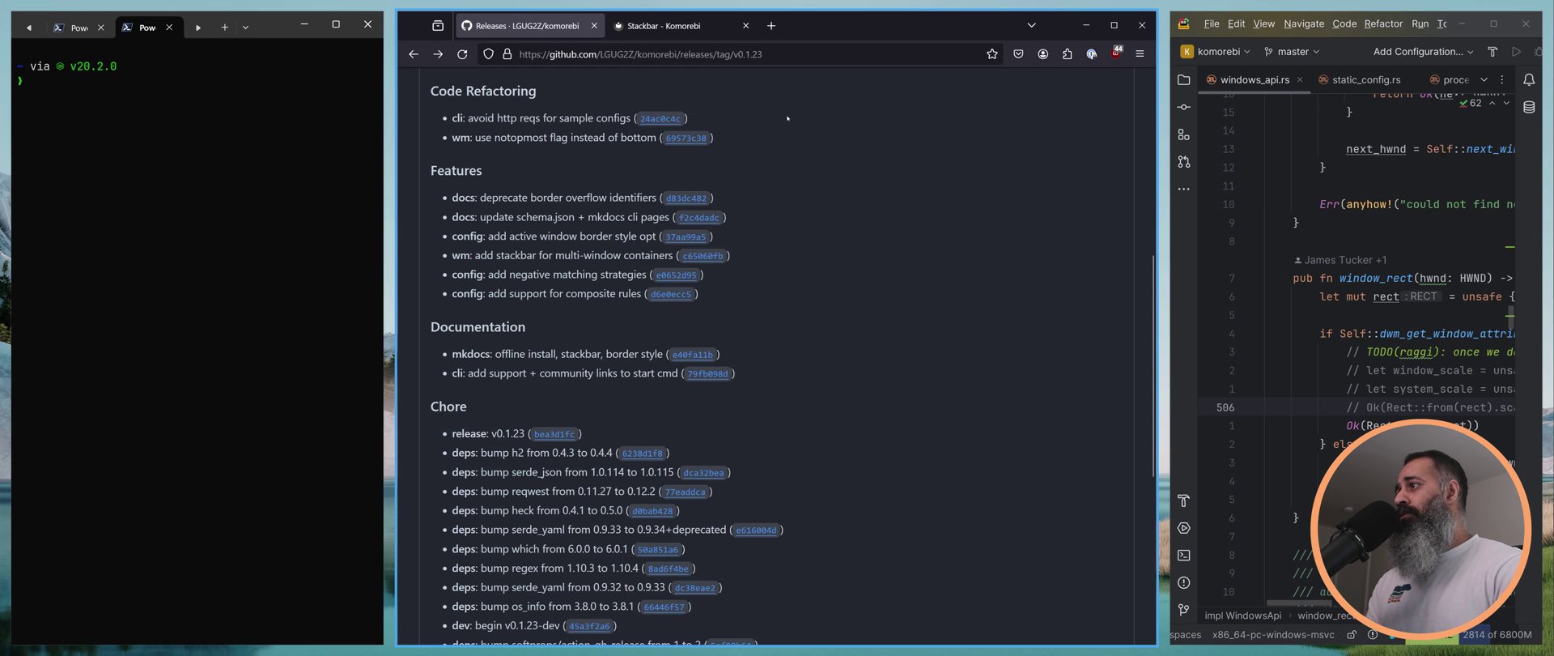
Search for win11-toggle-rounded-corners oberrich in a new browser tab and show the README of its GitHub repository.
{"action": "key", "text": "ctrl+t"}
{"action": "type", "text": "win11"}
{"action": "left_click", "coordinate": [574, 106]}
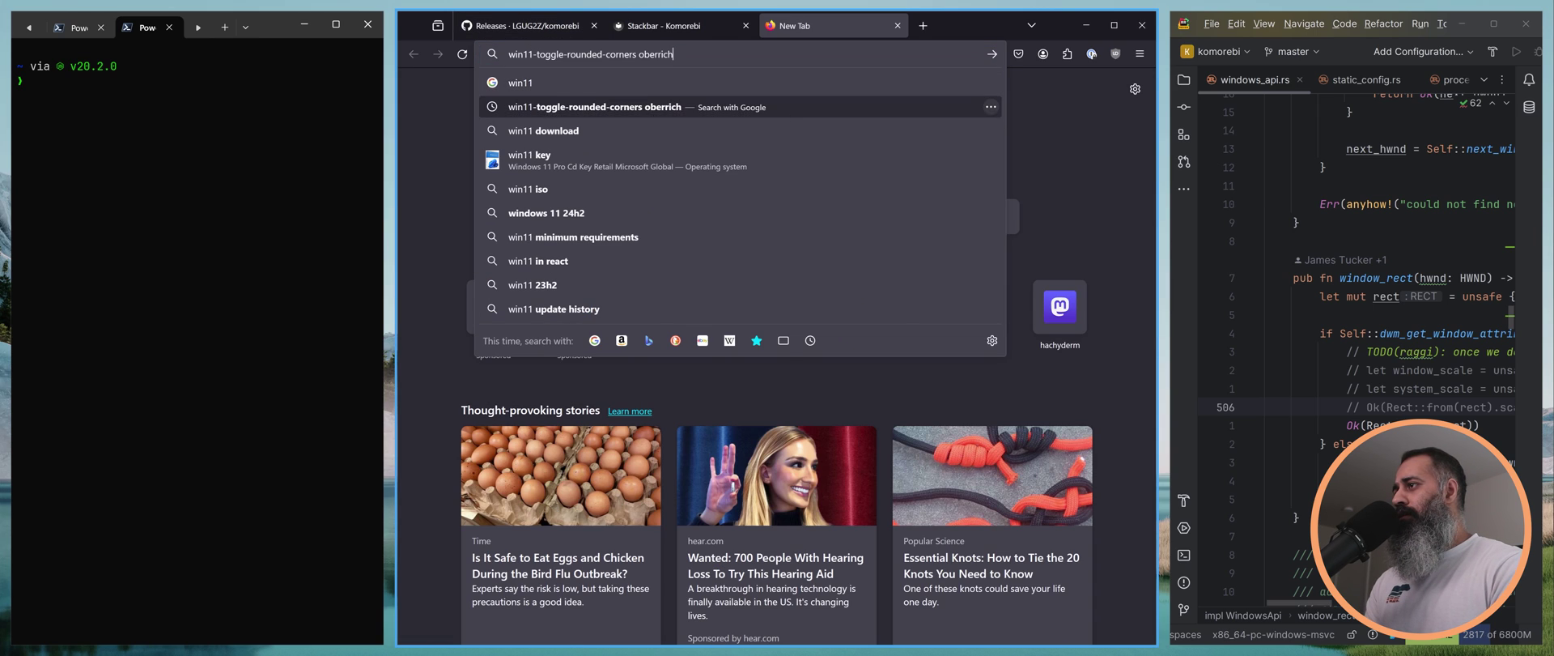
{"action": "left_click", "coordinate": [574, 236]}
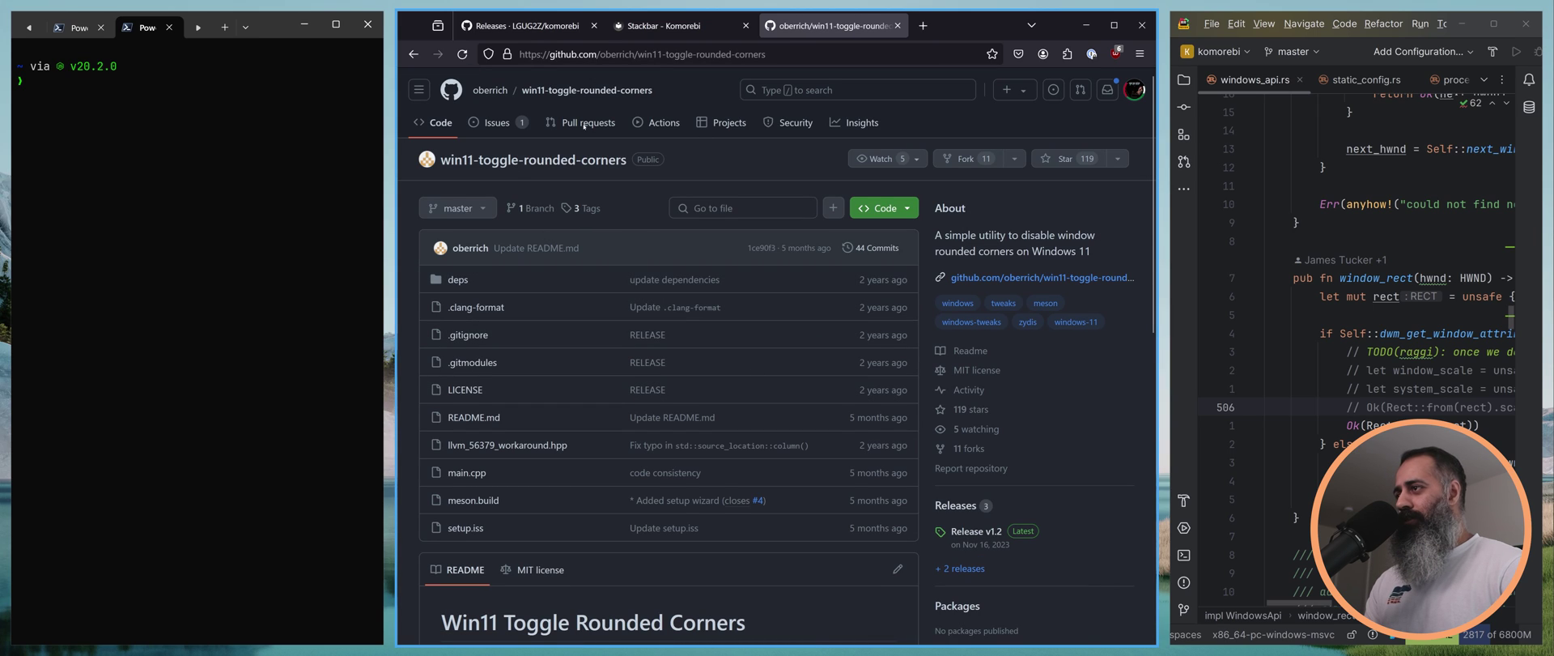
{"action": "scroll", "coordinate": [795, 354], "scroll_direction": "down", "scroll_amount": 3}
{"action": "scroll", "coordinate": [813, 242], "scroll_direction": "down", "scroll_amount": 3}
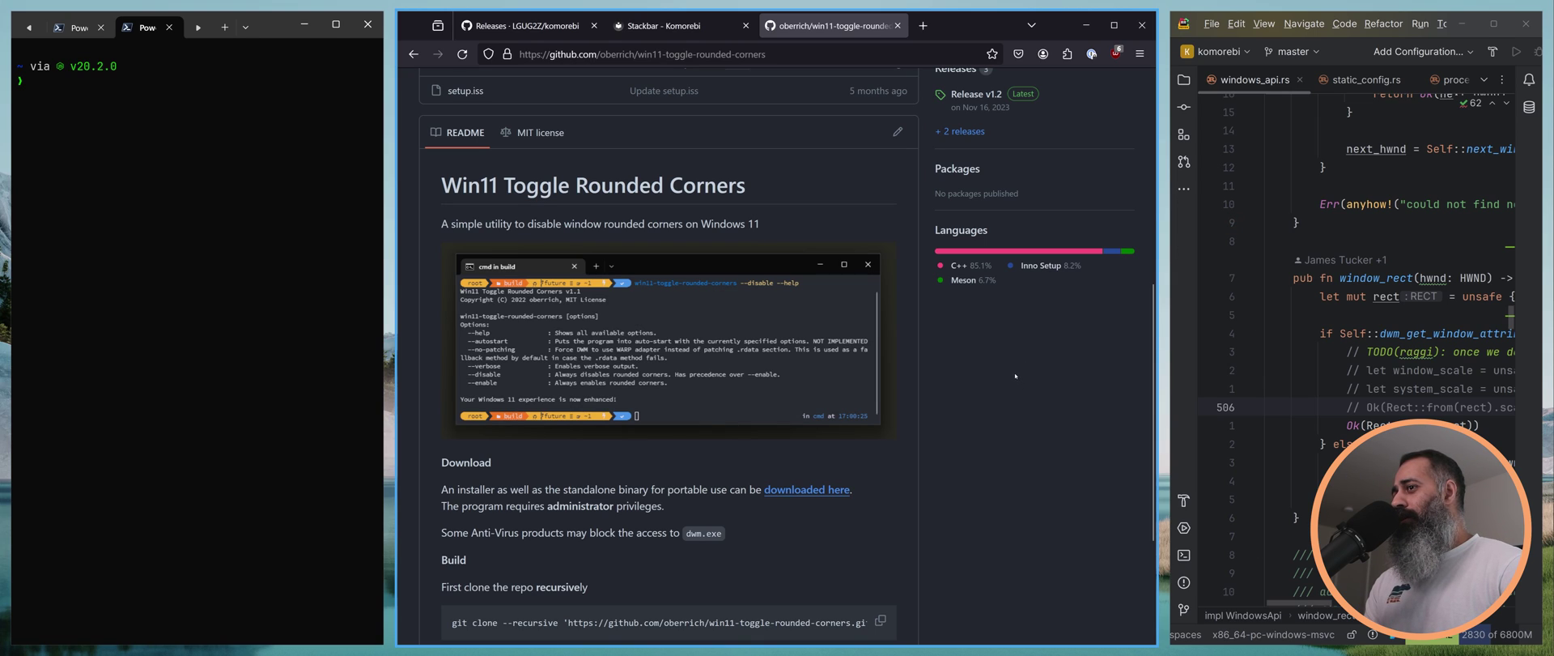
Open the komorebi configuration from the terminal with lvim $(komorebic c), and move the terminal window into the centre column.
{"action": "key", "text": "alt+h"}
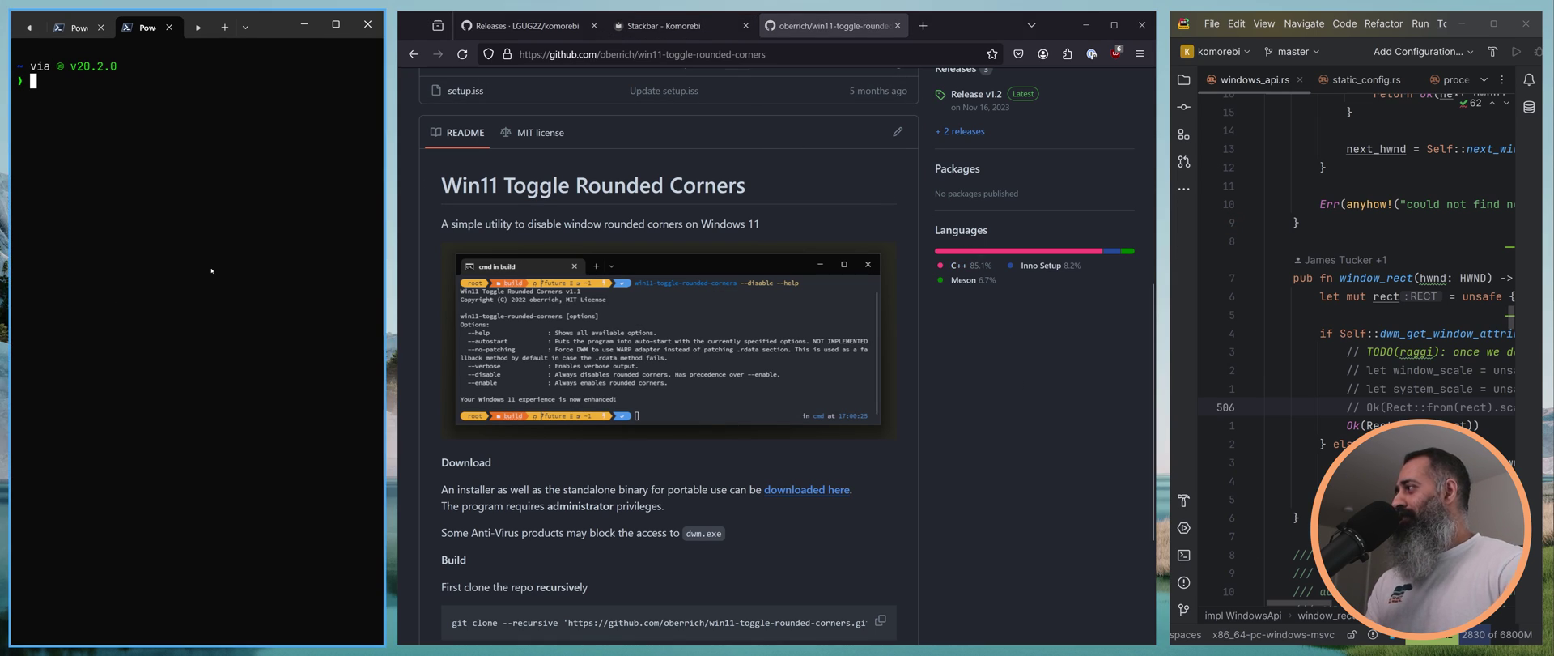
{"action": "type", "text": "lvim $("}
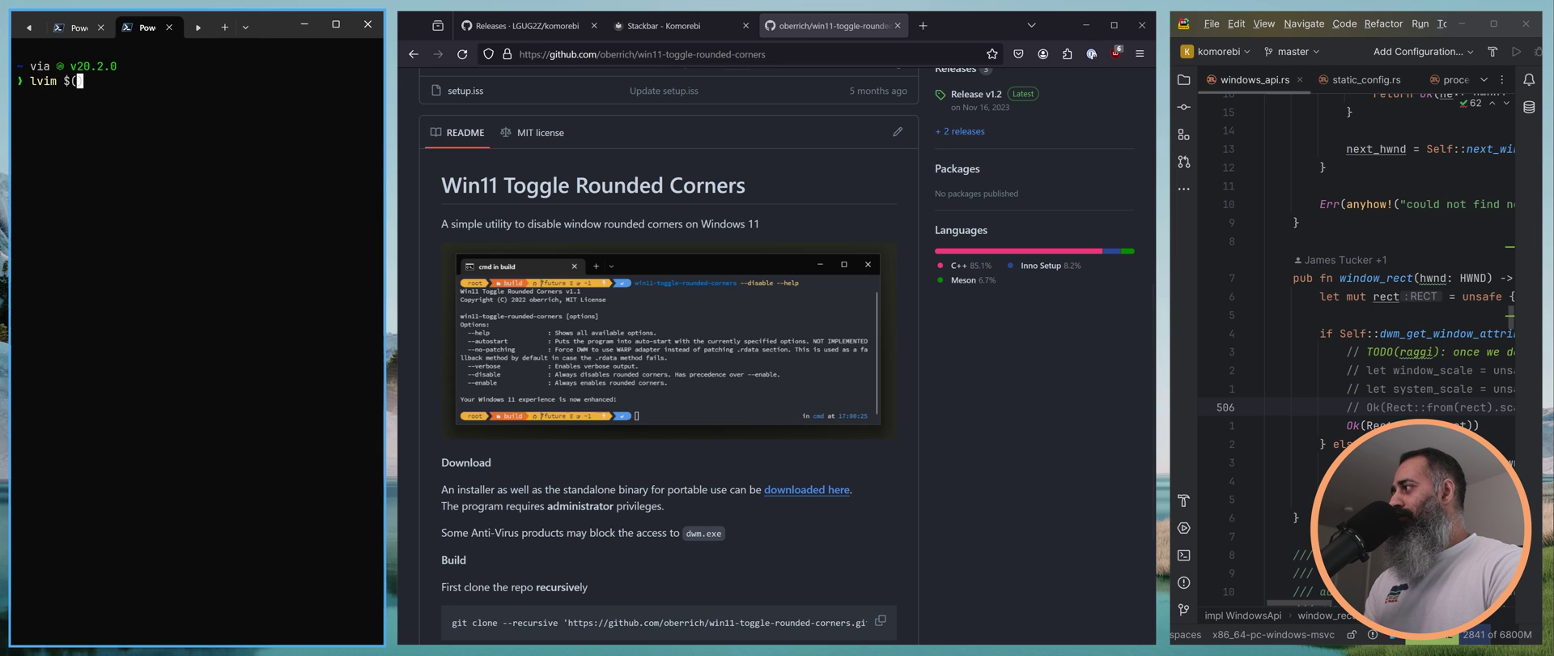
{"action": "type", "text": "komorebic c)"}
{"action": "key", "text": "Return"}
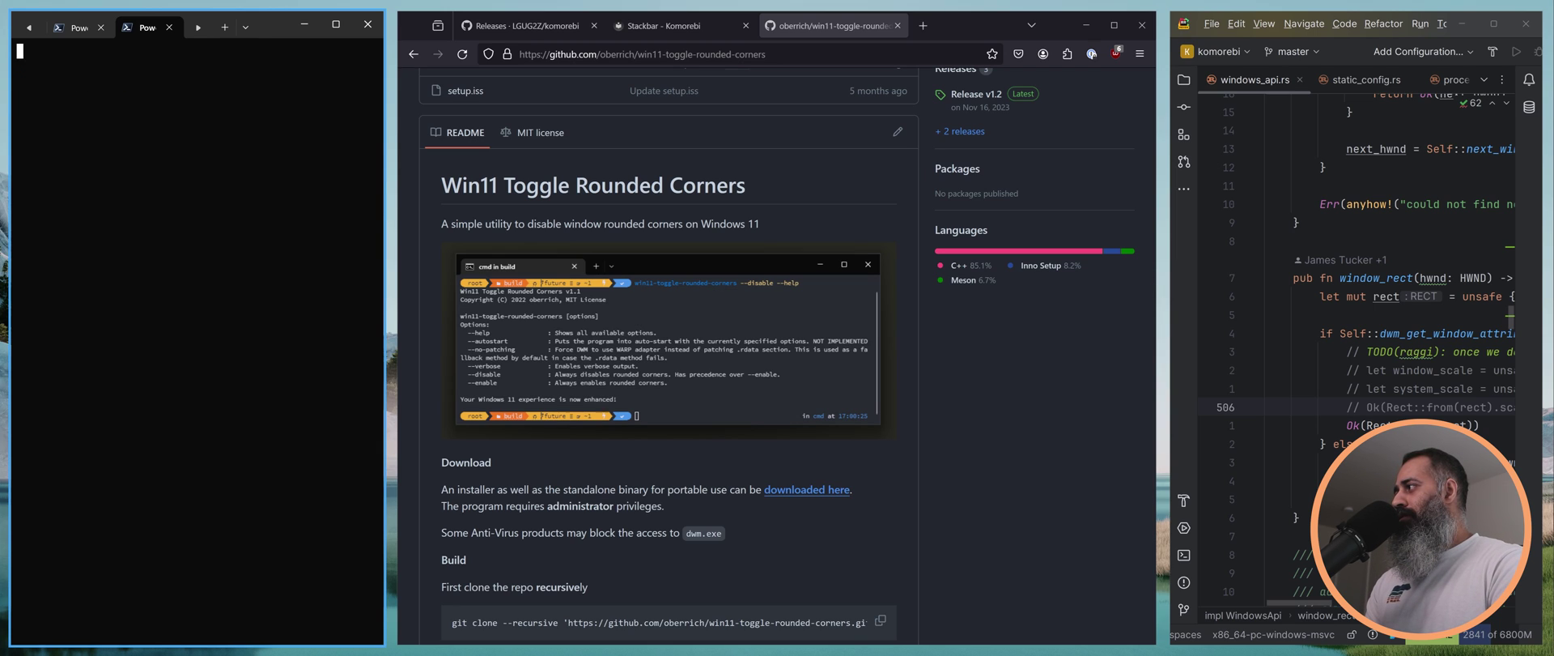
{"action": "key", "text": "alt+shift+l"}
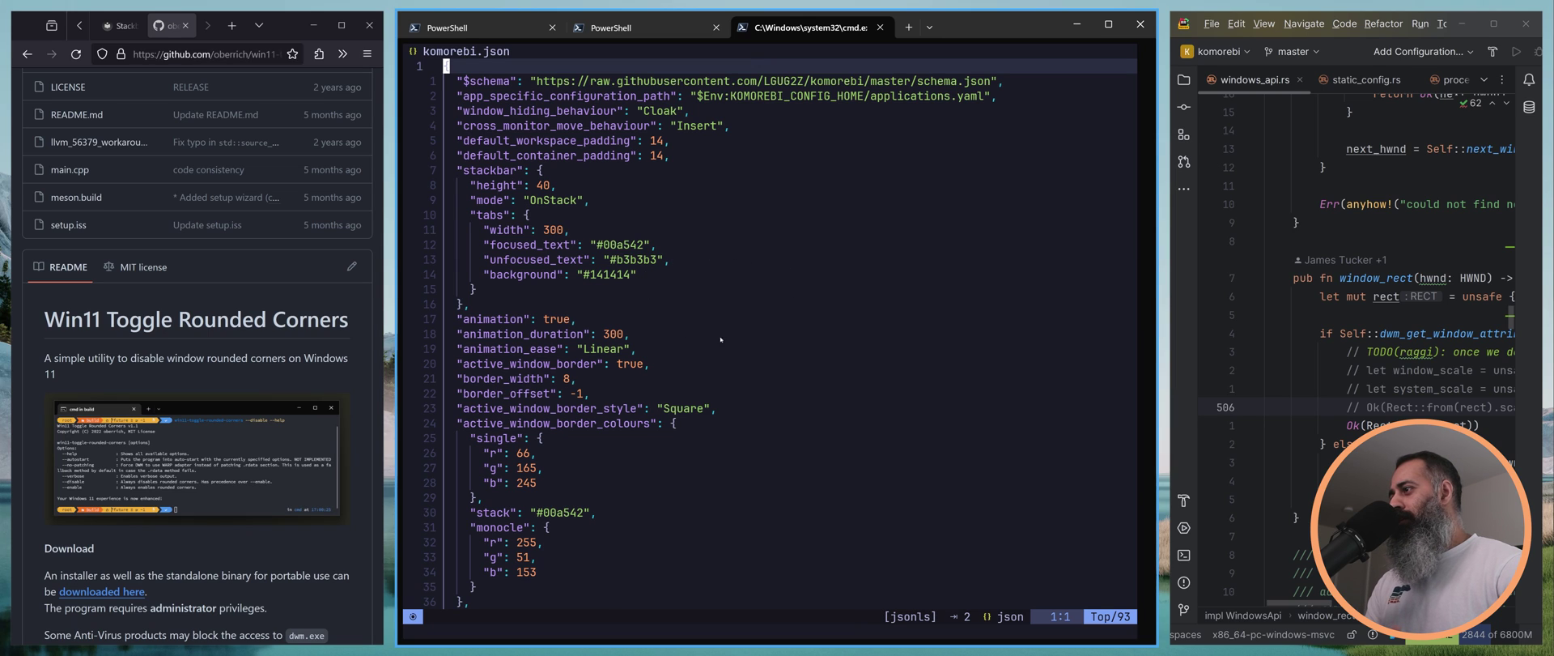
Change the active_window_border_style value in komorebi.json to "Rounded".
{"action": "scroll", "coordinate": [775, 267], "scroll_direction": "down", "scroll_amount": 4}
{"action": "scroll", "coordinate": [772, 324], "scroll_direction": "up", "scroll_amount": 3}
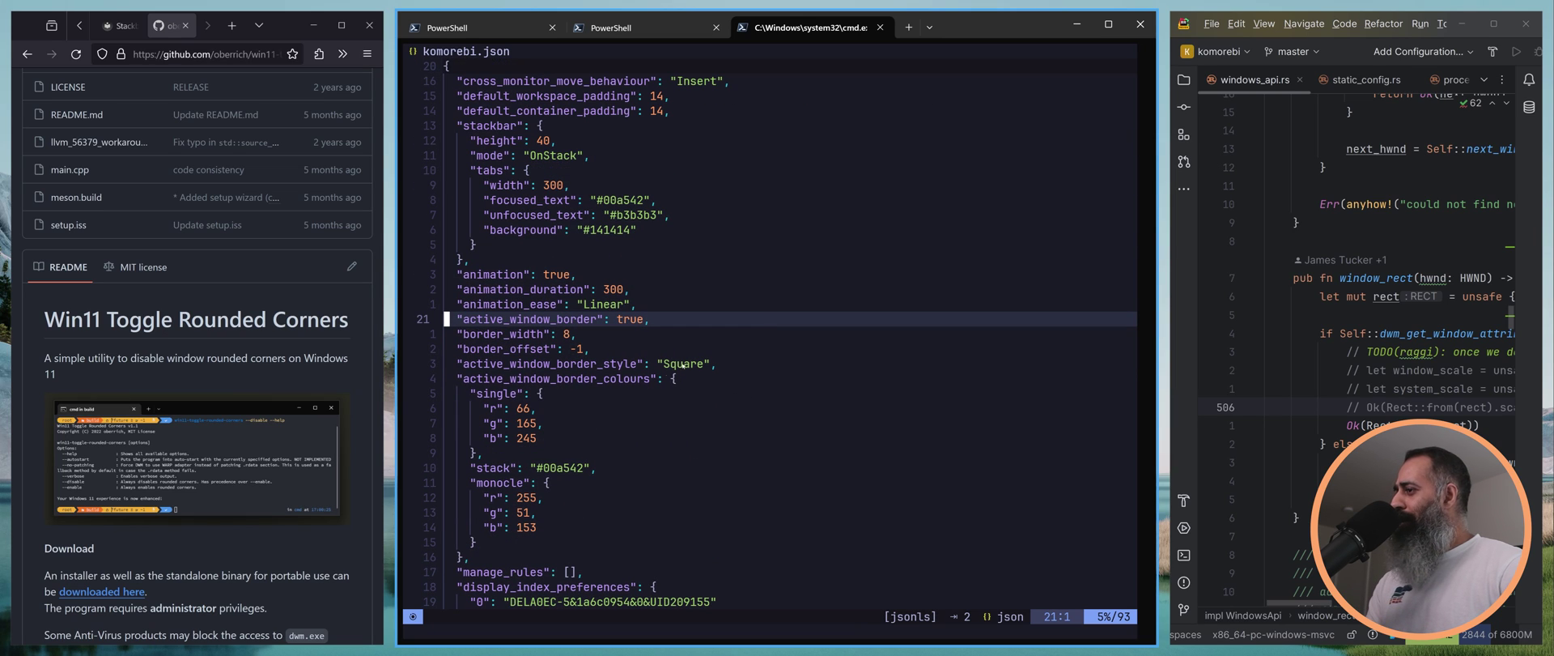
{"action": "left_click", "coordinate": [574, 363]}
{"action": "scroll", "coordinate": [598, 369], "scroll_direction": "down", "scroll_amount": 2}
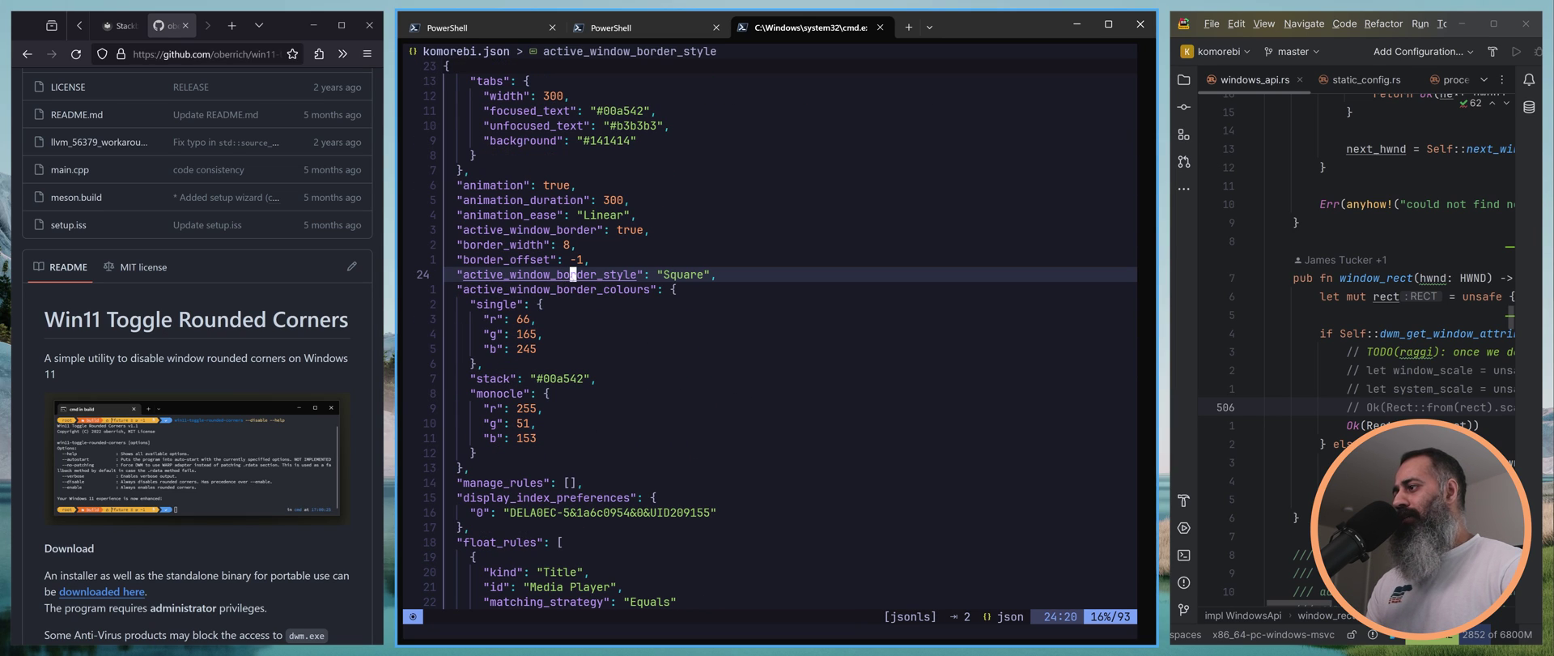
{"action": "left_click", "coordinate": [698, 273]}
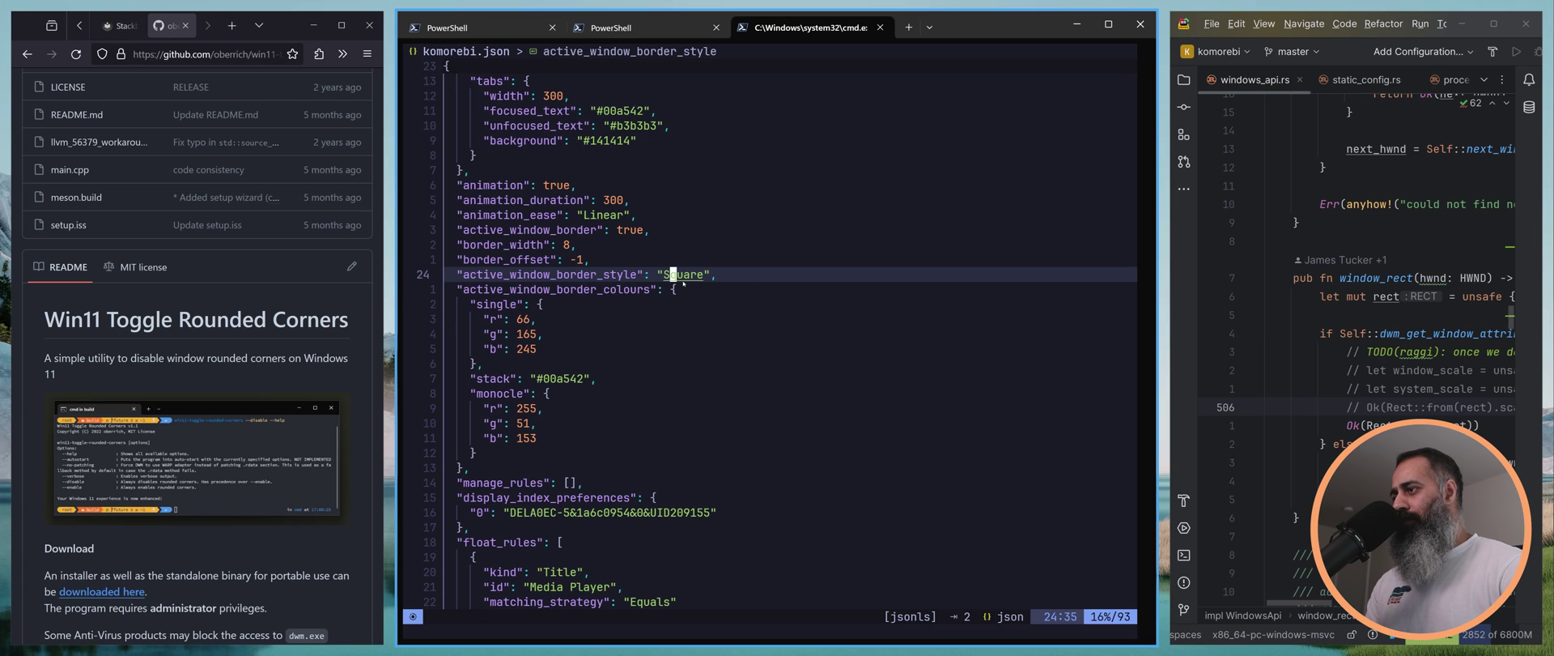
{"action": "key", "text": "c"}
{"action": "key", "text": "i"}
{"action": "key", "text": "quotedbl"}
{"action": "type", "text": "Rounded"}
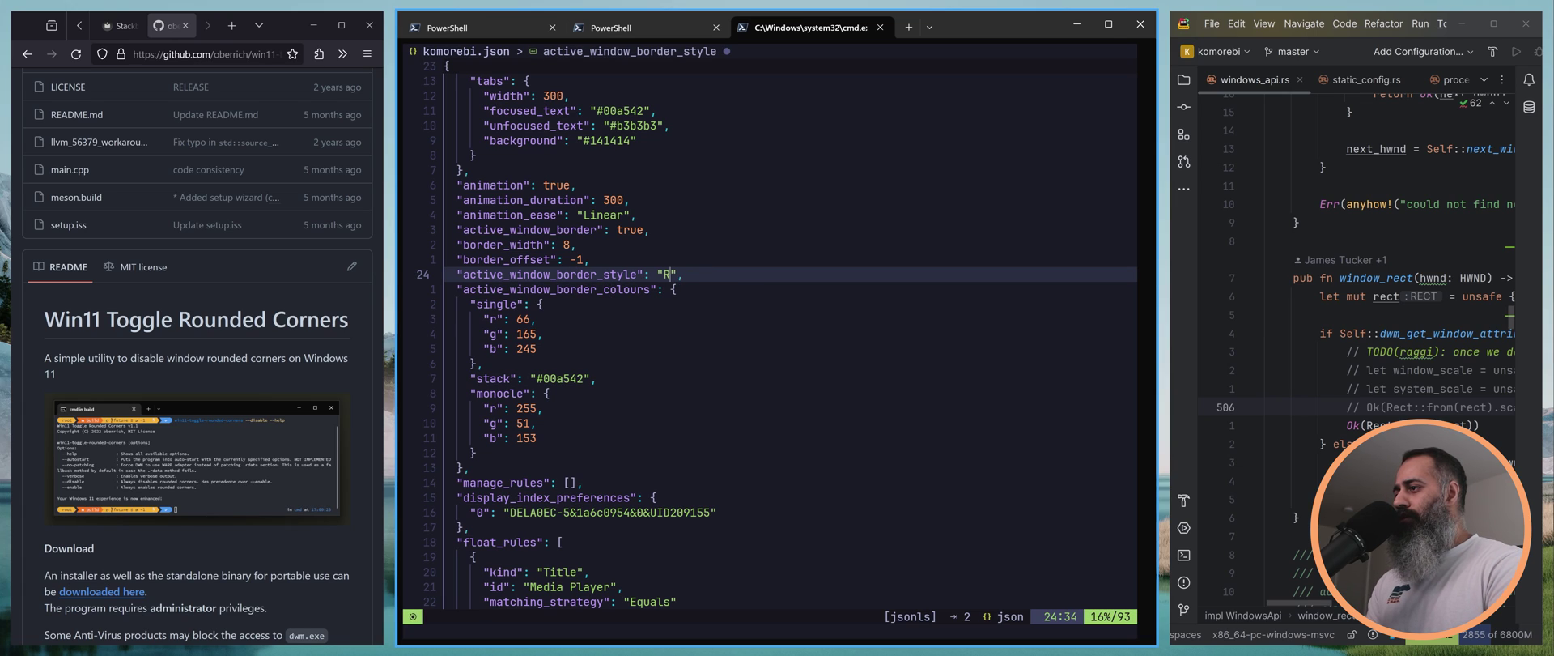
{"action": "key", "text": "Escape"}
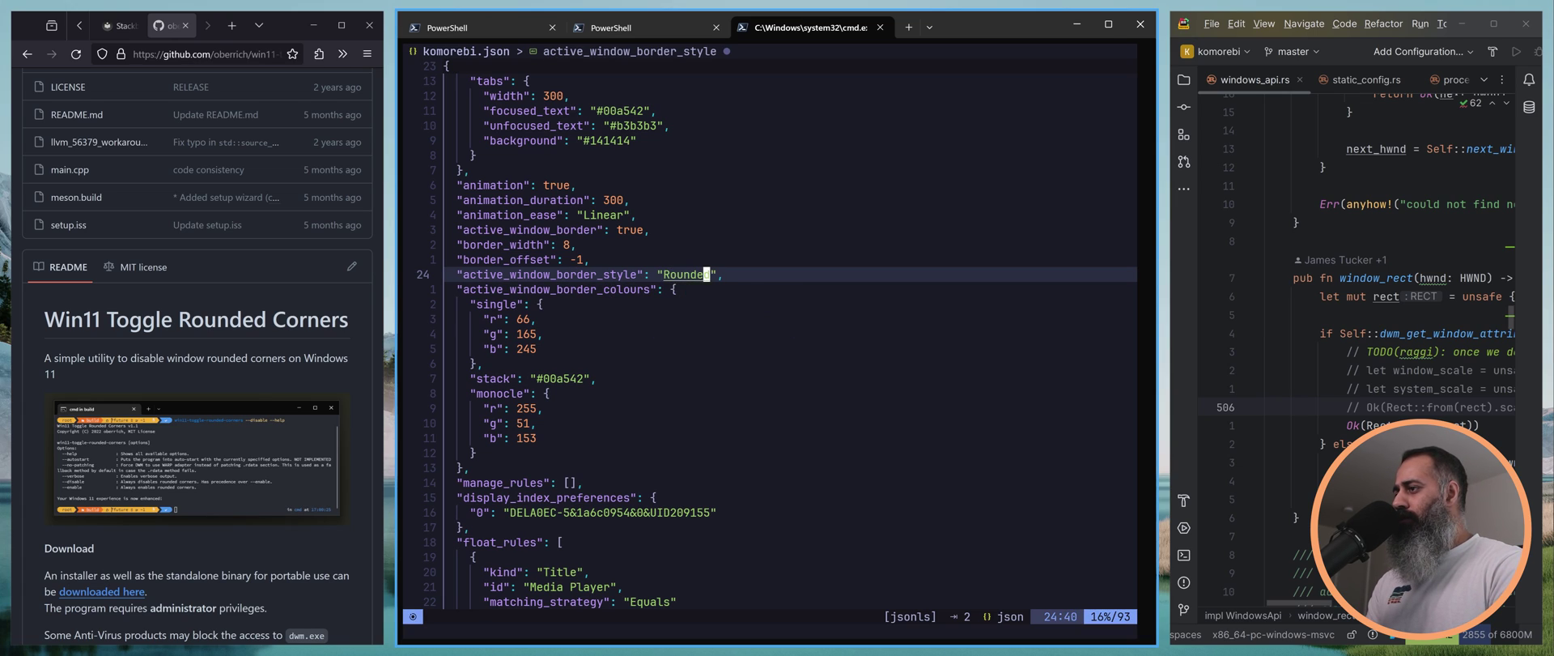
Replace the active_window_border_style value with "System", and replace that with "Square".
{"action": "key", "text": "c"}
{"action": "key", "text": "i"}
{"action": "key", "text": "quotedbl"}
{"action": "type", "text": "System"}
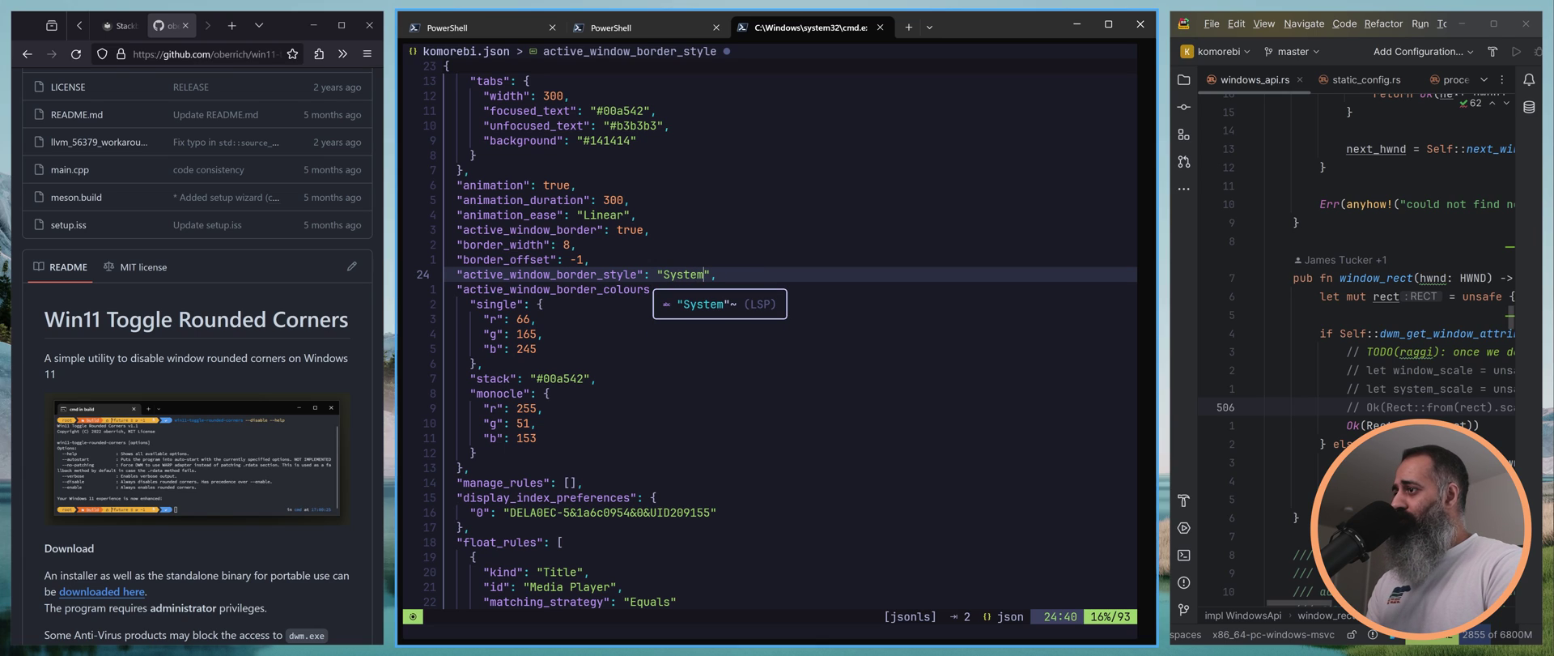
{"action": "key", "text": "Escape"}
{"action": "key", "text": "c"}
{"action": "key", "text": "i"}
{"action": "key", "text": "quotedbl"}
{"action": "type", "text": "Square"}
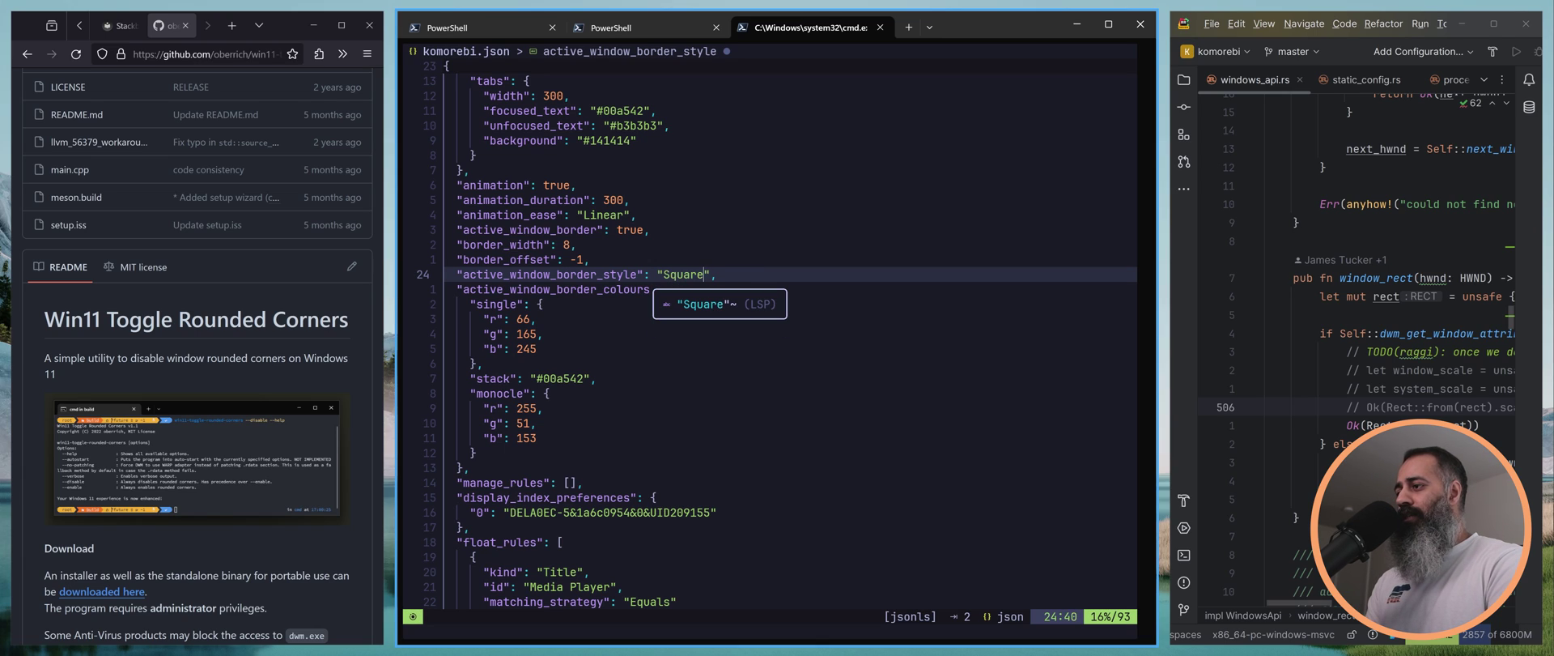
{"action": "key", "text": "Escape"}
Set active_window_border_style to "Rounded" and save komorebi.json.
{"action": "key", "text": "c"}
{"action": "key", "text": "i"}
{"action": "key", "text": "quotedbl"}
{"action": "type", "text": "Round"}
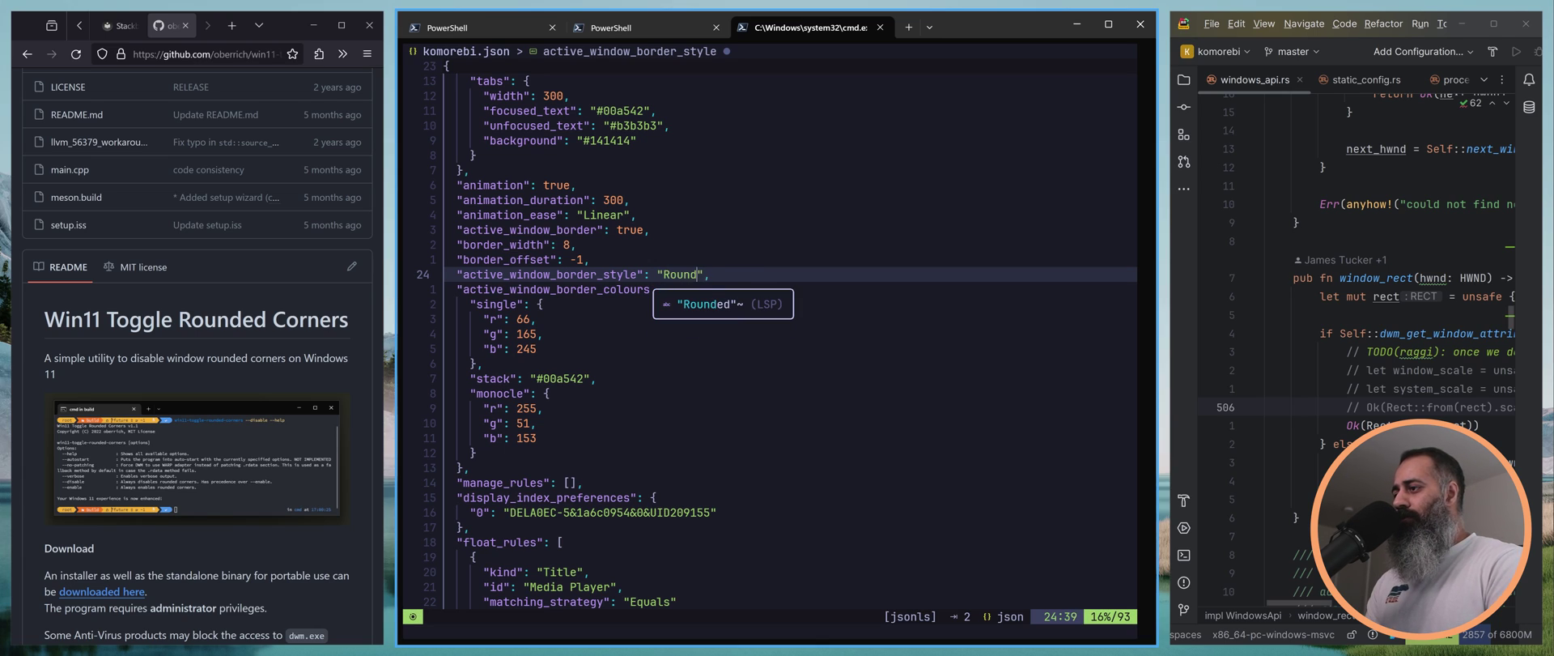
{"action": "type", "text": "ed"}
{"action": "key", "text": "Escape"}
{"action": "type", "text": ":w"}
{"action": "key", "text": "Return"}
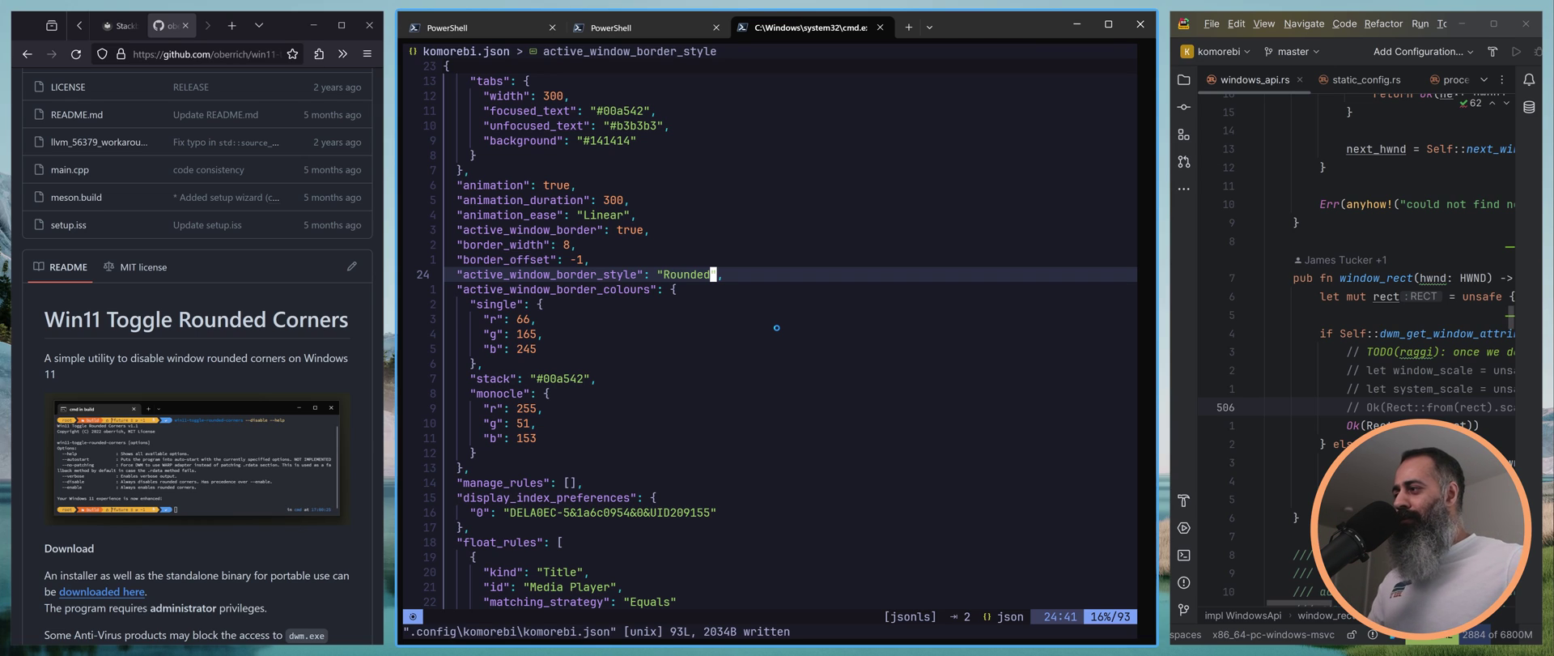
Set active_window_border_style back to "Square" and save komorebi.json.
{"action": "type", "text": "ci\""}
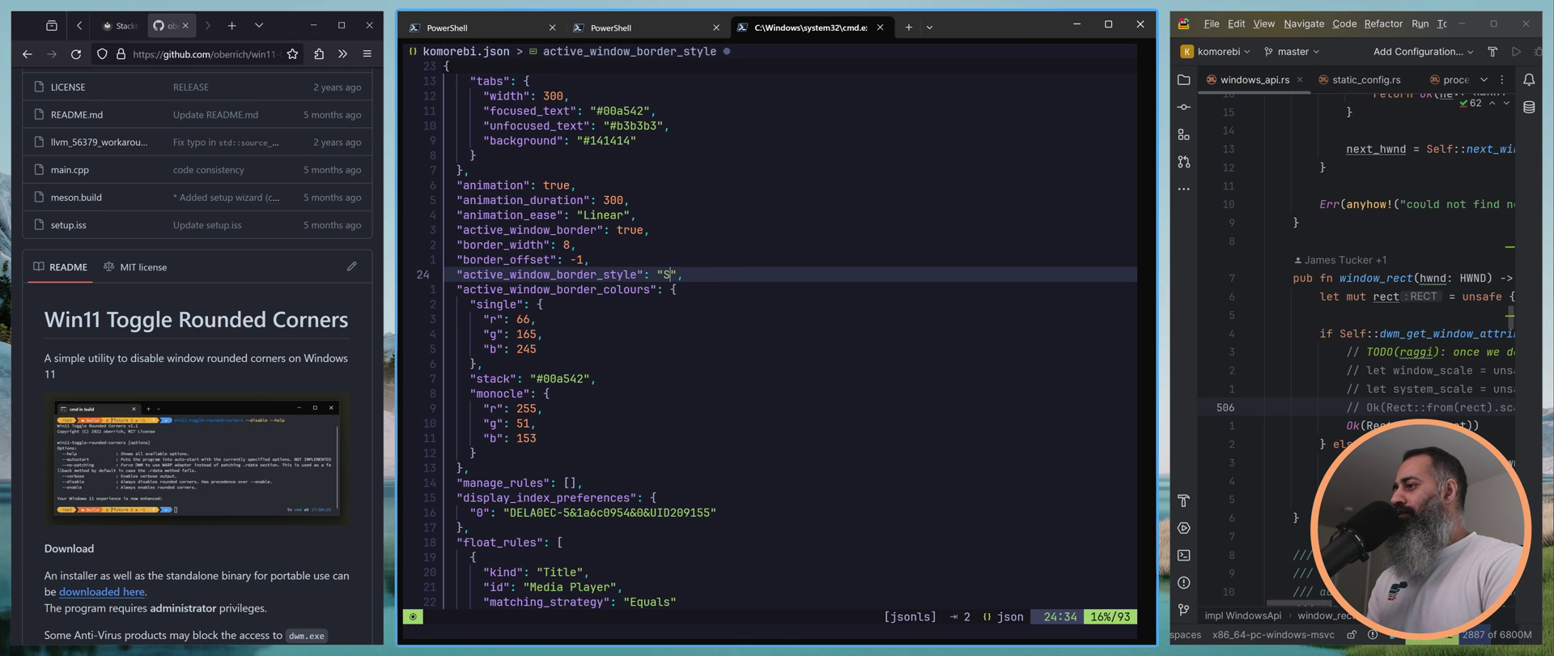
{"action": "type", "text": "Square"}
{"action": "key", "text": "Escape"}
{"action": "type", "text": ":w"}
{"action": "key", "text": "Return"}
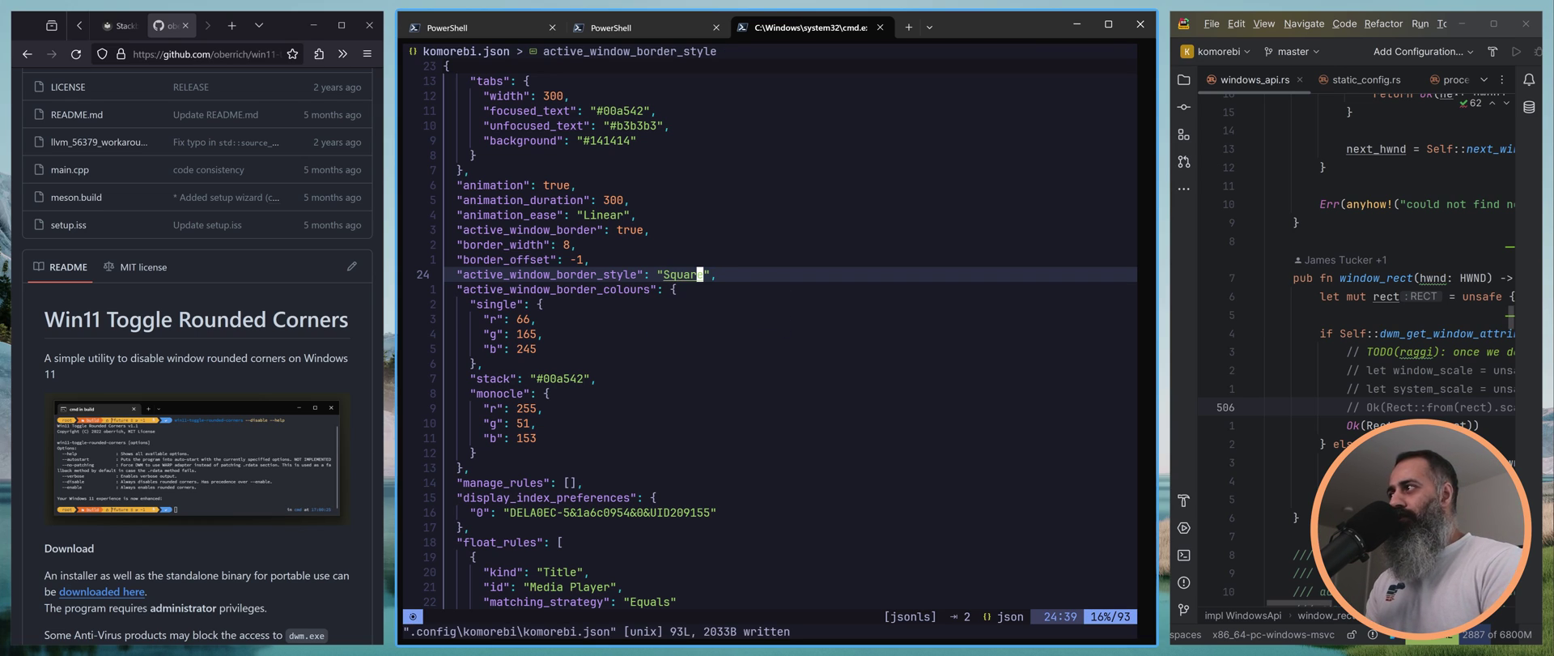
Swap the terminal and browser so the browser takes the centre column, and show the Features list of the v0.1.23 release notes.
{"action": "key", "text": "alt+h"}
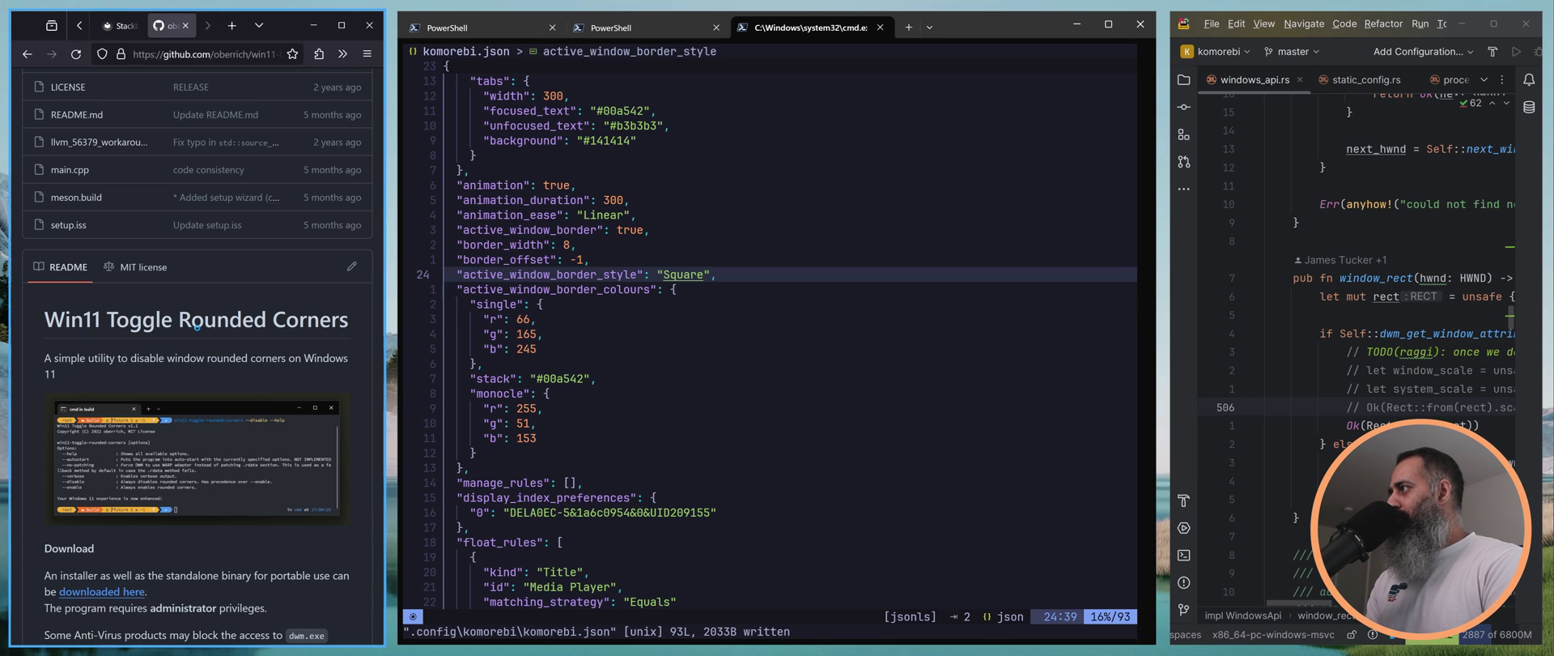
{"action": "key", "text": "alt+l"}
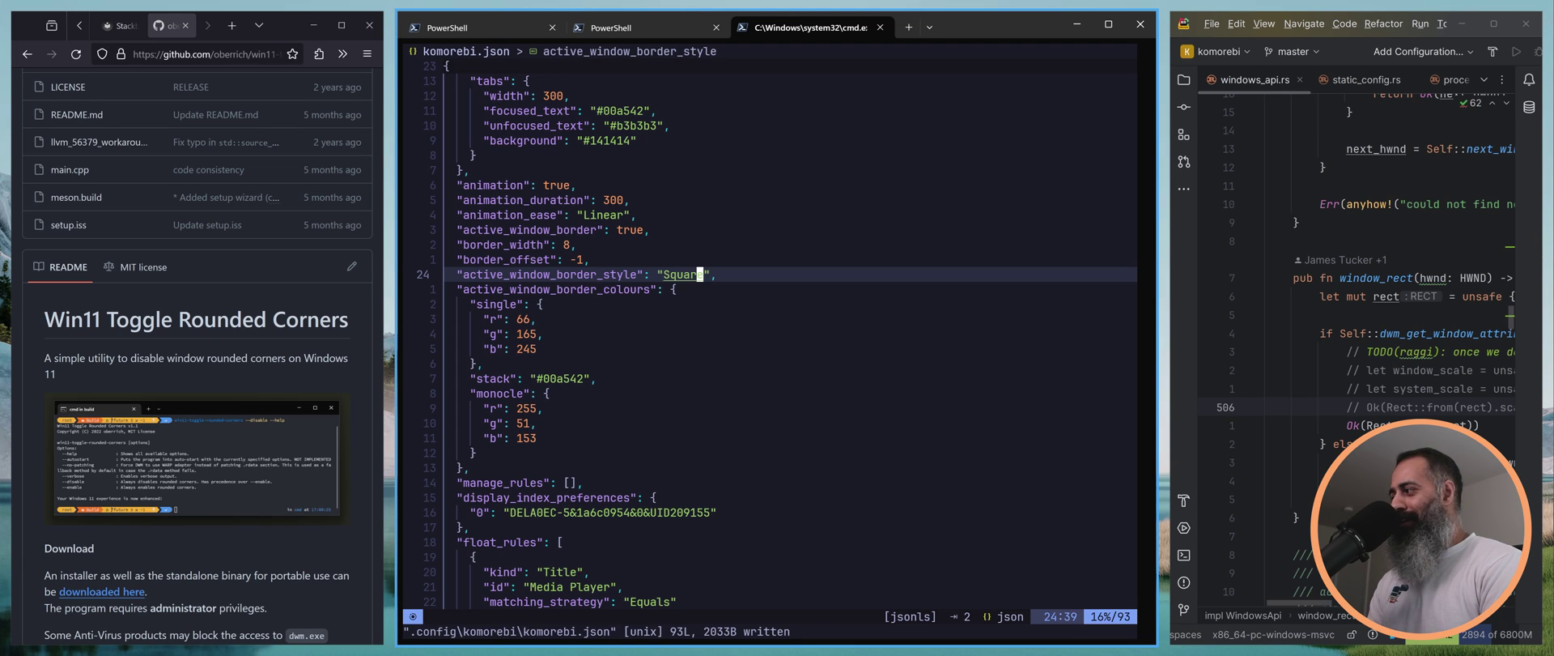
{"action": "key", "text": "alt+shift+h"}
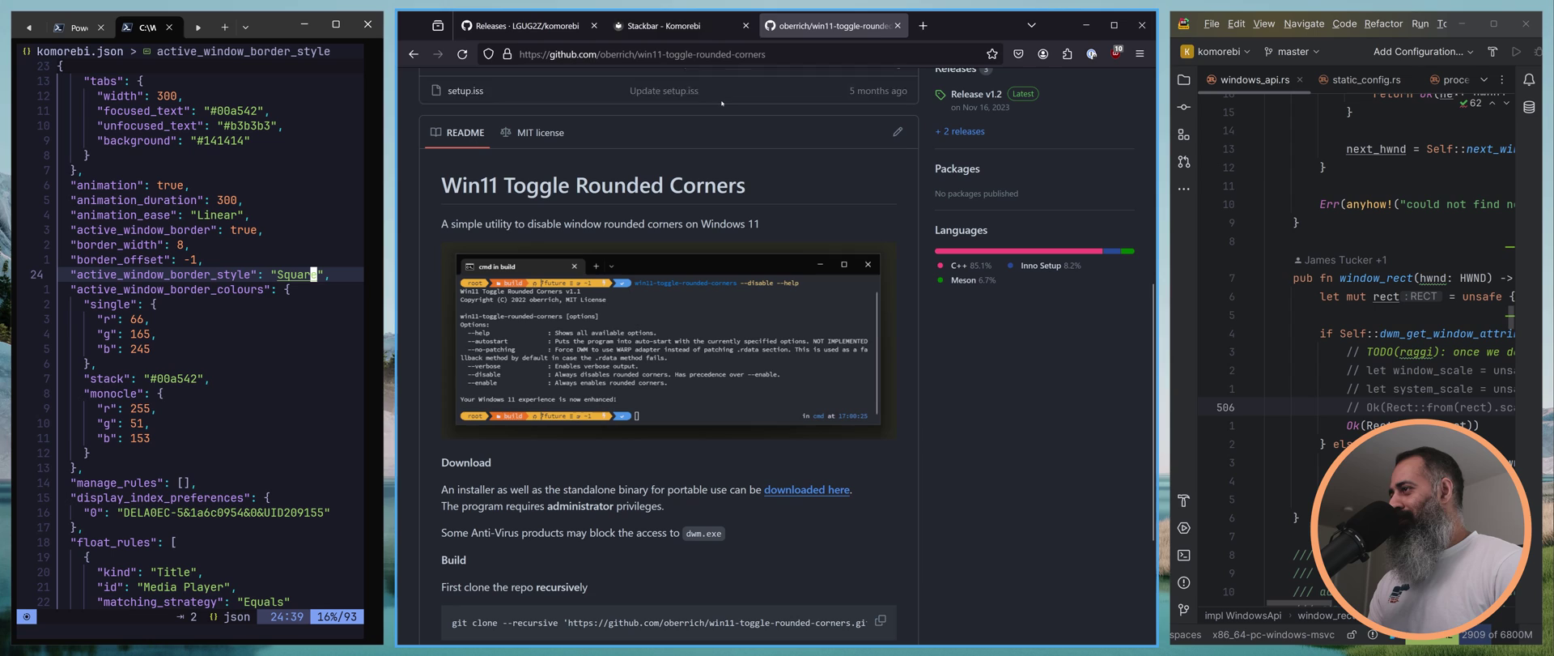
{"action": "left_click", "coordinate": [526, 25]}
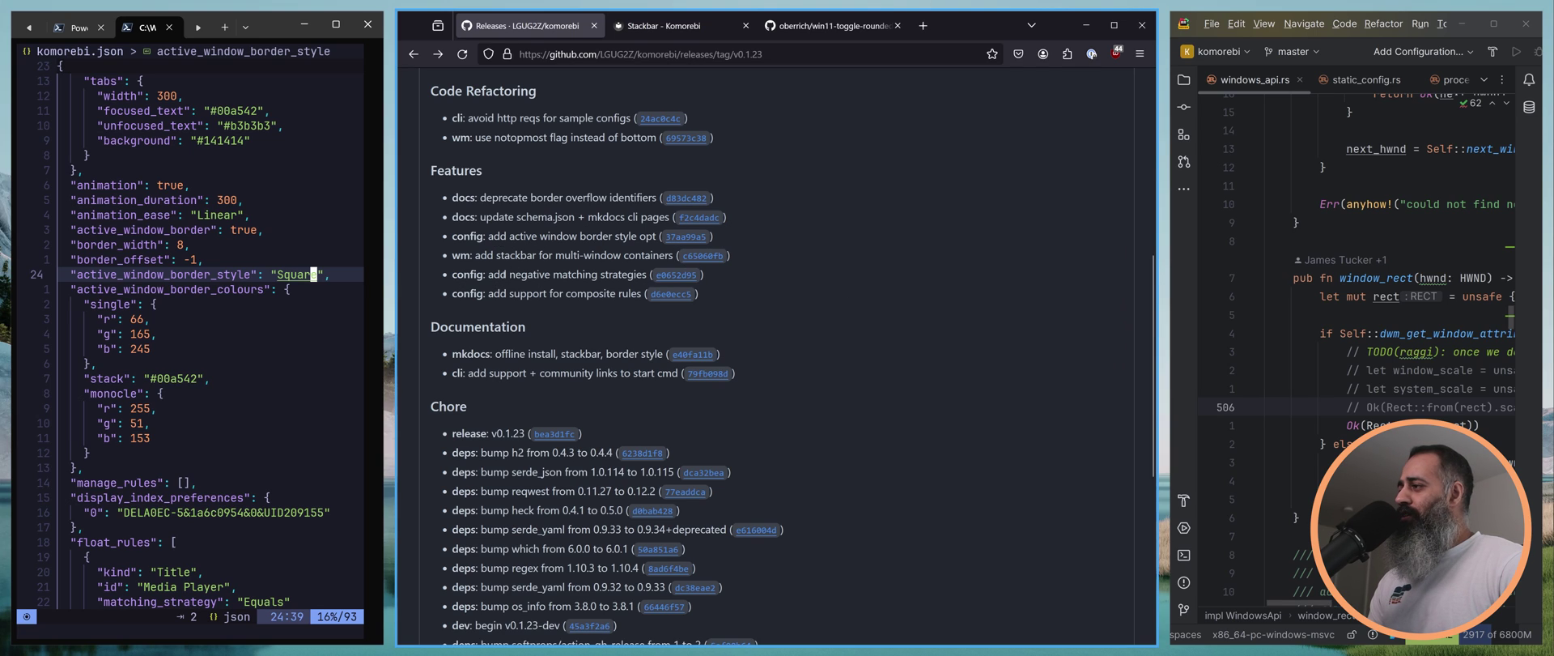
{"action": "scroll", "coordinate": [867, 300], "scroll_direction": "down", "scroll_amount": 1}
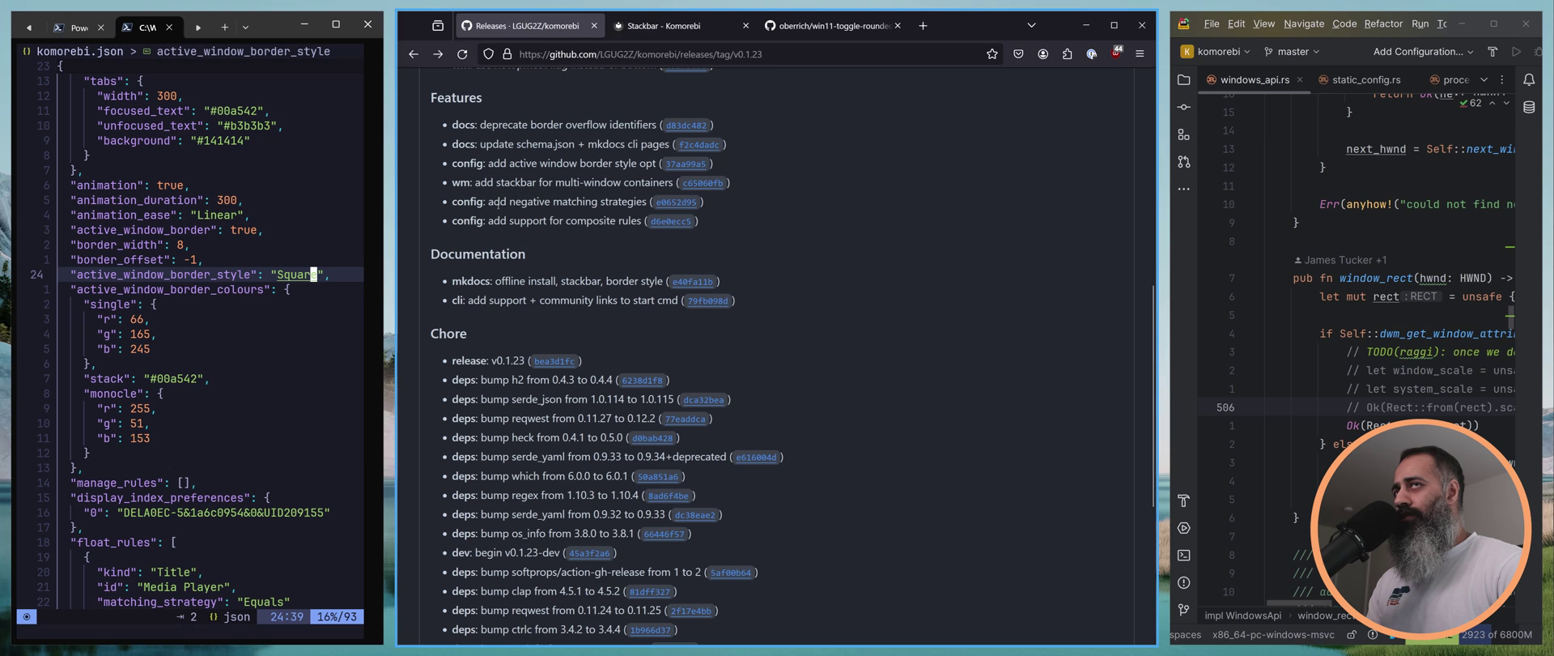
Move the komorebi.json editor window into the centre column and go to the Zebar.exe entry under float_rules.
{"action": "left_click", "coordinate": [279, 290]}
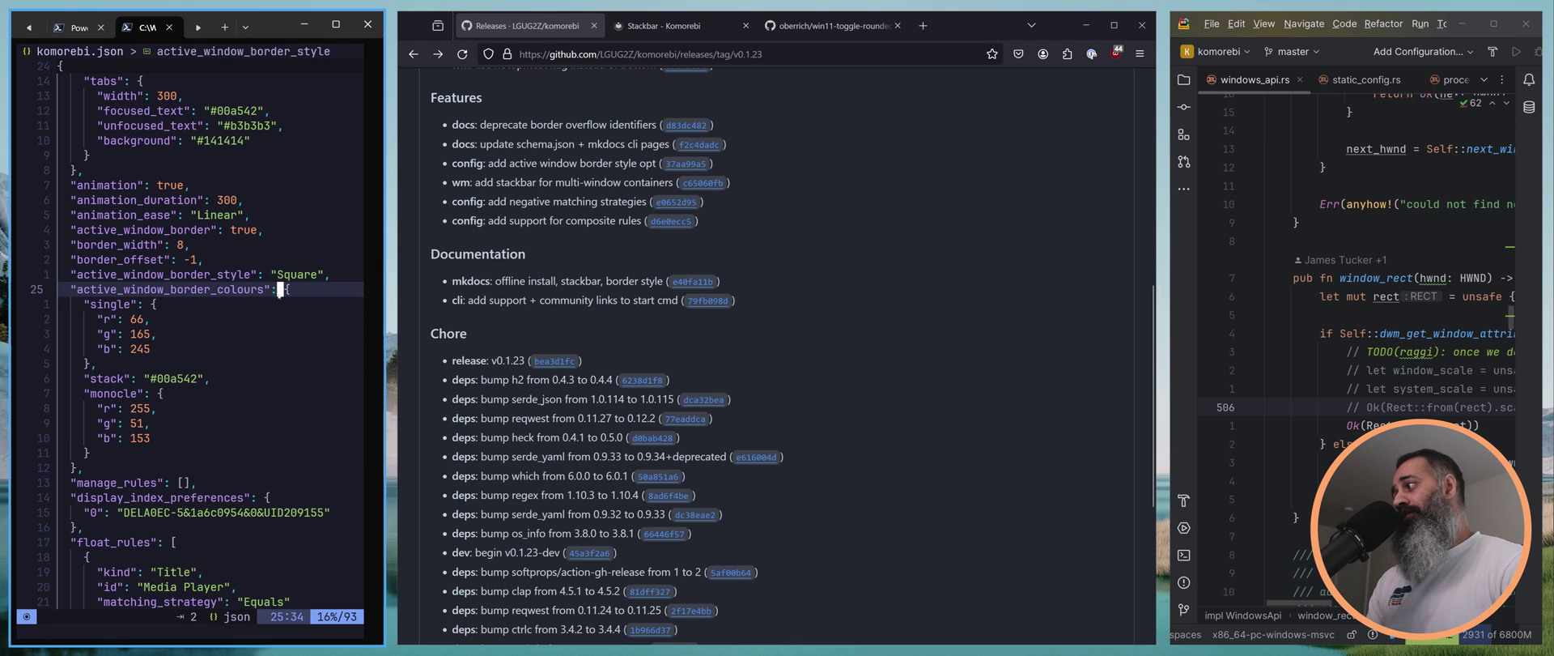
{"action": "key", "text": "alt+shift+l"}
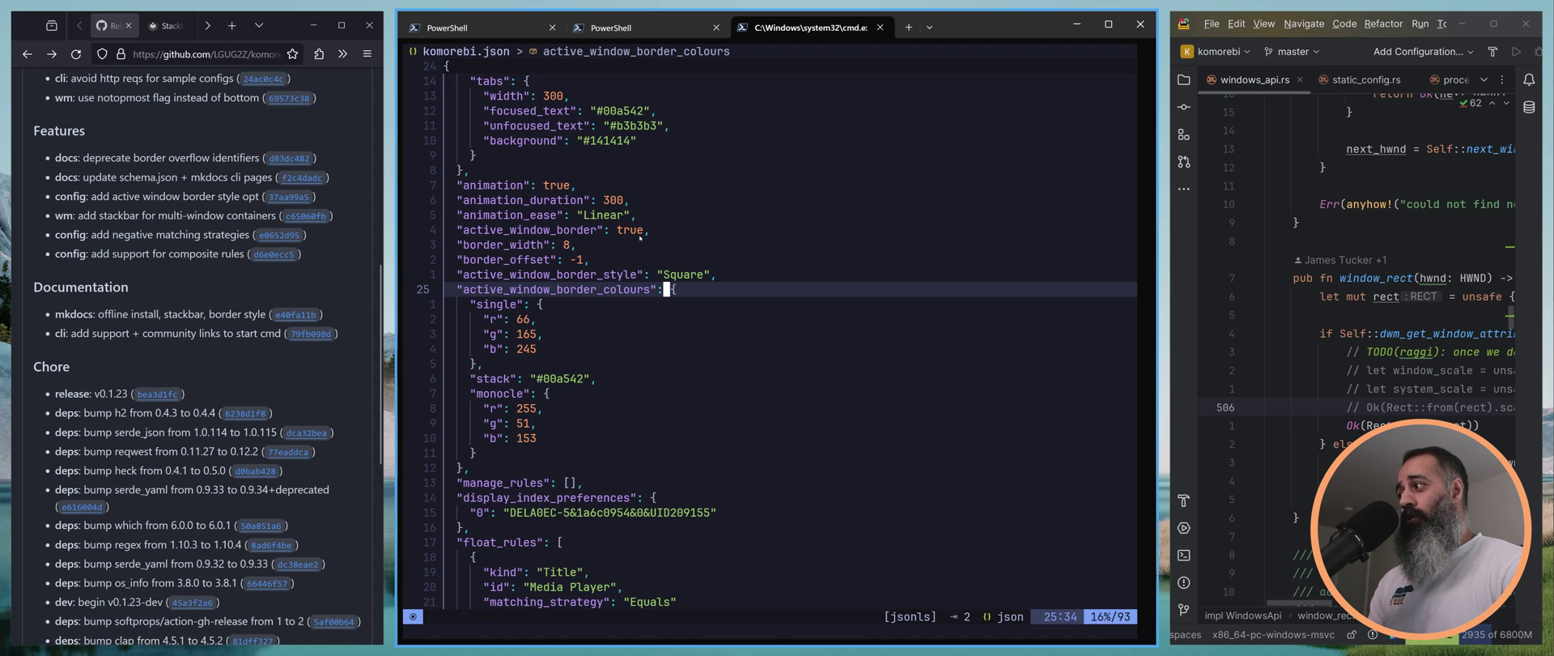
{"action": "key", "text": "j"}
{"action": "key", "text": "j"}
{"action": "key", "text": "j"}
{"action": "key", "text": "j"}
{"action": "key", "text": "j"}
{"action": "key", "text": "j"}
{"action": "key", "text": "j"}
{"action": "key", "text": "j"}
{"action": "key", "text": "j"}
{"action": "key", "text": "j"}
{"action": "key", "text": "j"}
{"action": "key", "text": "j"}
{"action": "key", "text": "j"}
{"action": "key", "text": "j"}
{"action": "key", "text": "j"}
{"action": "key", "text": "j"}
{"action": "key", "text": "j"}
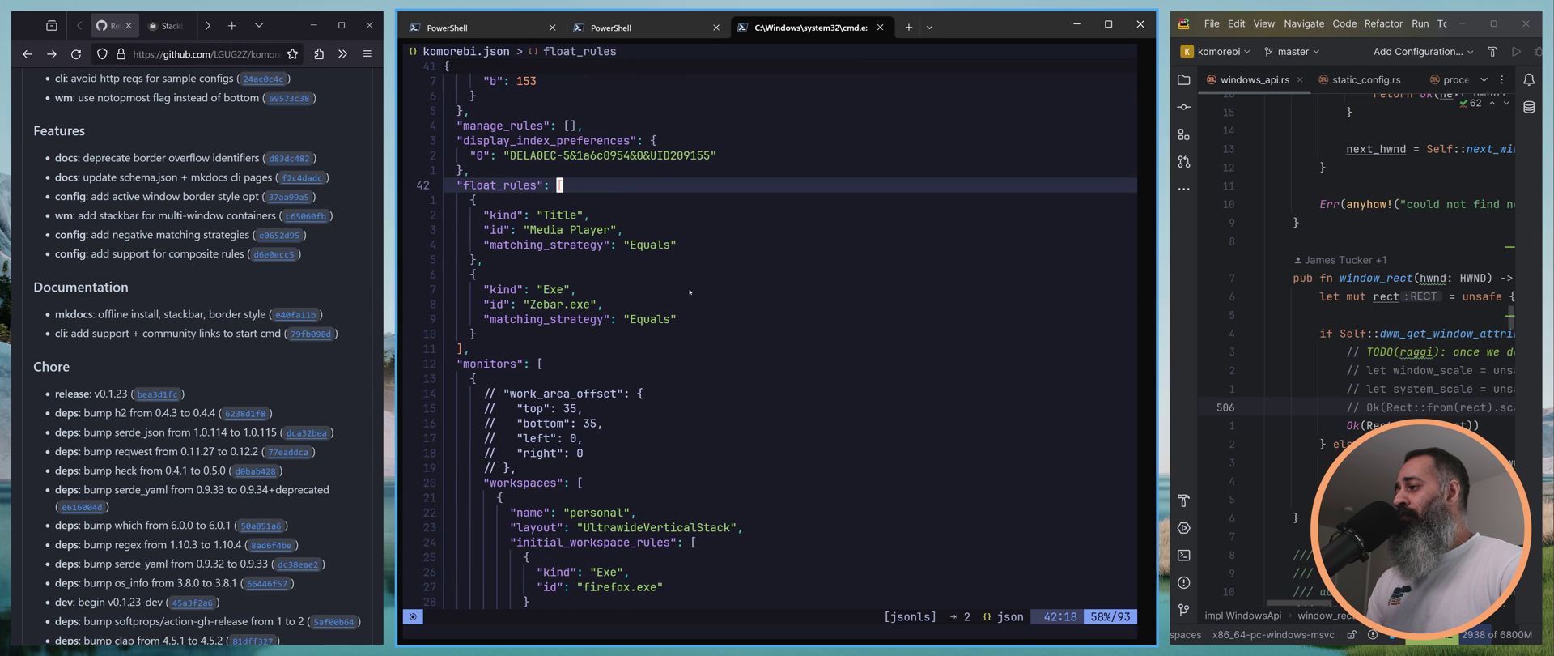
{"action": "key", "text": "j"}
{"action": "key", "text": "j"}
{"action": "key", "text": "j"}
{"action": "key", "text": "j"}
{"action": "key", "text": "j"}
{"action": "key", "text": "j"}
{"action": "key", "text": "j"}
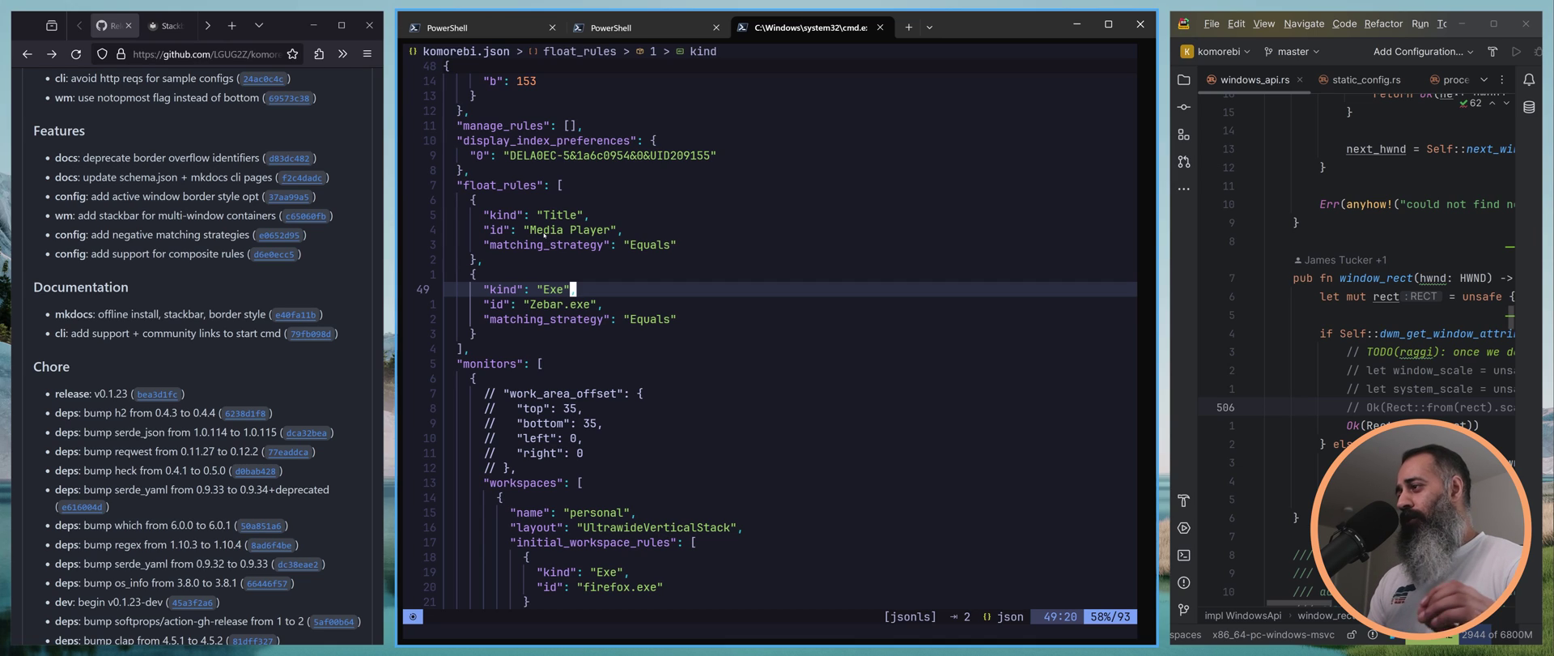
{"action": "left_click", "coordinate": [526, 332]}
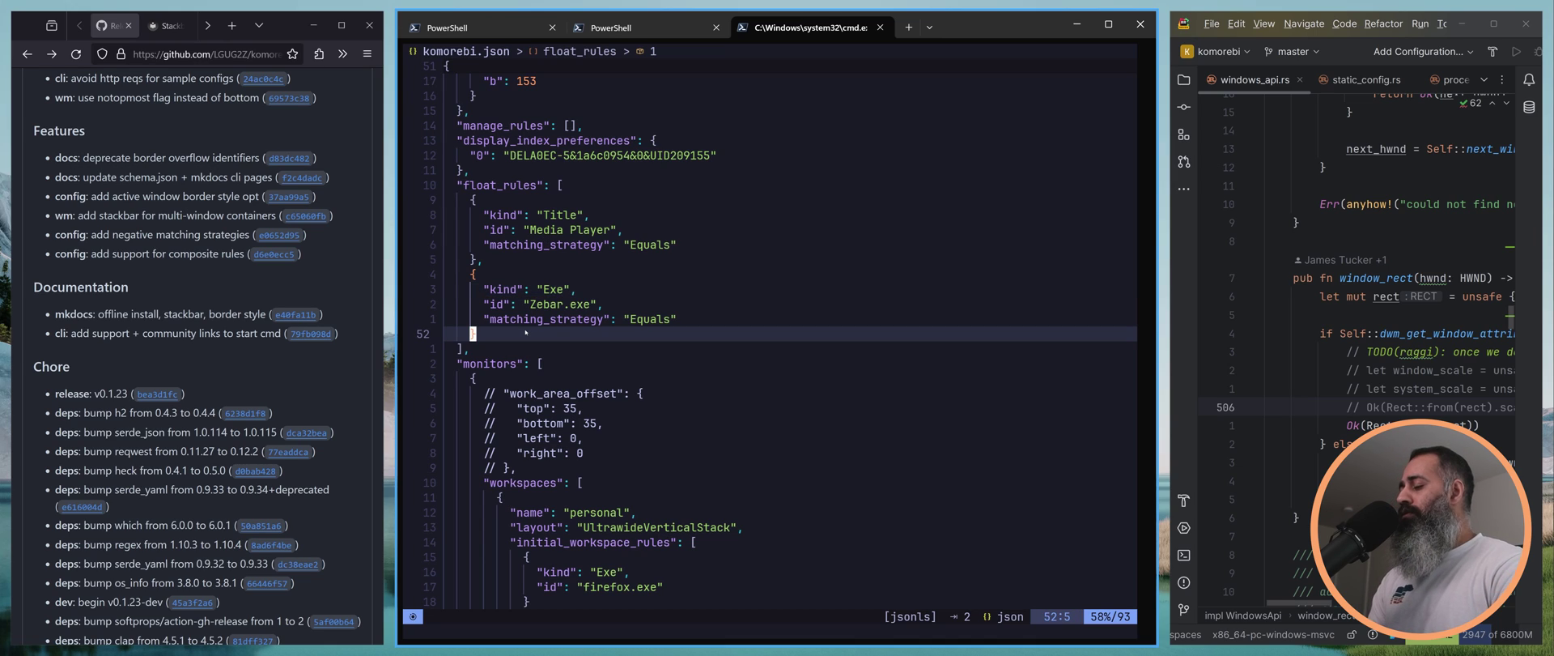
{"action": "key", "text": "a"}
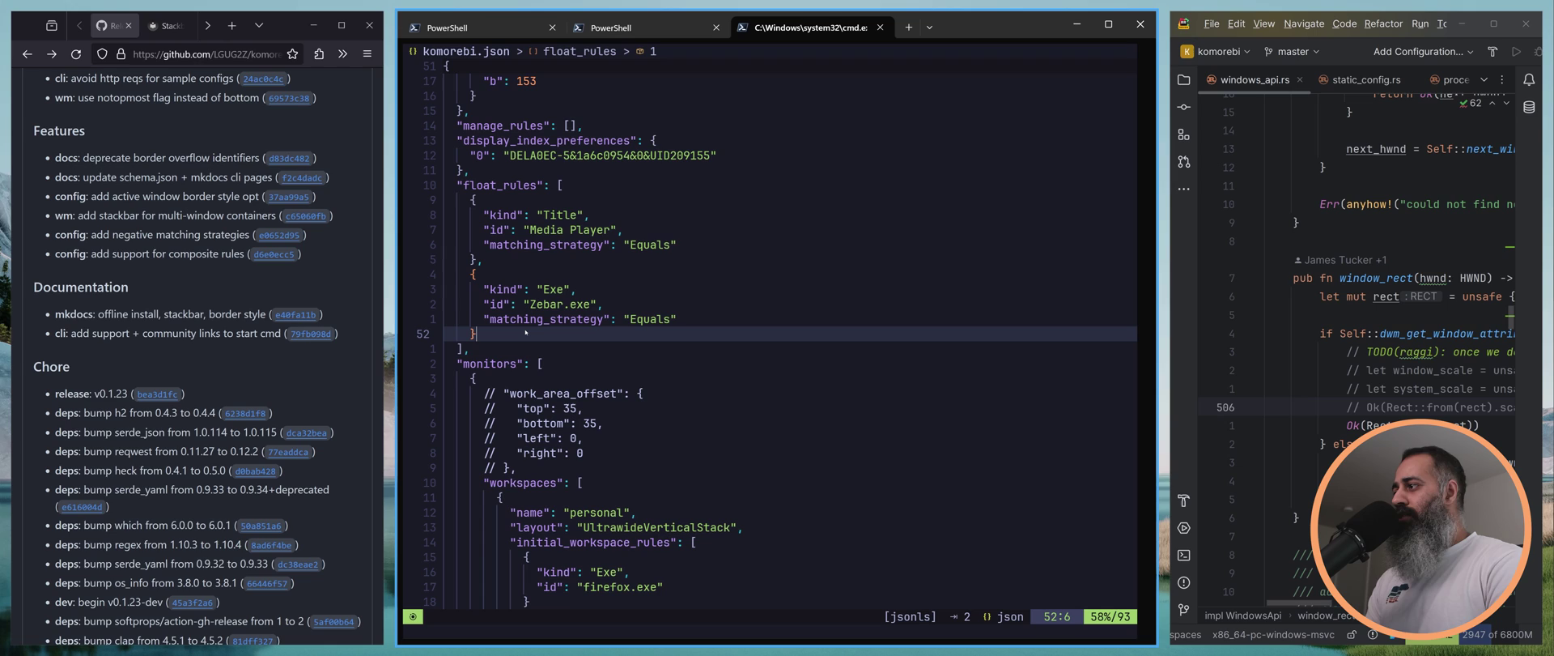
{"action": "key", "text": "Escape"}
{"action": "key", "text": "v"}
{"action": "key", "text": "m"}
{"action": "key", "text": "m"}
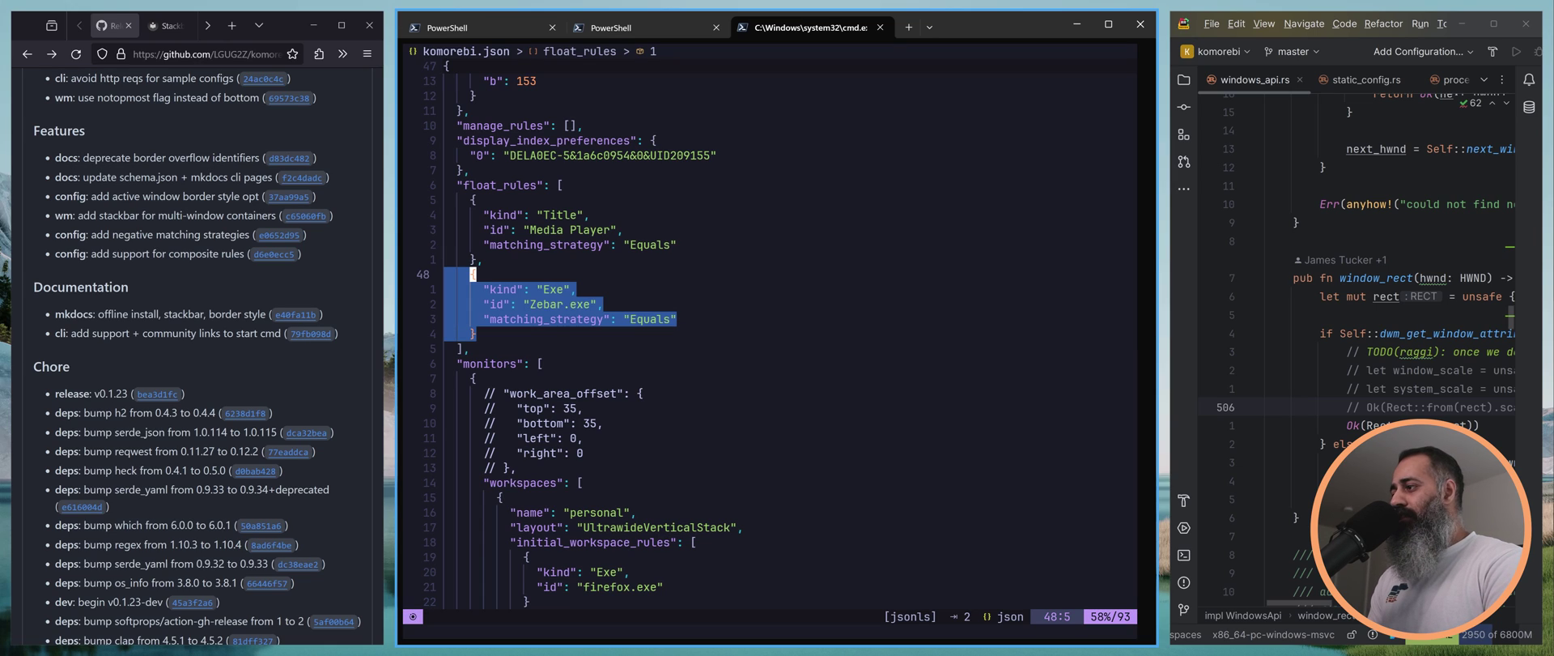
{"action": "key", "text": "Escape"}
Add a comma after the Zebar.exe rule in float_rules and start a nested array on the following line.
{"action": "key", "text": "j"}
{"action": "key", "text": "j"}
{"action": "key", "text": "j"}
{"action": "key", "text": "j"}
{"action": "type", "text": "a"}
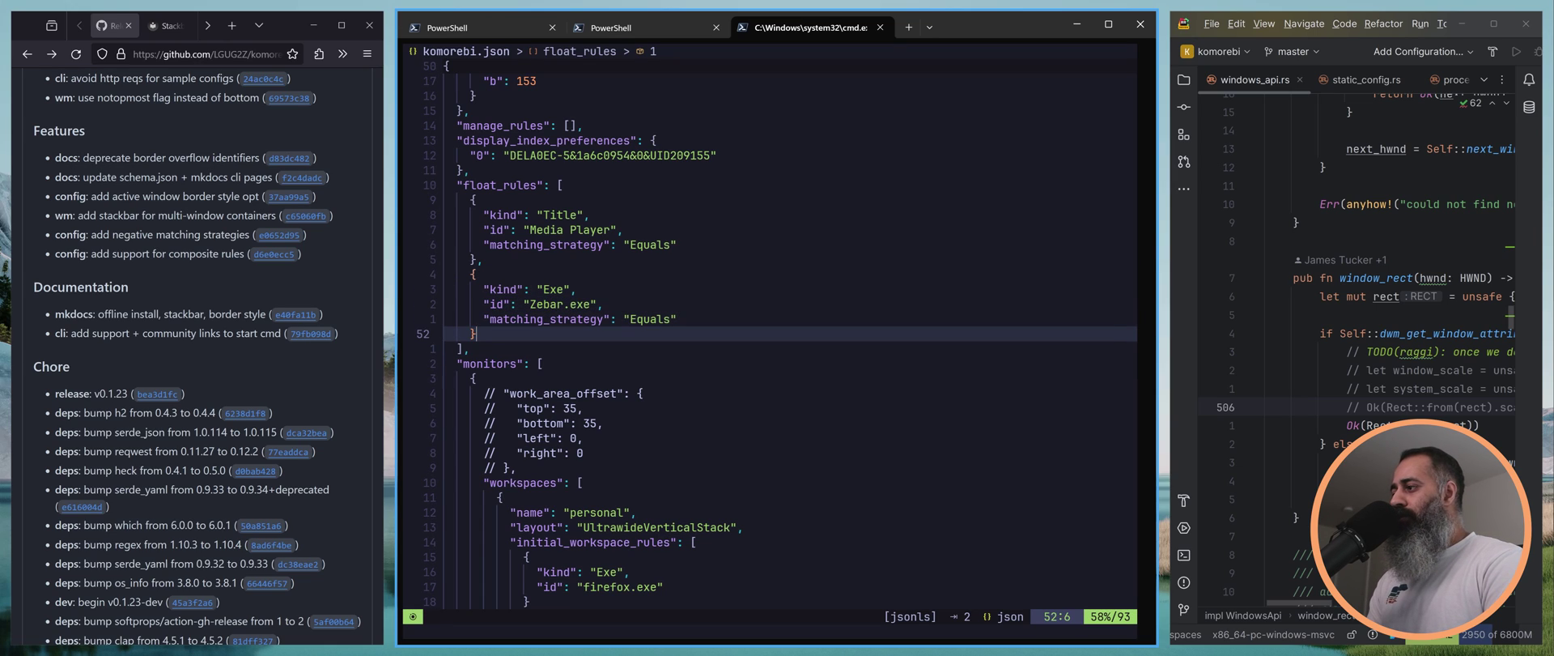
{"action": "type", "text": ","}
{"action": "key", "text": "Return"}
{"action": "type", "text": "[ {"}
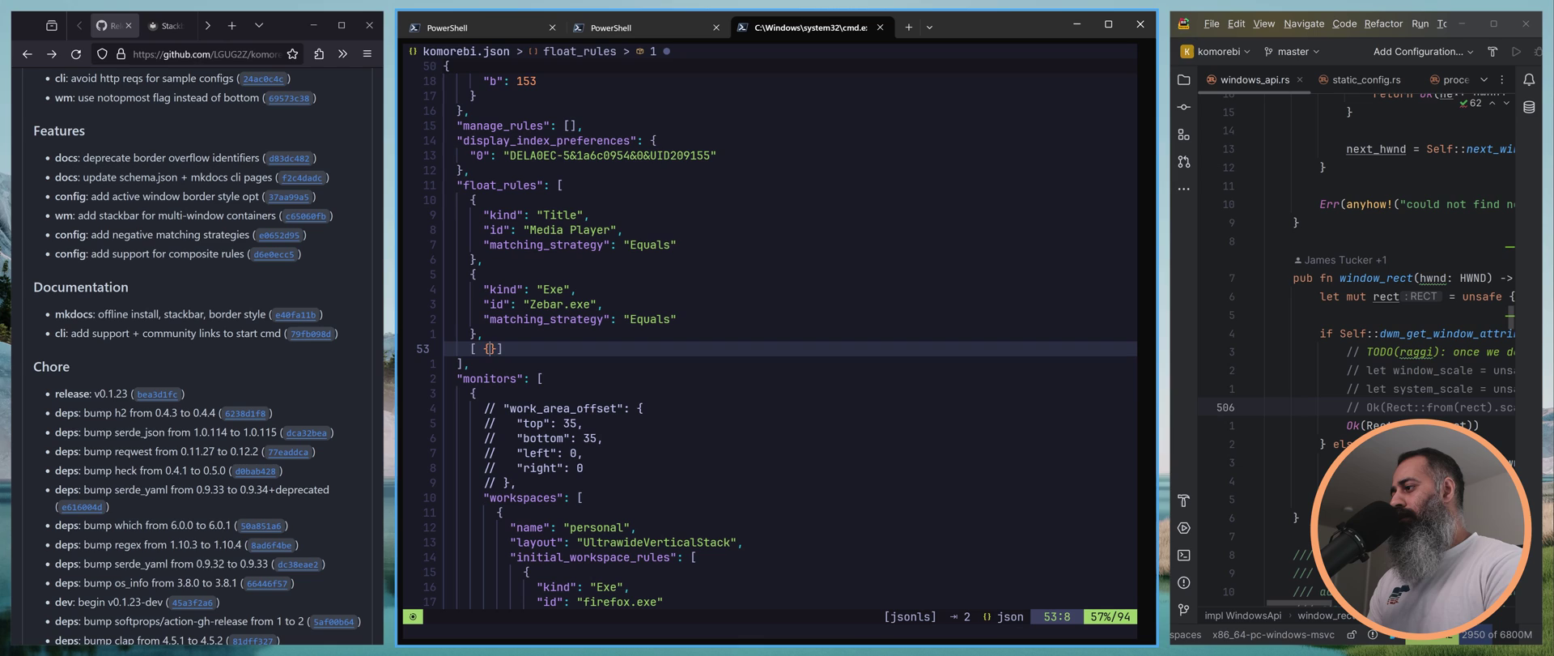
Spread the nested array's brackets over separate lines and leave one indented empty line between them.
{"action": "key", "text": "Left"}
{"action": "key", "text": "Left"}
{"action": "key", "text": "BackSpace"}
{"action": "key", "text": "Right"}
{"action": "key", "text": "Return"}
{"action": "key", "text": "Up"}
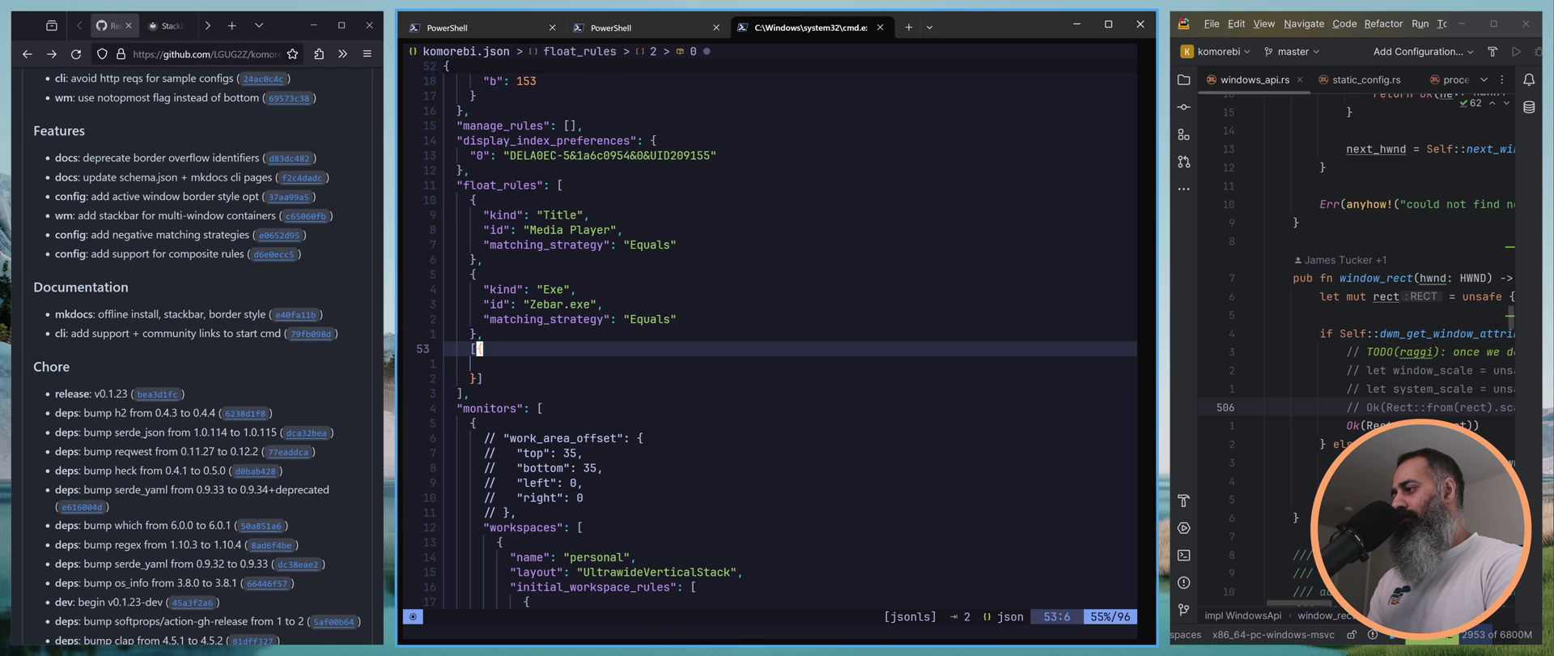
{"action": "key", "text": "u"}
{"action": "key", "text": "u"}
{"action": "key", "text": "cc"}
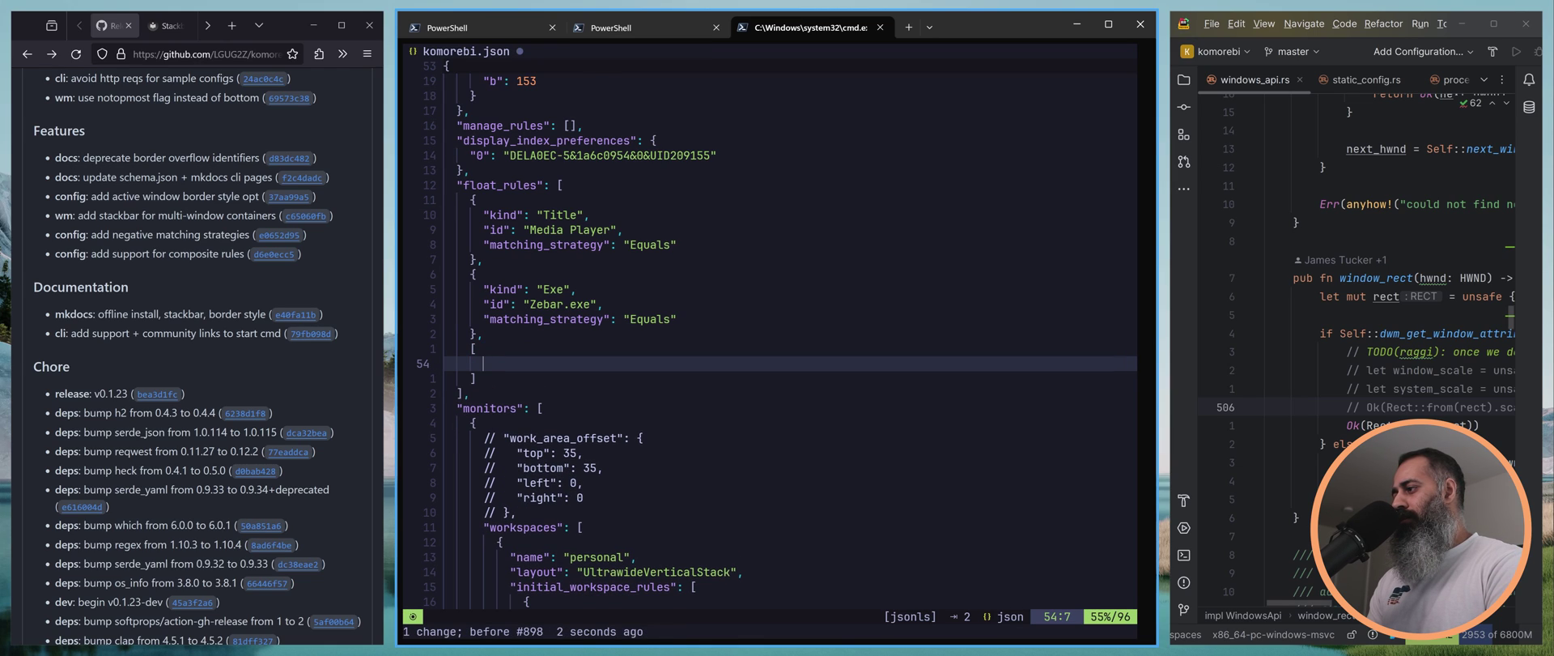
Add two empty objects, separated by a comma, inside the nested array.
{"action": "type", "text": "{},"}
{"action": "key", "text": "Return"}
{"action": "type", "text": "{"}
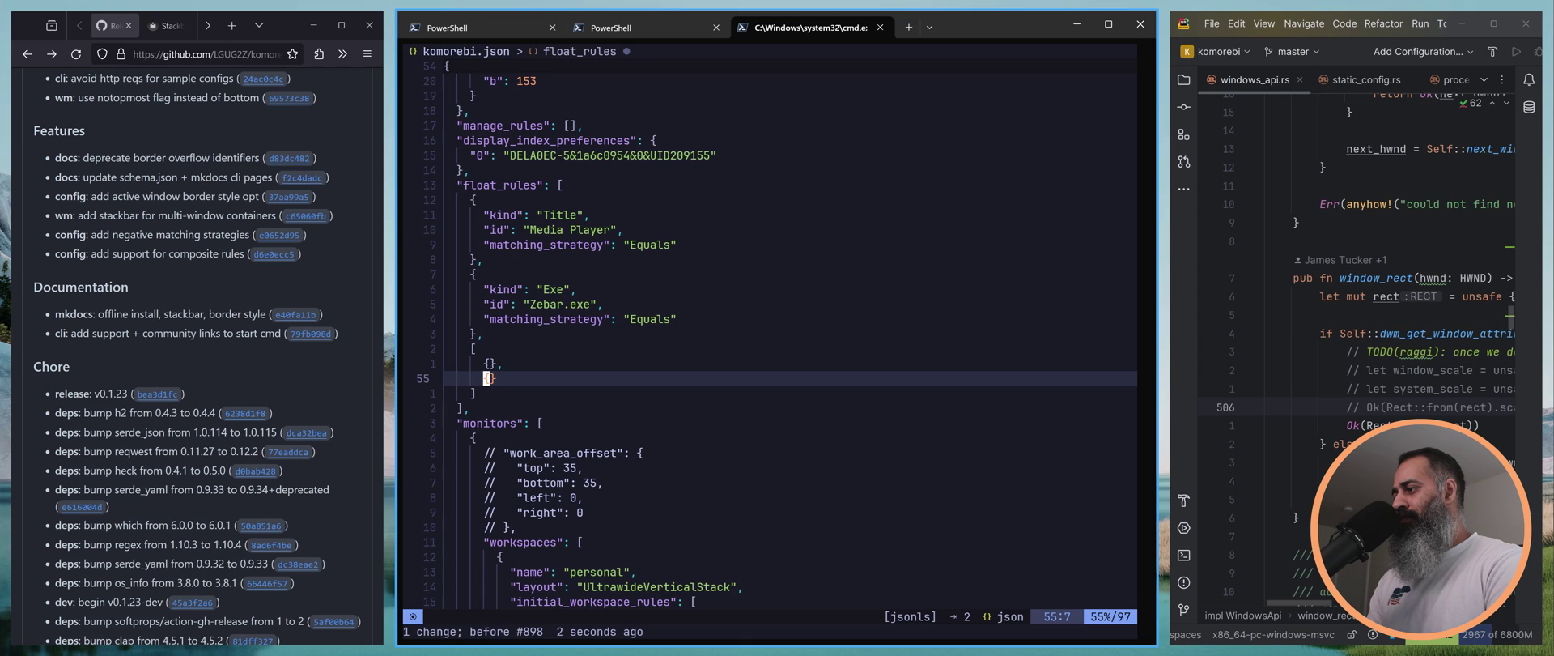
Copy the kind, id and matching_strategy lines of the standalone Zebar.exe rule.
{"action": "key", "text": "k"}
{"action": "key", "text": "k"}
{"action": "key", "text": "k"}
{"action": "key", "text": "k"}
{"action": "key", "text": "shift+v"}
{"action": "key", "text": "k"}
{"action": "key", "text": "k"}
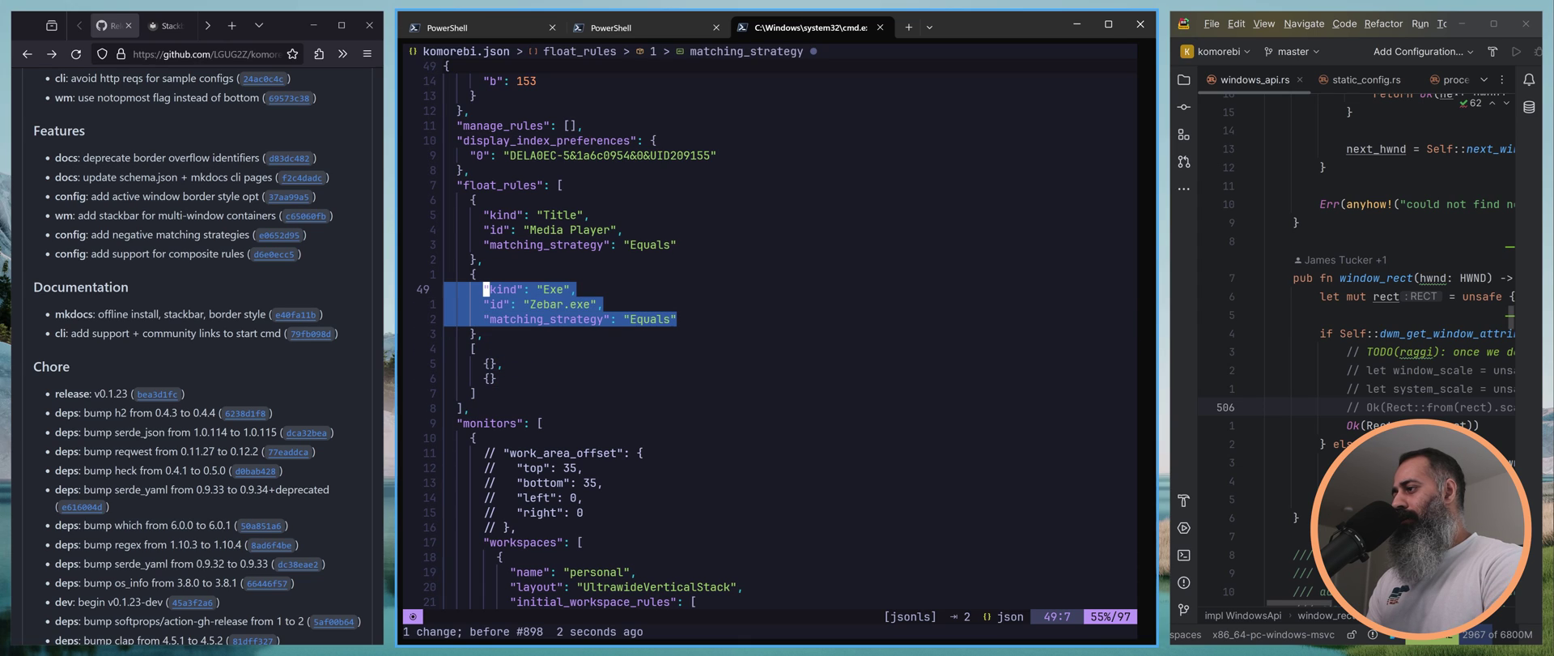
{"action": "key", "text": "y"}
Expand the first empty object of the nested array and paste the copied rule lines into it.
{"action": "key", "text": "j"}
{"action": "key", "text": "j"}
{"action": "key", "text": "j"}
{"action": "key", "text": "j"}
{"action": "key", "text": "j"}
{"action": "key", "text": "l"}
{"action": "key", "text": "a"}
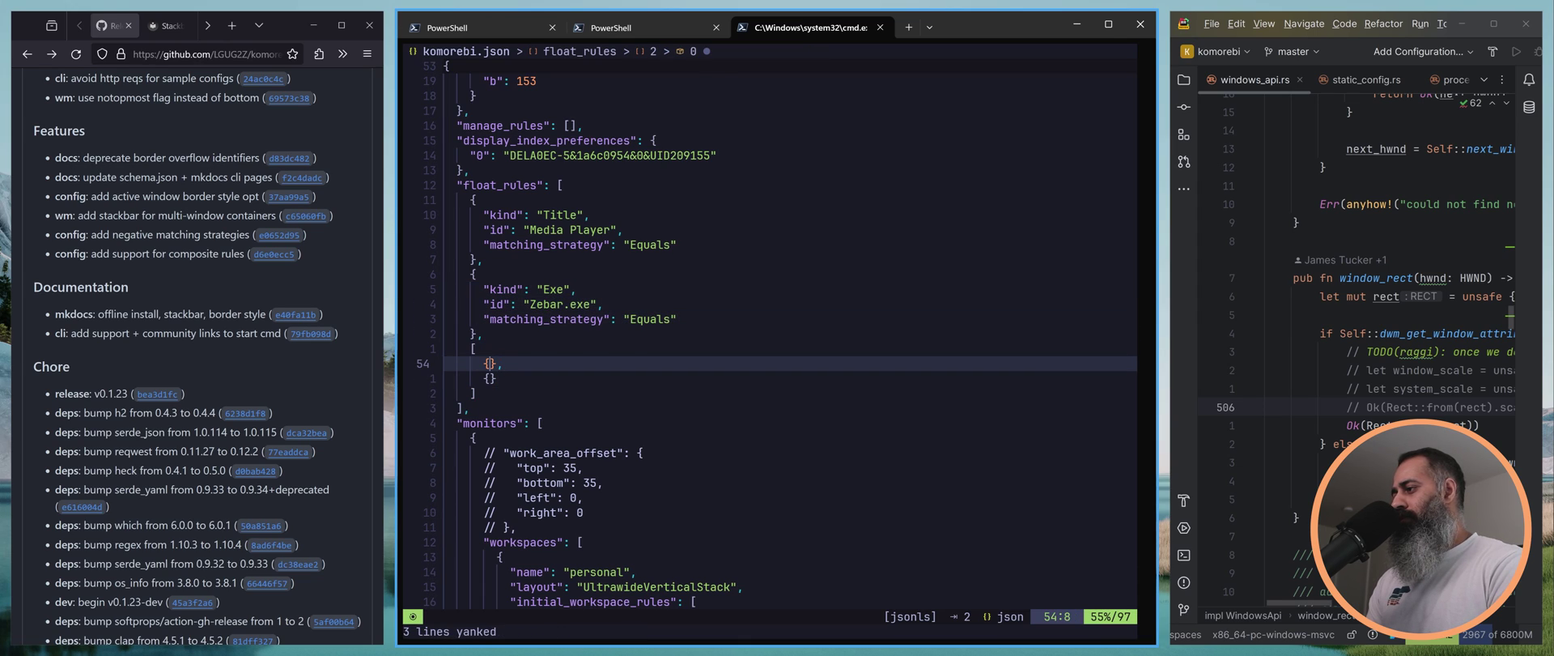
{"action": "key", "text": "Return"}
{"action": "key", "text": "Escape"}
{"action": "key", "text": "shift+p"}
Indent the three pasted rule lines one level and delete the leftover blank line below them.
{"action": "key", "text": "shift+v"}
{"action": "key", "text": "j"}
{"action": "key", "text": "j"}
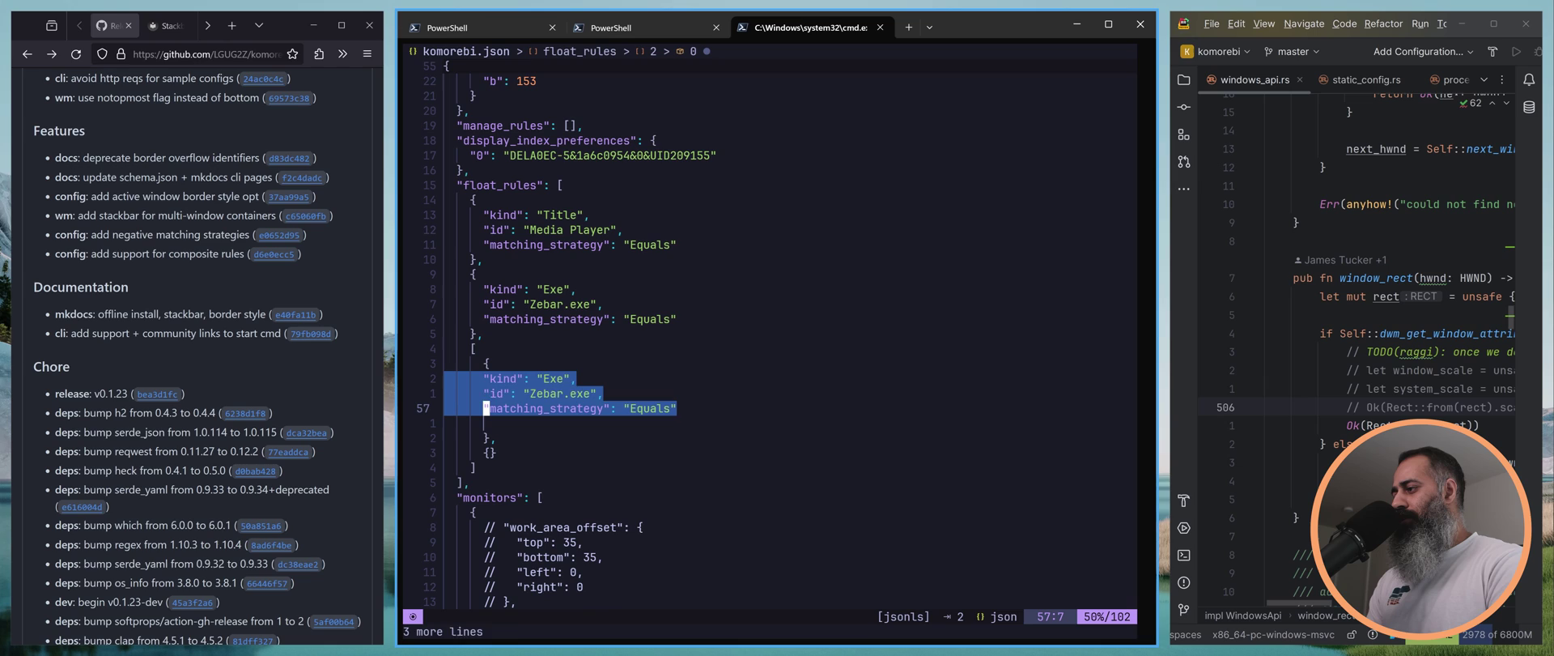
{"action": "key", "text": "greater"}
{"action": "key", "text": "j"}
{"action": "key", "text": "j"}
{"action": "key", "text": "j"}
{"action": "key", "text": "d"}
{"action": "key", "text": "d"}
Expand the second empty object of the nested array over several lines.
{"action": "key", "text": "j"}
{"action": "key", "text": "A"}
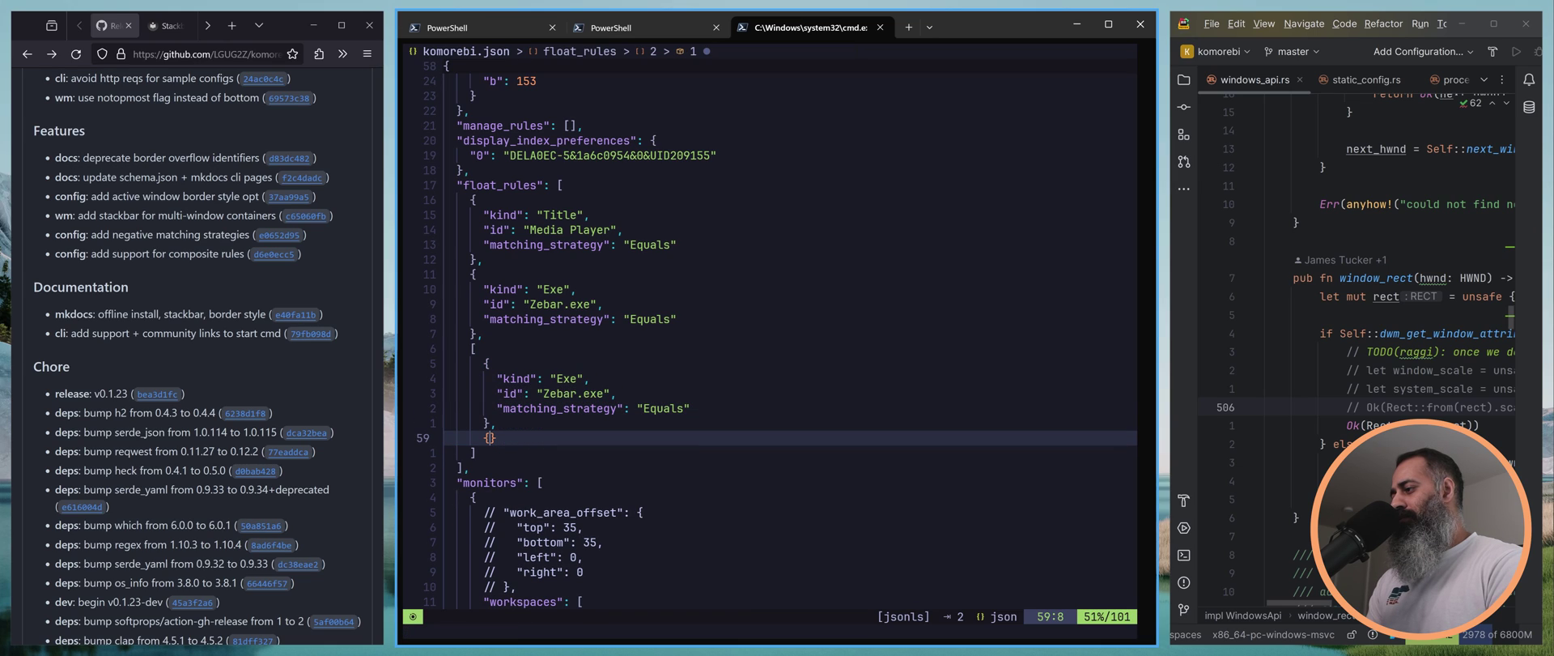
{"action": "key", "text": "Return"}
{"action": "key", "text": "Escape"}
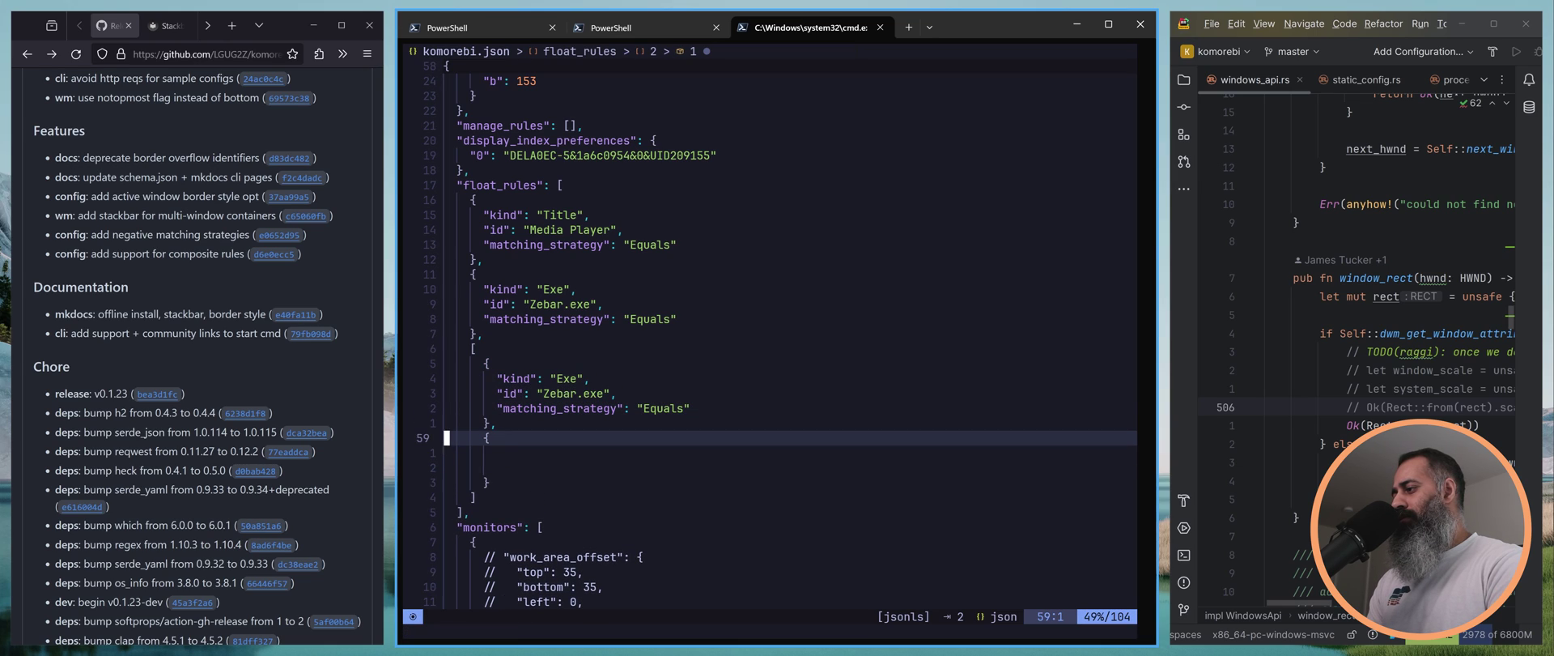
Copy the three indented rule lines from the first object of the nested array.
{"action": "key", "text": "k"}
{"action": "key", "text": "k"}
{"action": "key", "text": "k"}
{"action": "key", "text": "k"}
{"action": "key", "text": "k"}
{"action": "key", "text": "shift+v"}
{"action": "key", "text": "j"}
{"action": "key", "text": "j"}
{"action": "key", "text": "y"}
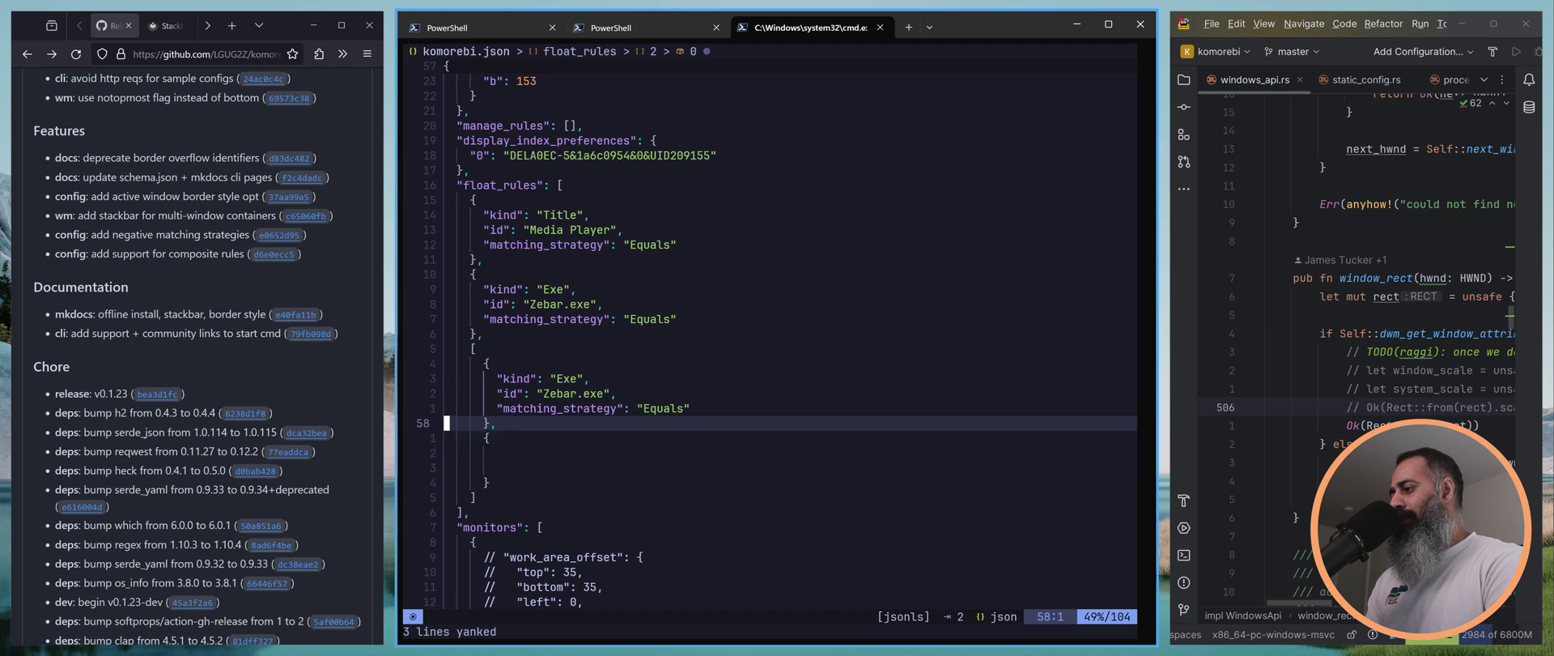
Replace the blank content of the second nested object with the copied rule lines.
{"action": "key", "text": "j"}
{"action": "key", "text": "j"}
{"action": "key", "text": "shift+v"}
{"action": "key", "text": "j"}
{"action": "key", "text": "p"}
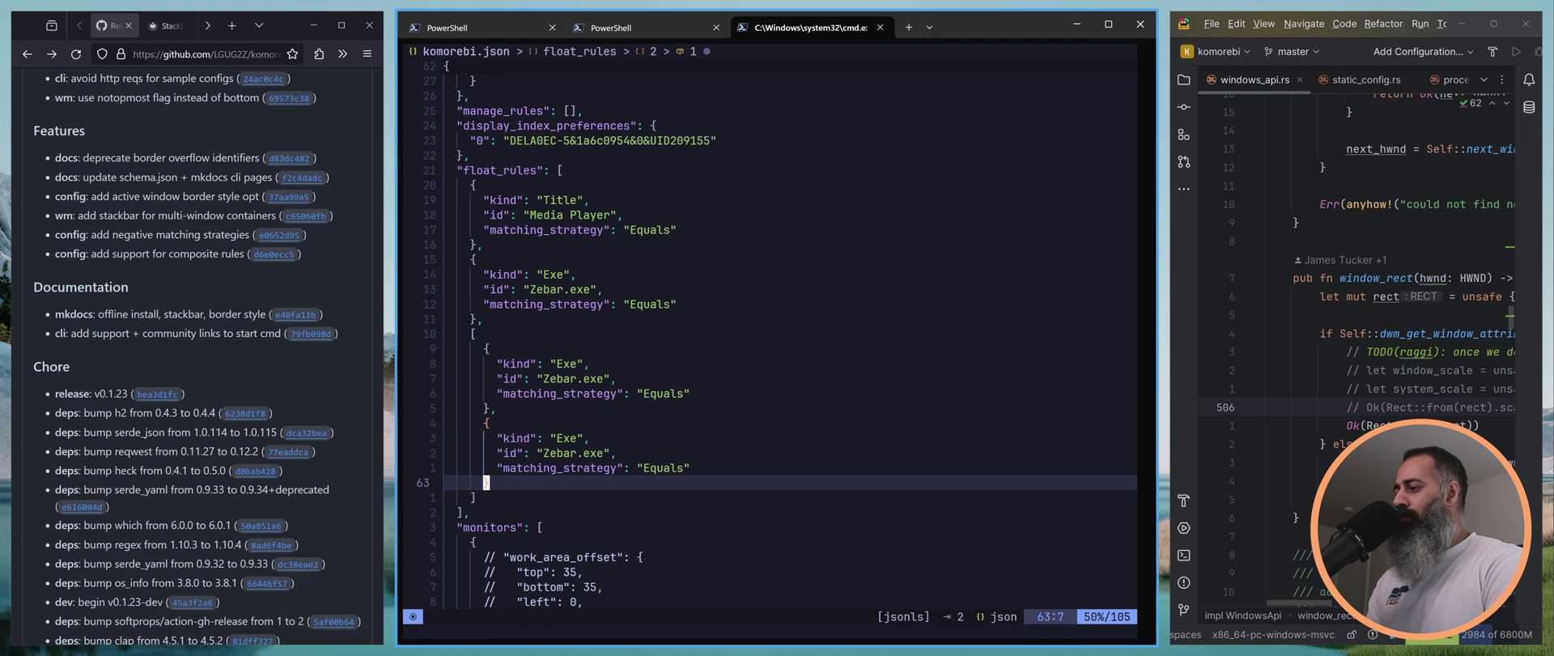
Examine the nested array in float_rules and its two rule objects against the surrounding configuration.
{"action": "scroll", "coordinate": [620, 307], "scroll_direction": "down", "scroll_amount": 6}
{"action": "scroll", "coordinate": [621, 307], "scroll_direction": "up", "scroll_amount": 5}
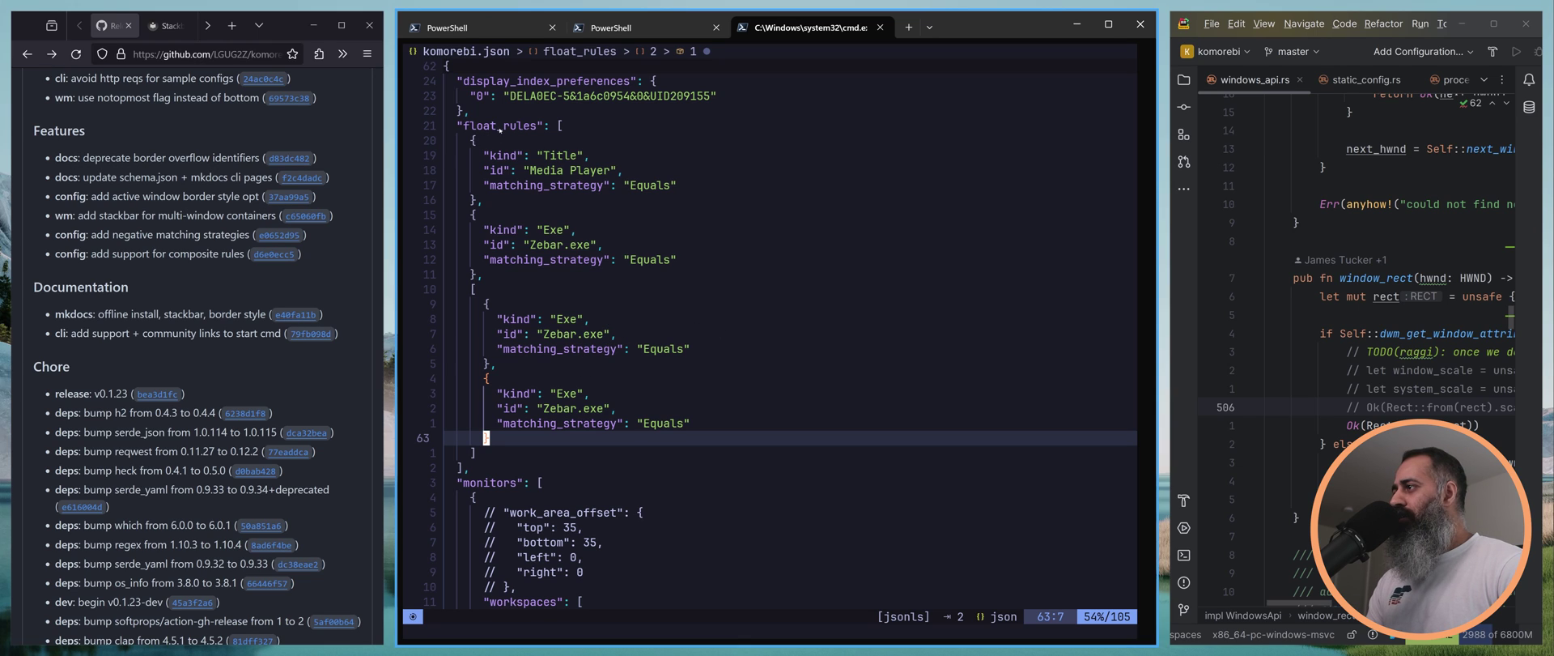
{"action": "scroll", "coordinate": [526, 142], "scroll_direction": "up", "scroll_amount": 2}
{"action": "scroll", "coordinate": [591, 299], "scroll_direction": "down", "scroll_amount": 9}
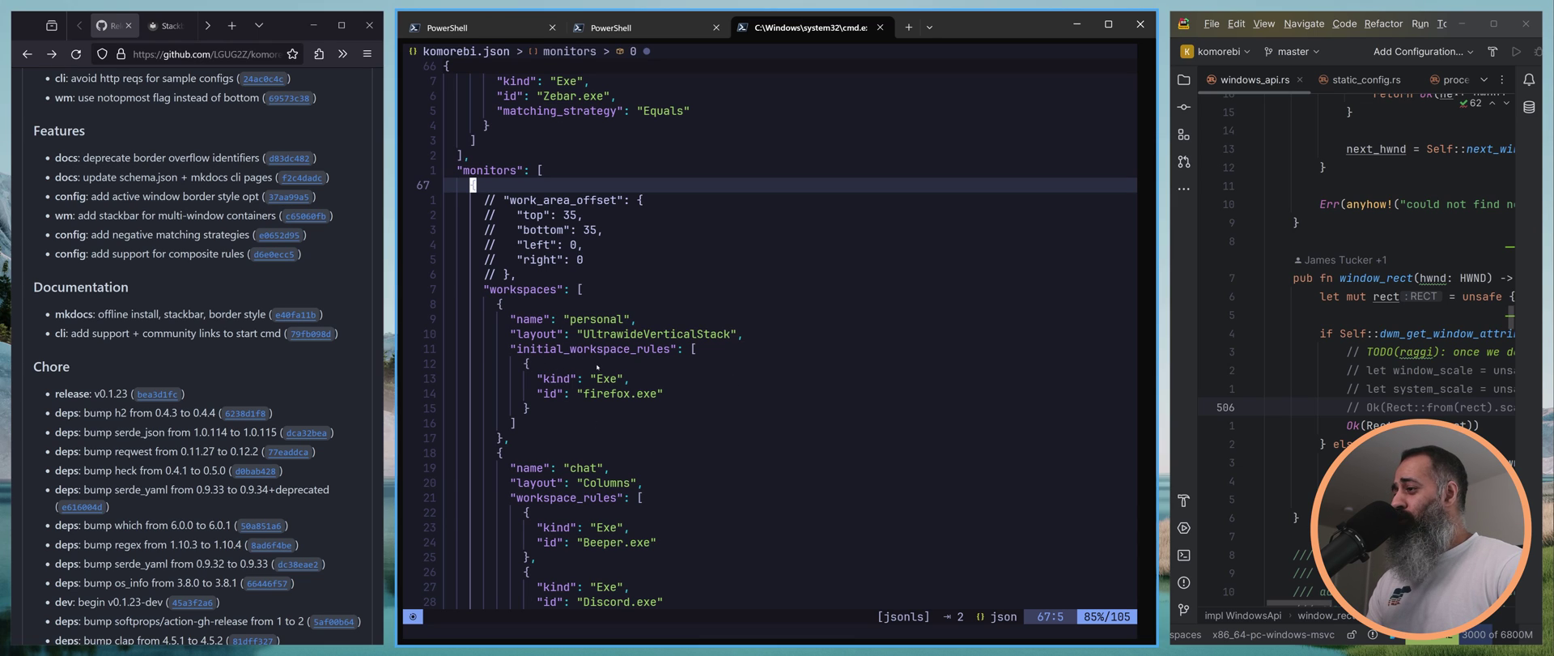
{"action": "scroll", "coordinate": [597, 366], "scroll_direction": "up", "scroll_amount": 7}
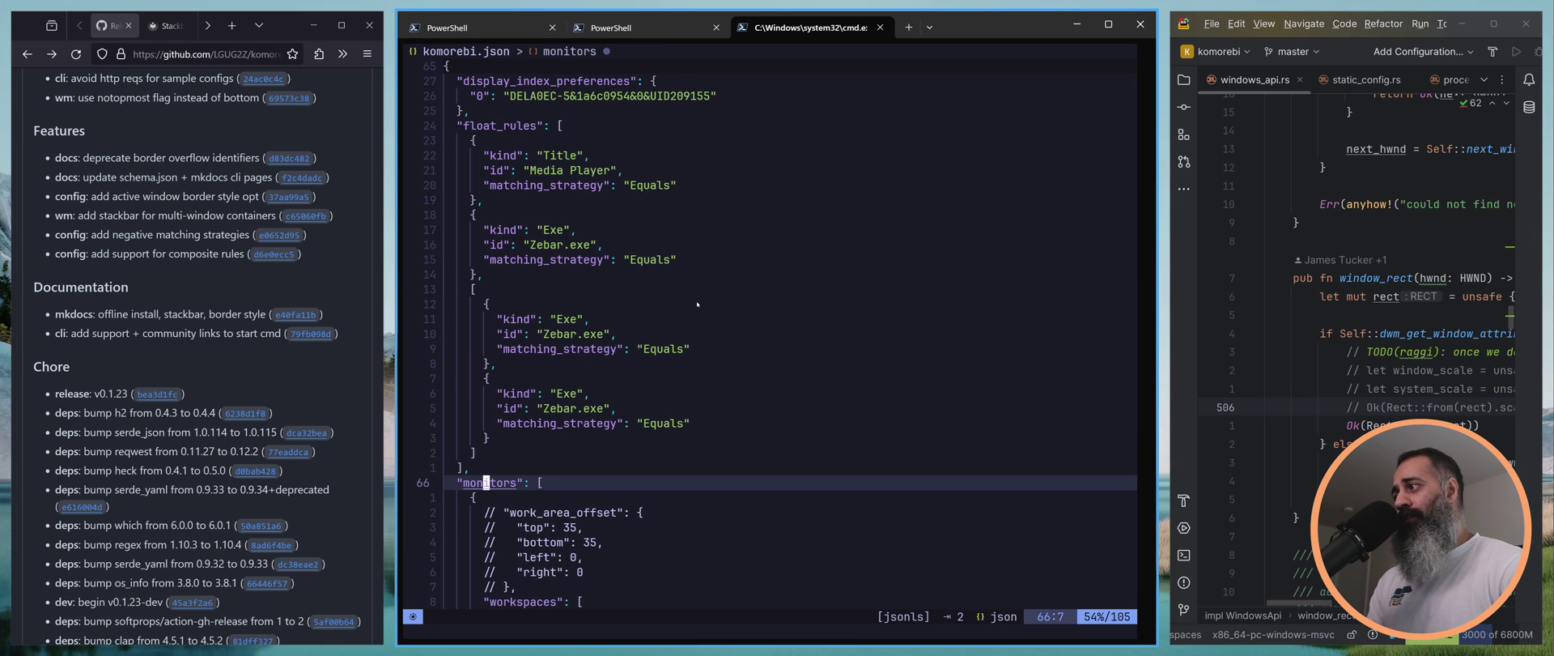
{"action": "left_click", "coordinate": [517, 293]}
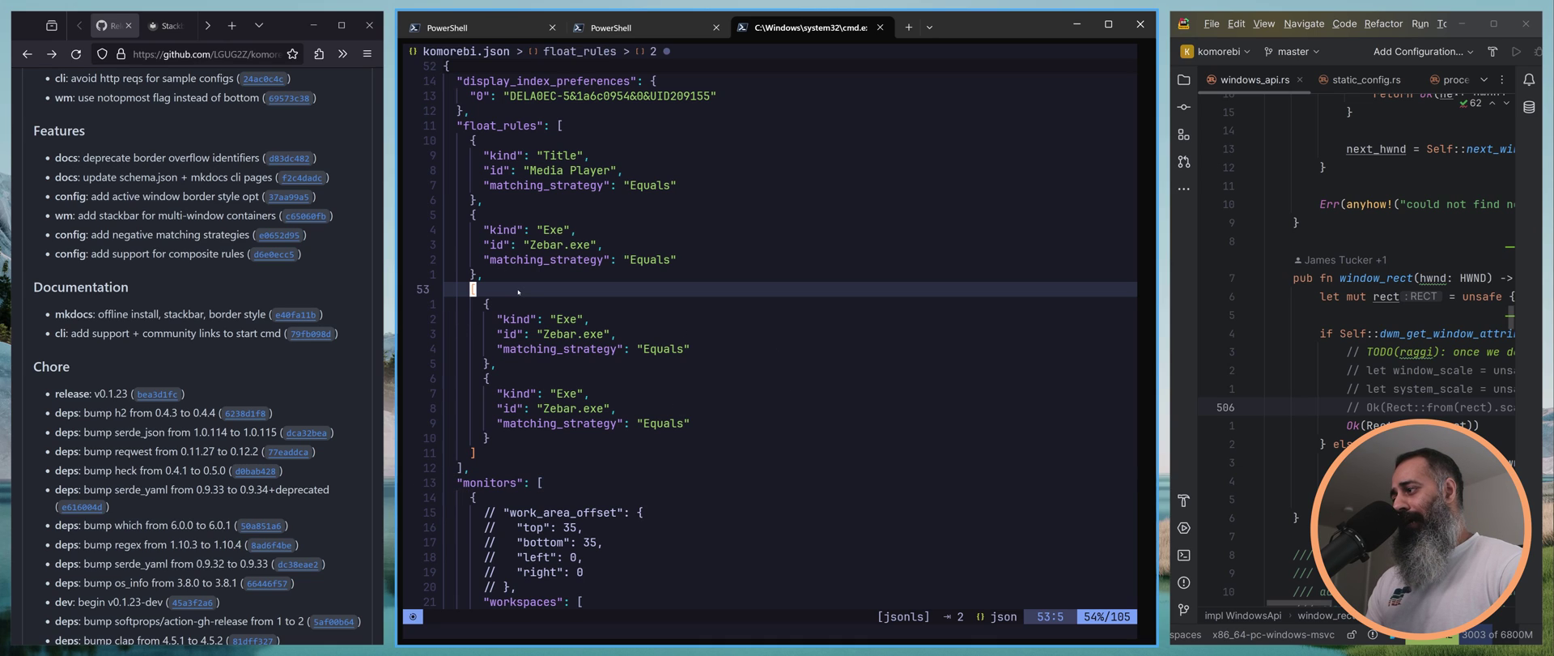
{"action": "left_click", "coordinate": [560, 322]}
{"action": "left_click", "coordinate": [573, 348]}
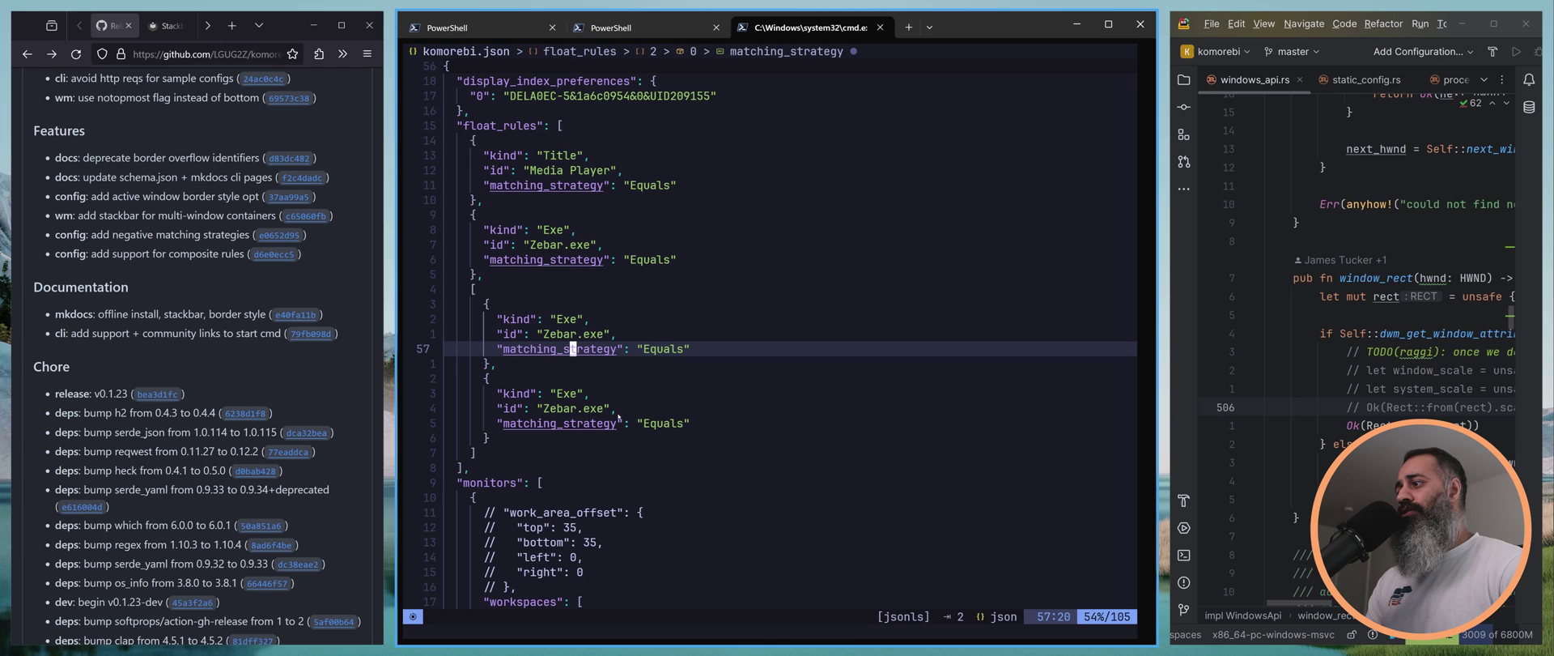
Set the id of the first rule in the nested array to "edge.exe".
{"action": "key", "text": "k"}
{"action": "key", "text": "k"}
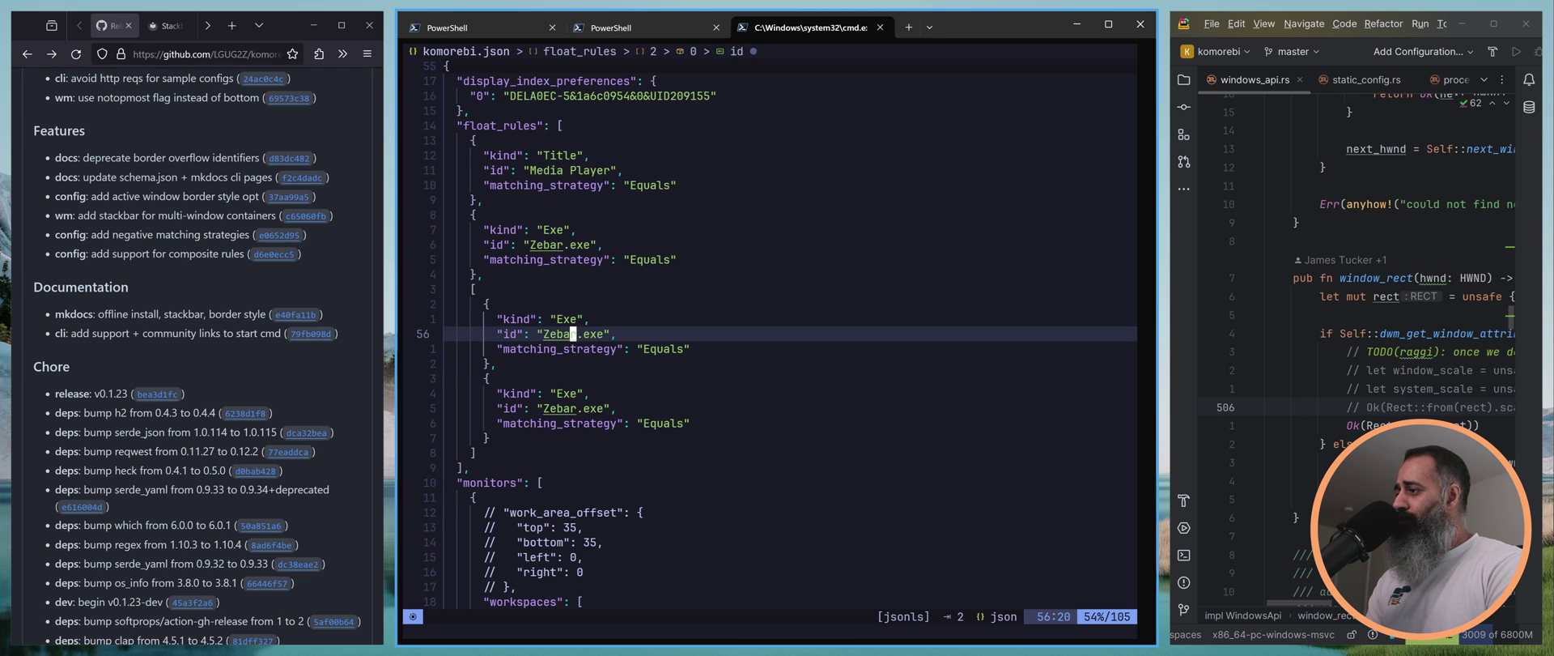
{"action": "key", "text": "j"}
{"action": "key", "text": "j"}
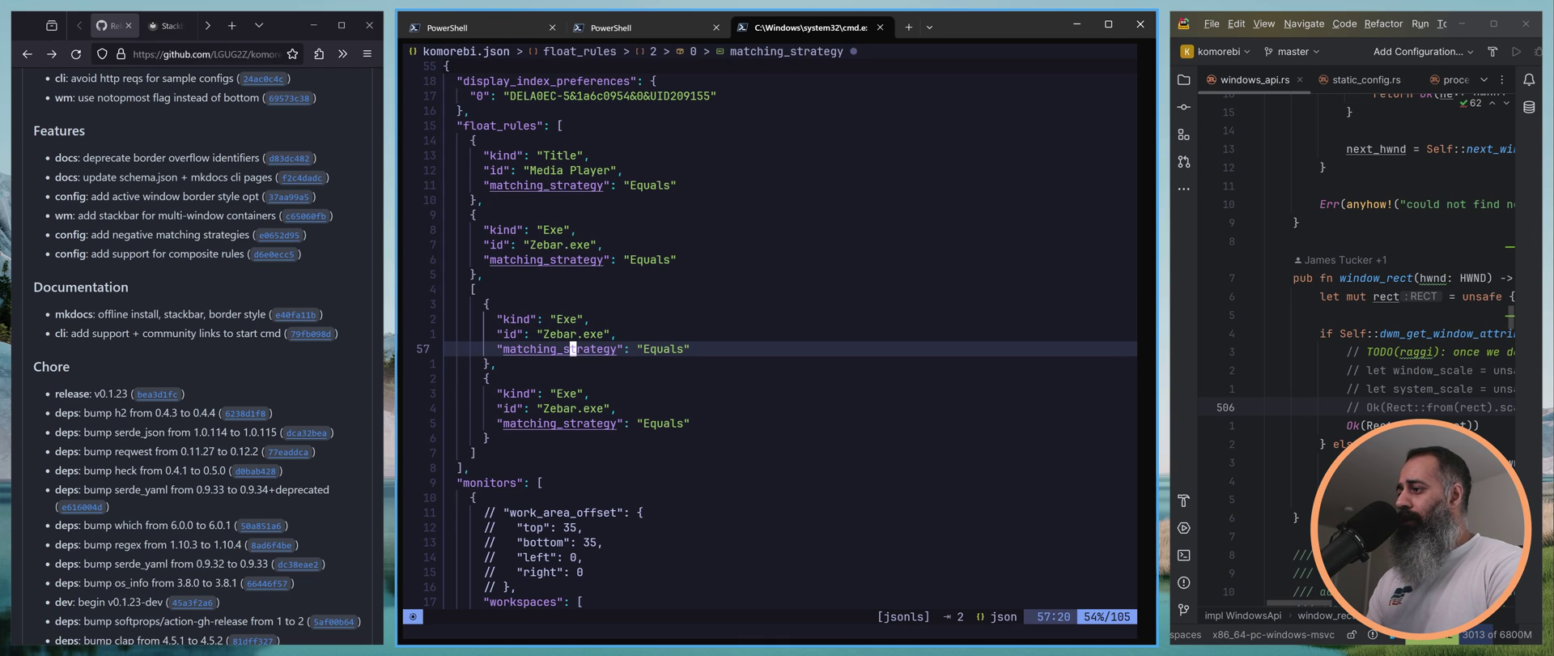
{"action": "type", "text": "kmiw"}
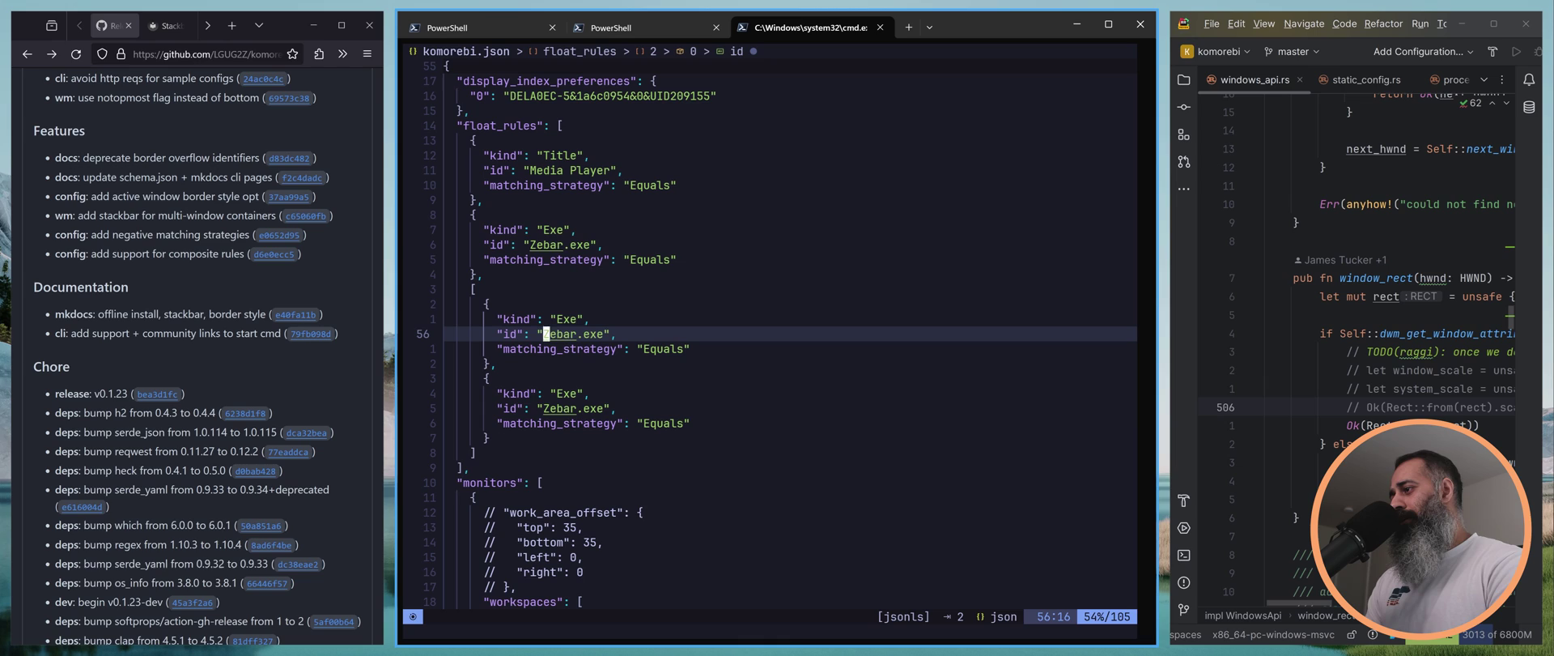
{"action": "type", "text": "cedge"}
{"action": "key", "text": "Escape"}
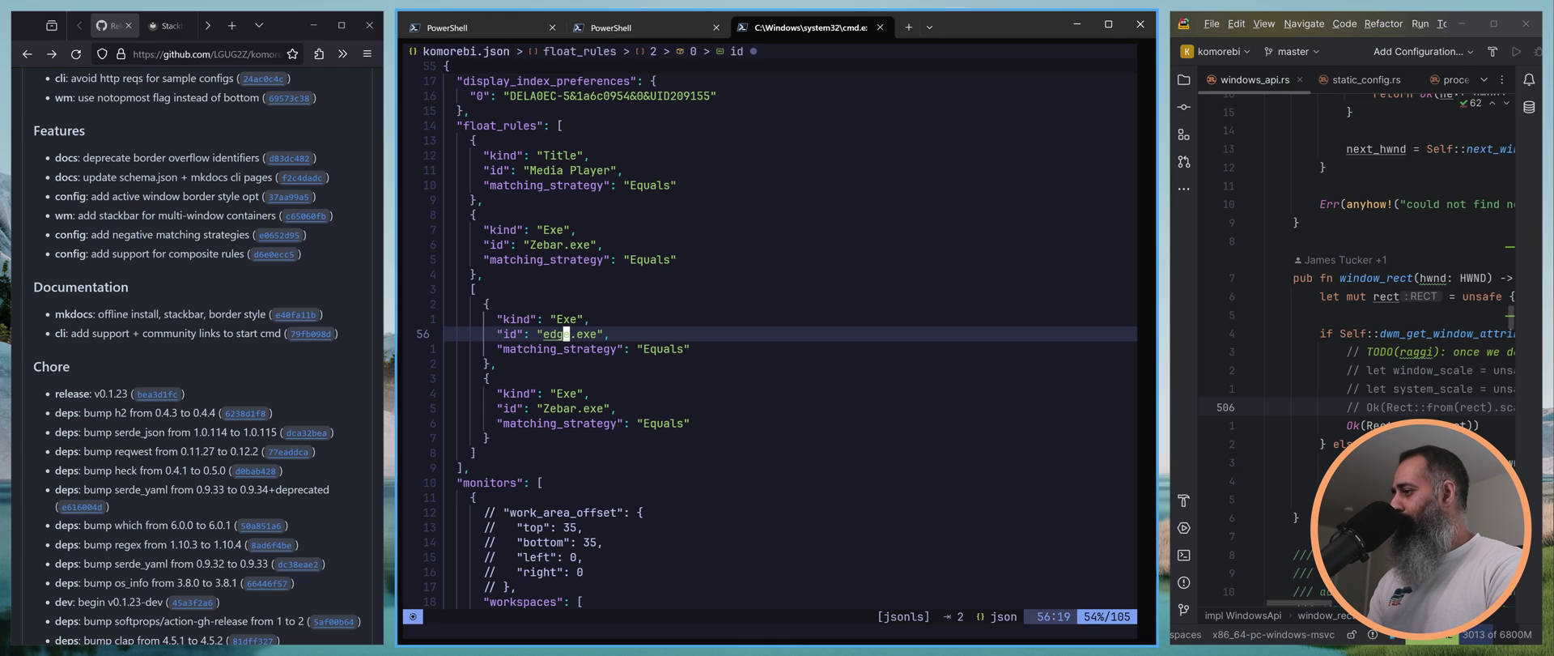
Set the kind of the second rule in the nested array to "Title".
{"action": "key", "text": "k"}
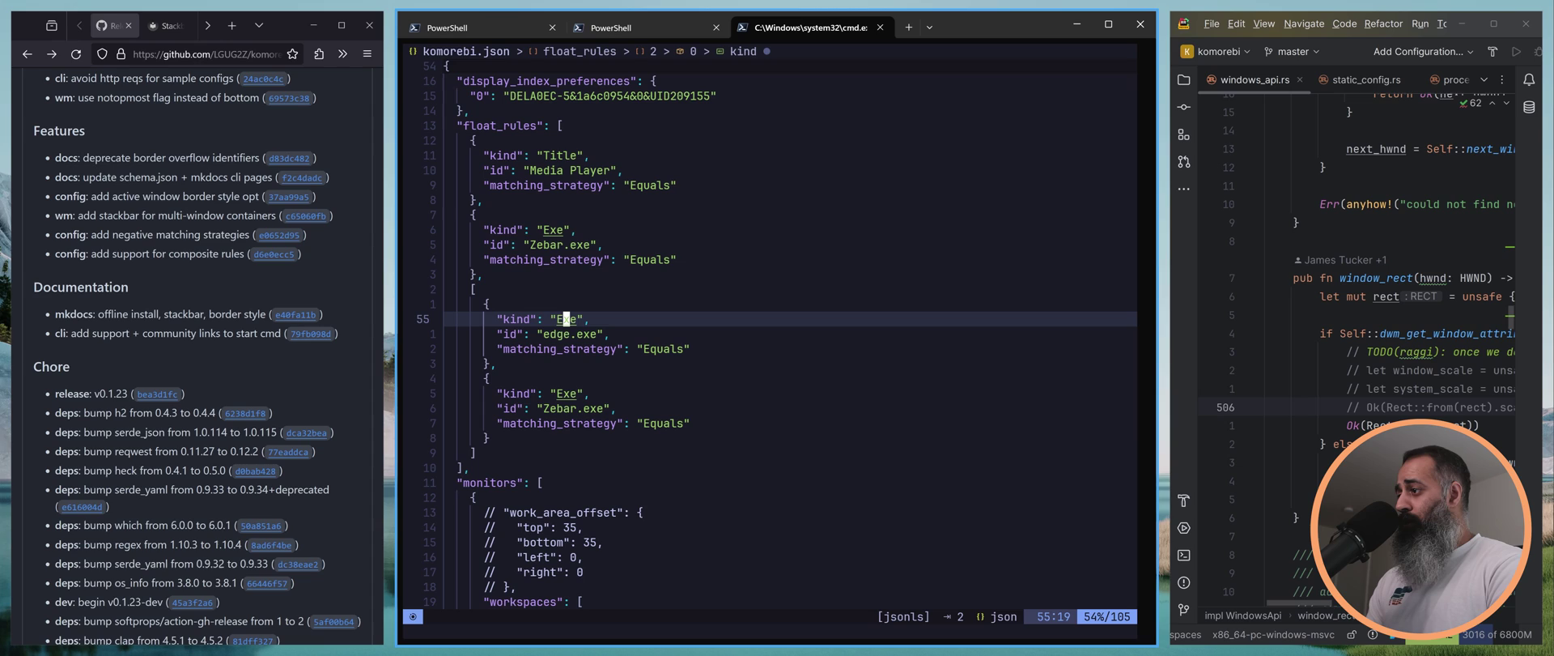
{"action": "key", "text": "k"}
{"action": "key", "text": "j"}
{"action": "key", "text": "j"}
{"action": "key", "text": "j"}
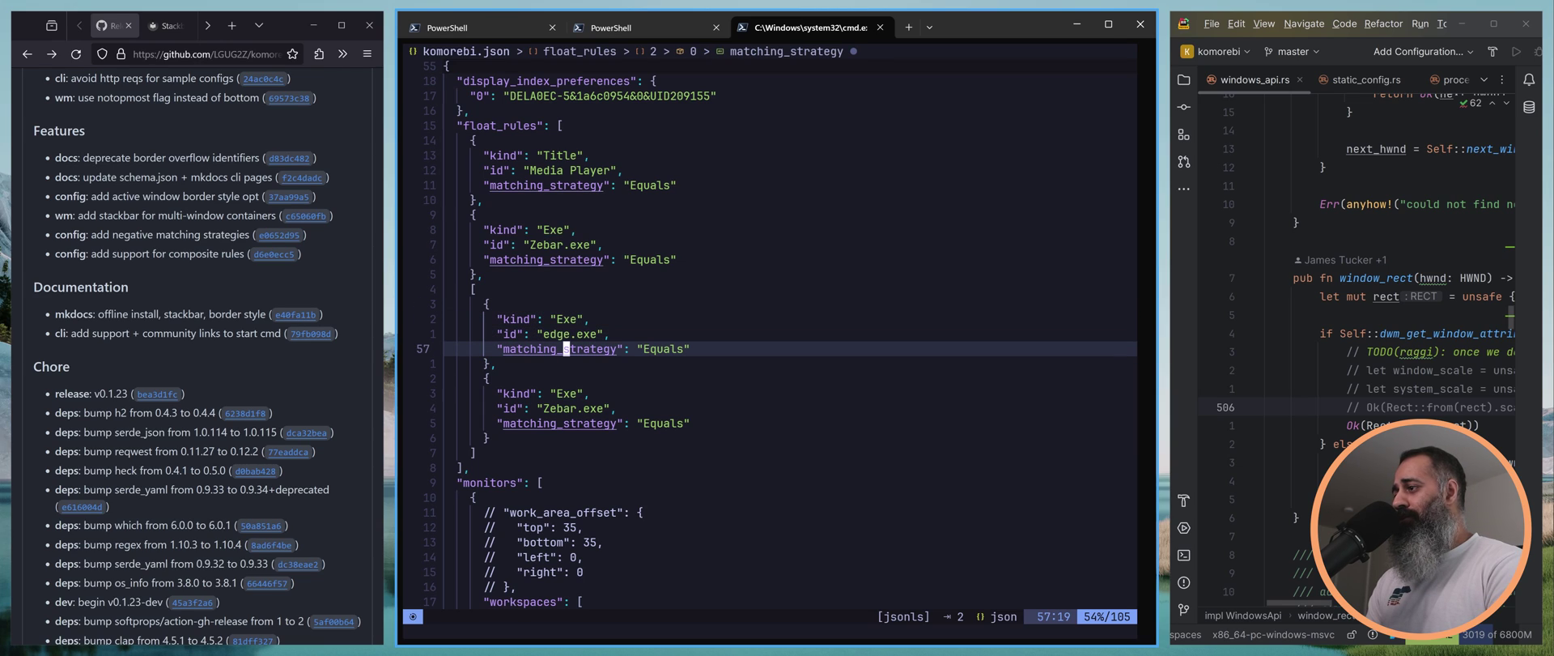
{"action": "key", "text": "j"}
{"action": "key", "text": "j"}
{"action": "key", "text": "j"}
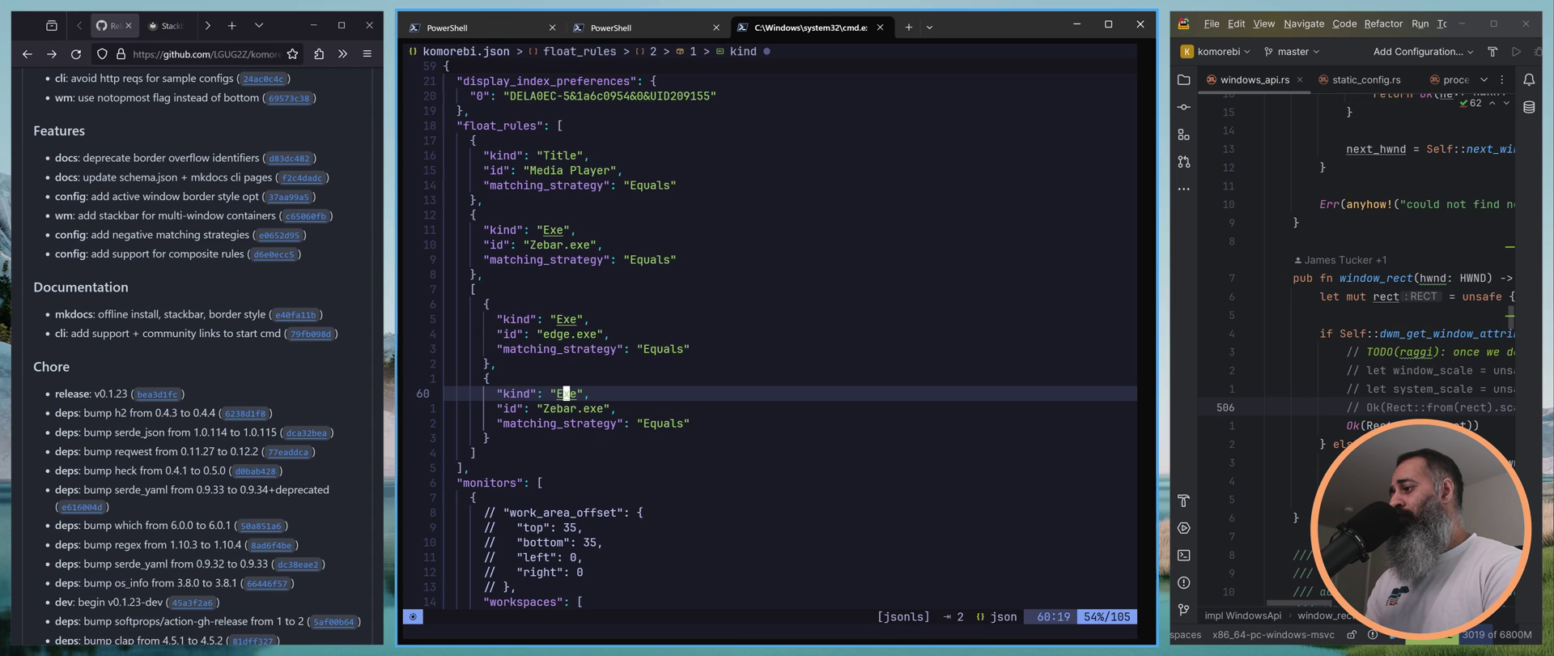
{"action": "type", "text": "ciwTitle"}
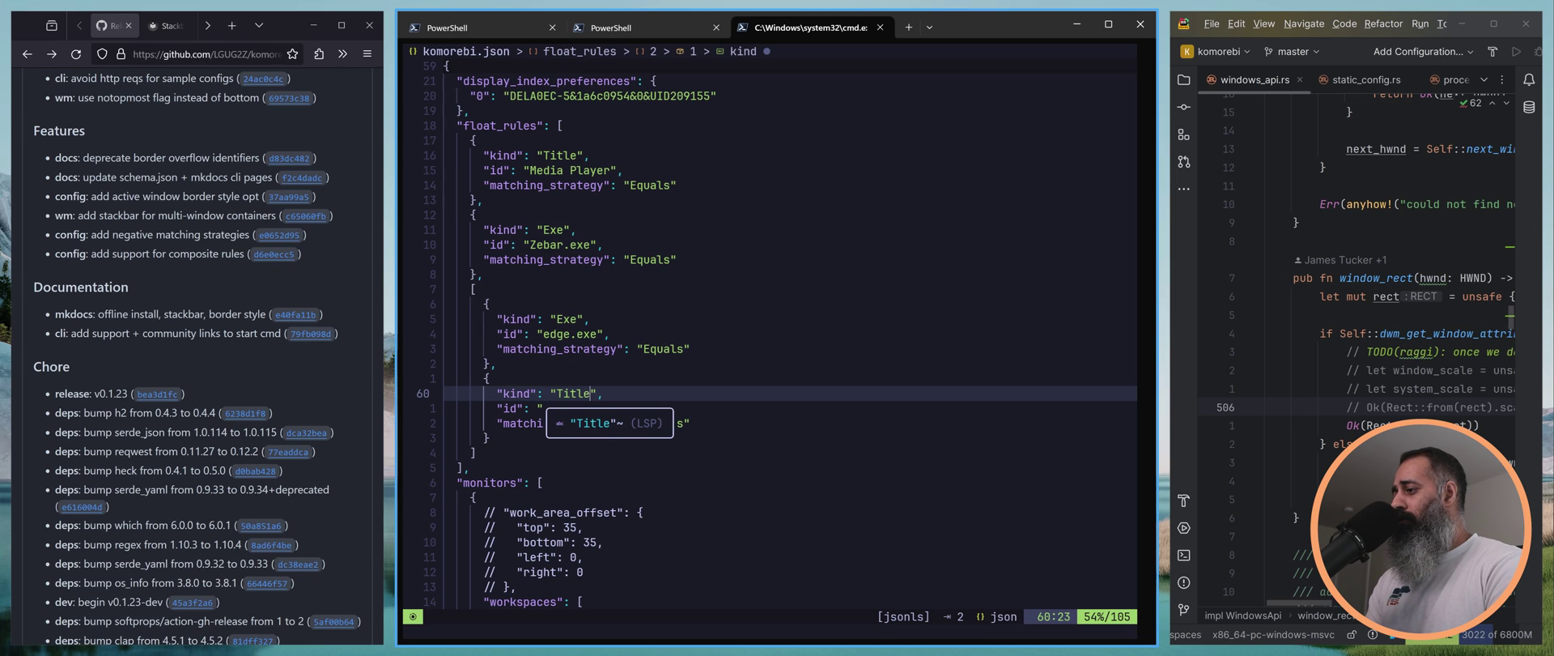
Set the id of the Title rule in the nested array to "Slack -".
{"action": "key", "text": "Escape"}
{"action": "key", "text": "j"}
{"action": "key", "text": "c"}
{"action": "key", "text": "i"}
{"action": "key", "text": "quotedbl"}
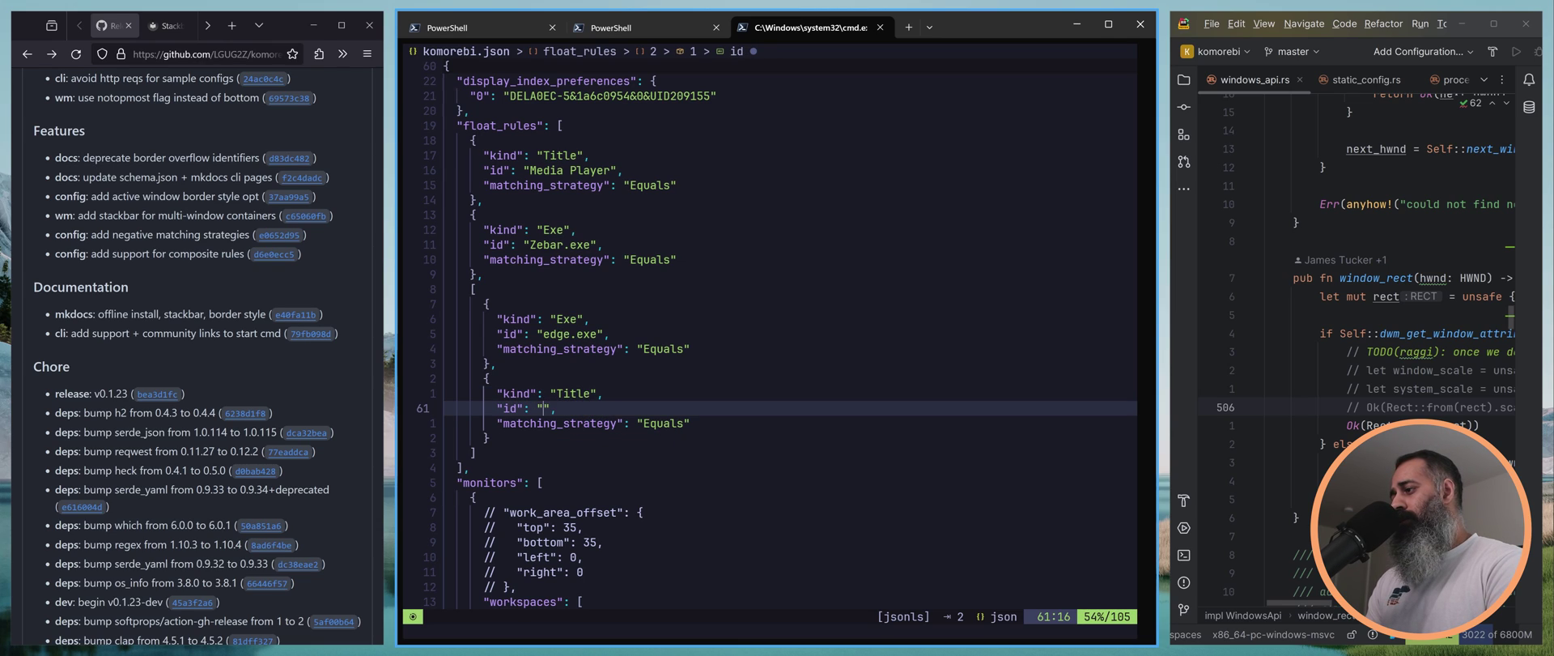
{"action": "type", "text": "Slack -"}
{"action": "key", "text": "Escape"}
Set the matching_strategy of the "Slack -" rule to "StartsWith".
{"action": "key", "text": "j"}
{"action": "key", "text": "w"}
{"action": "key", "text": "w"}
{"action": "key", "text": "w"}
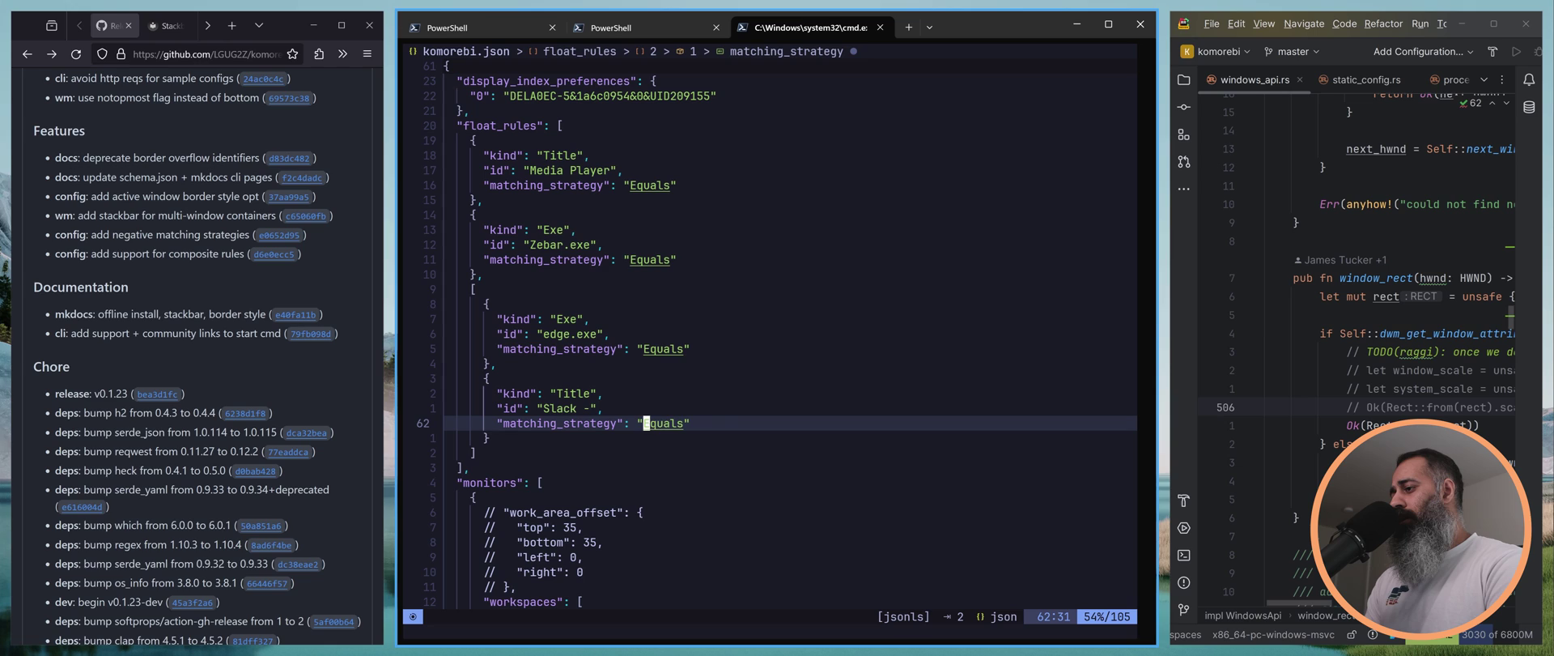
{"action": "type", "text": "ciwStart"}
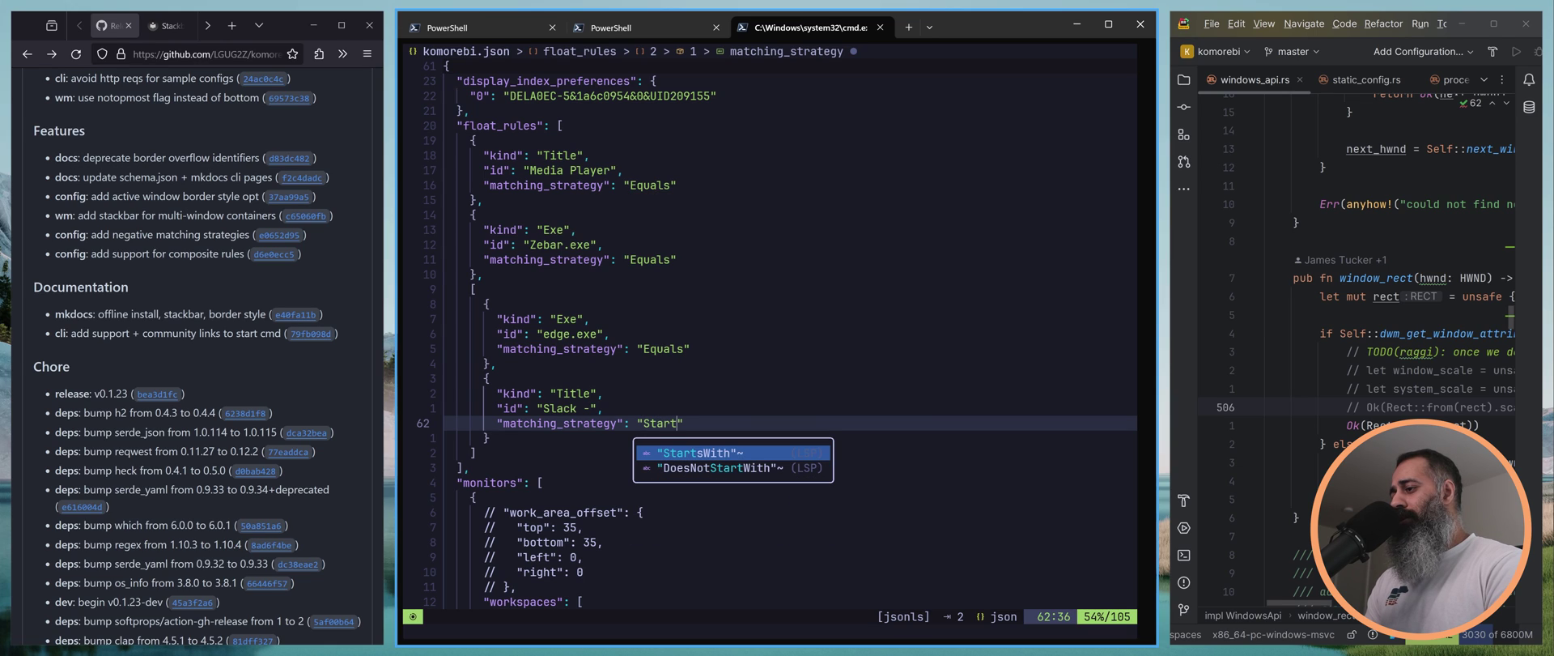
{"action": "key", "text": "Return"}
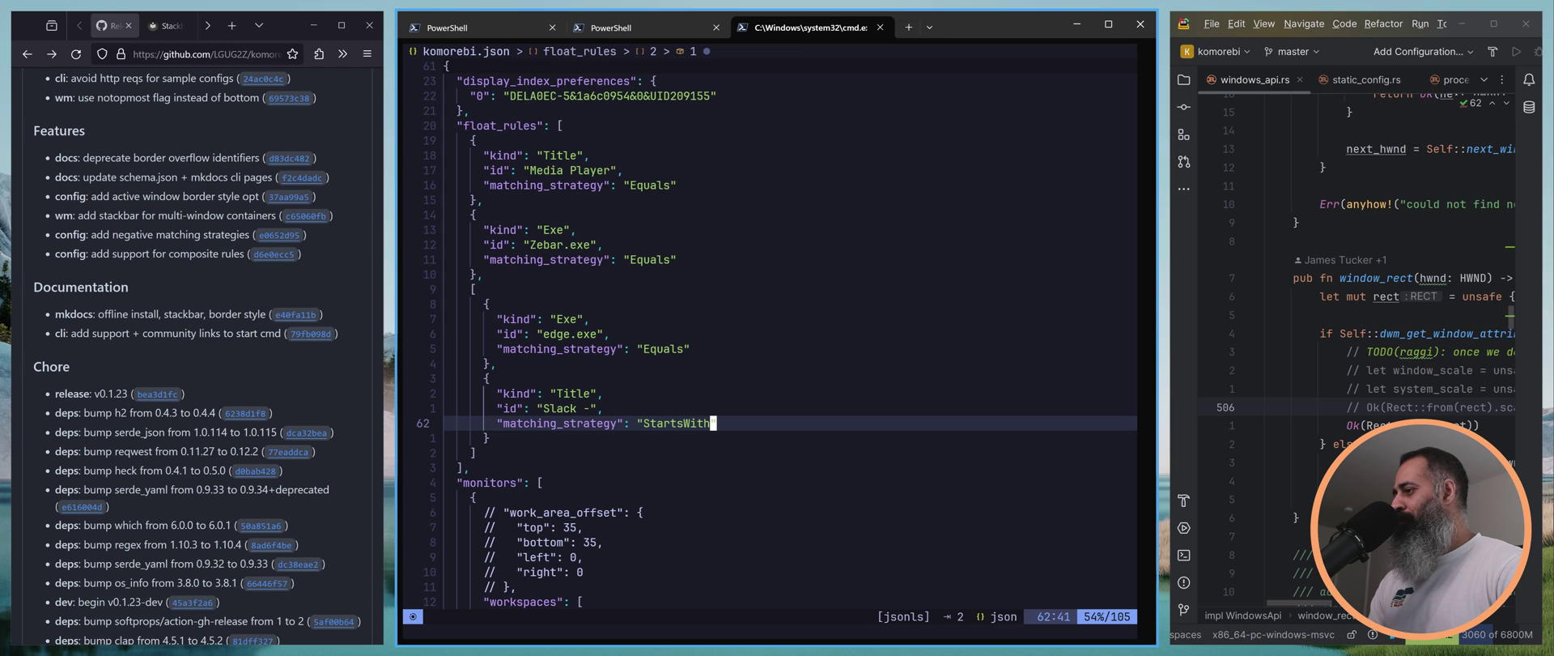
Replace the "Slack -" rule's matching_strategy with "D" and look through the suggested negative strategies from DoesNotEqual to DoesNotStartWith.
{"action": "key", "text": "b"}
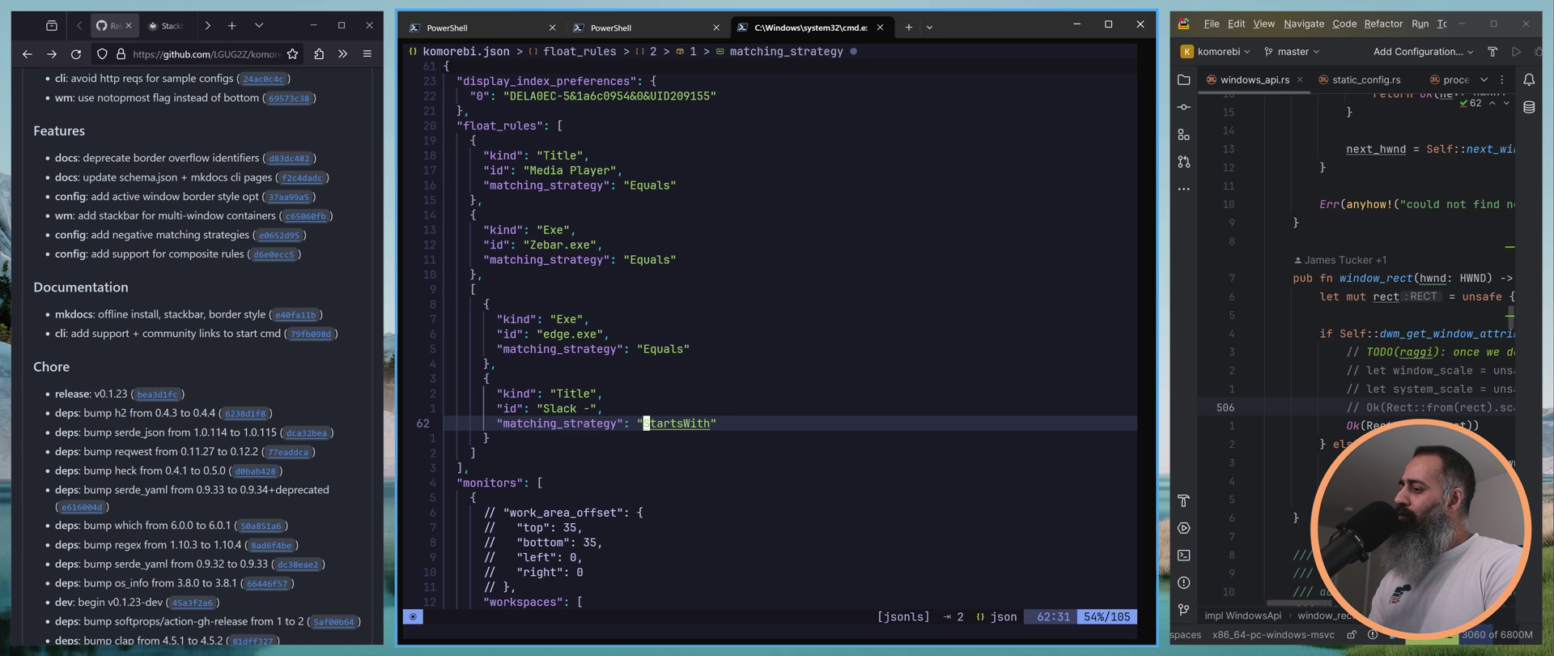
{"action": "type", "text": "c"}
{"action": "type", "text": "D"}
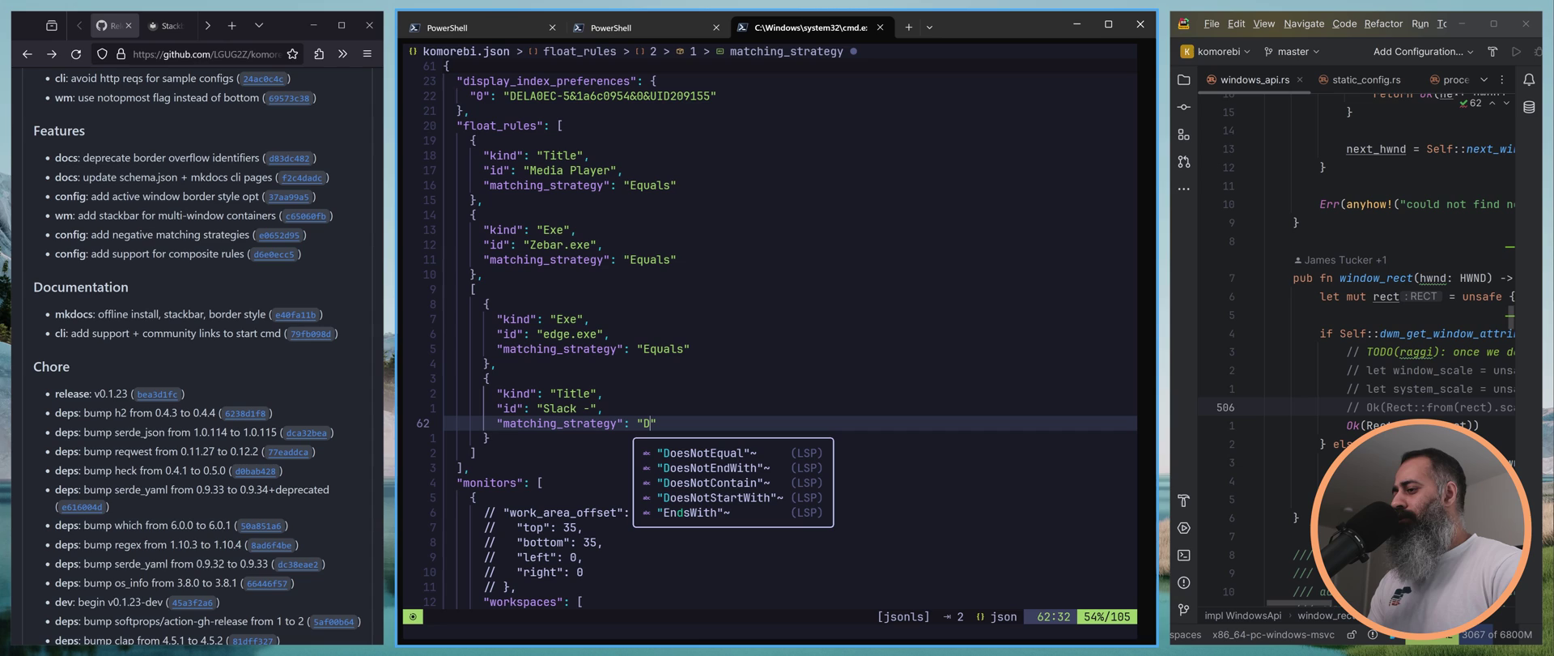
{"action": "key", "text": "Tab"}
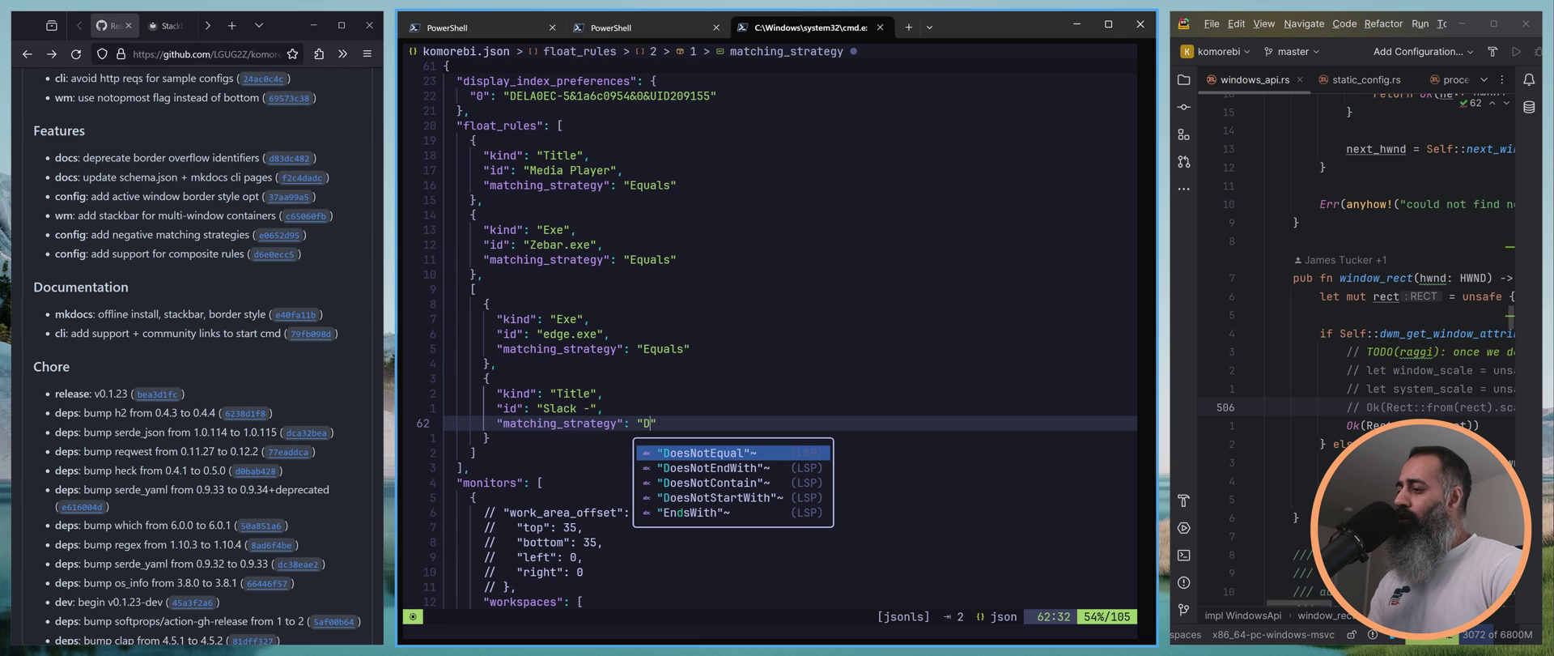
{"action": "key", "text": "Tab"}
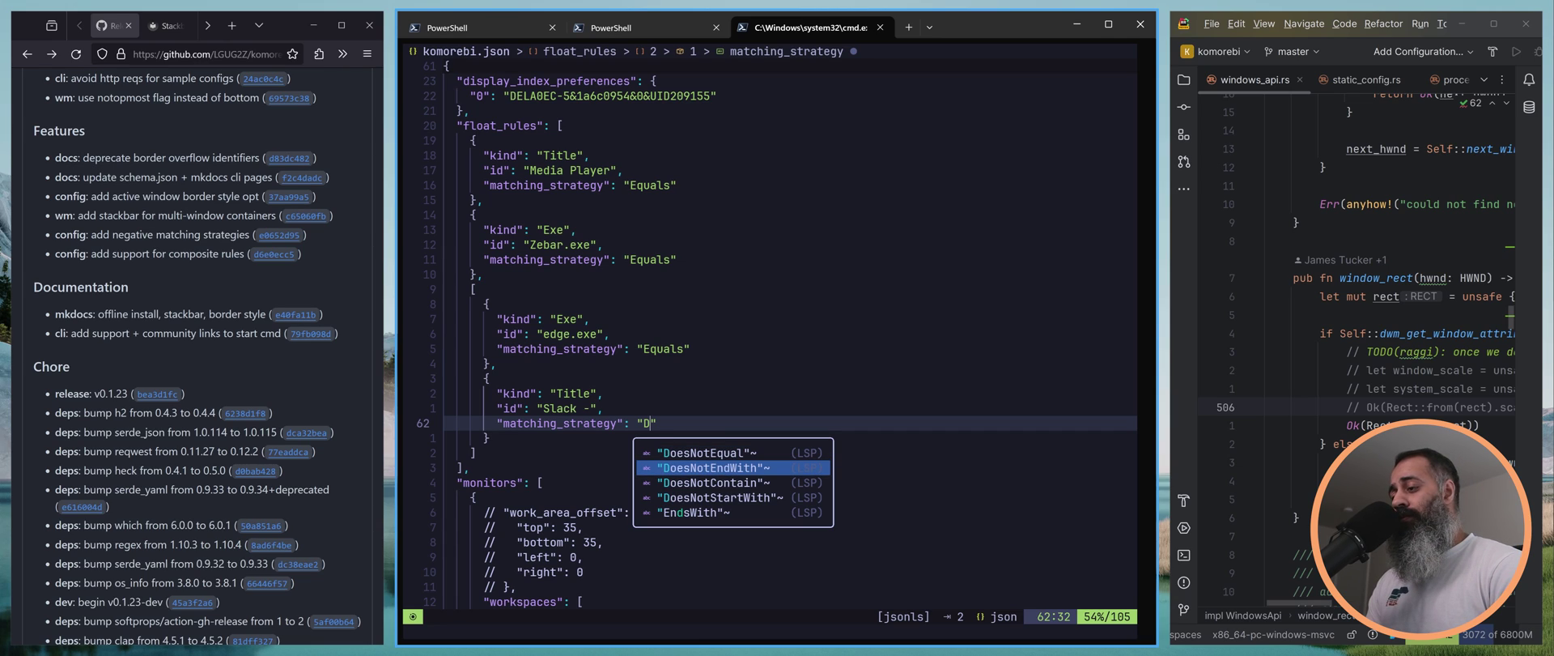
{"action": "key", "text": "Tab"}
{"action": "key", "text": "Tab"}
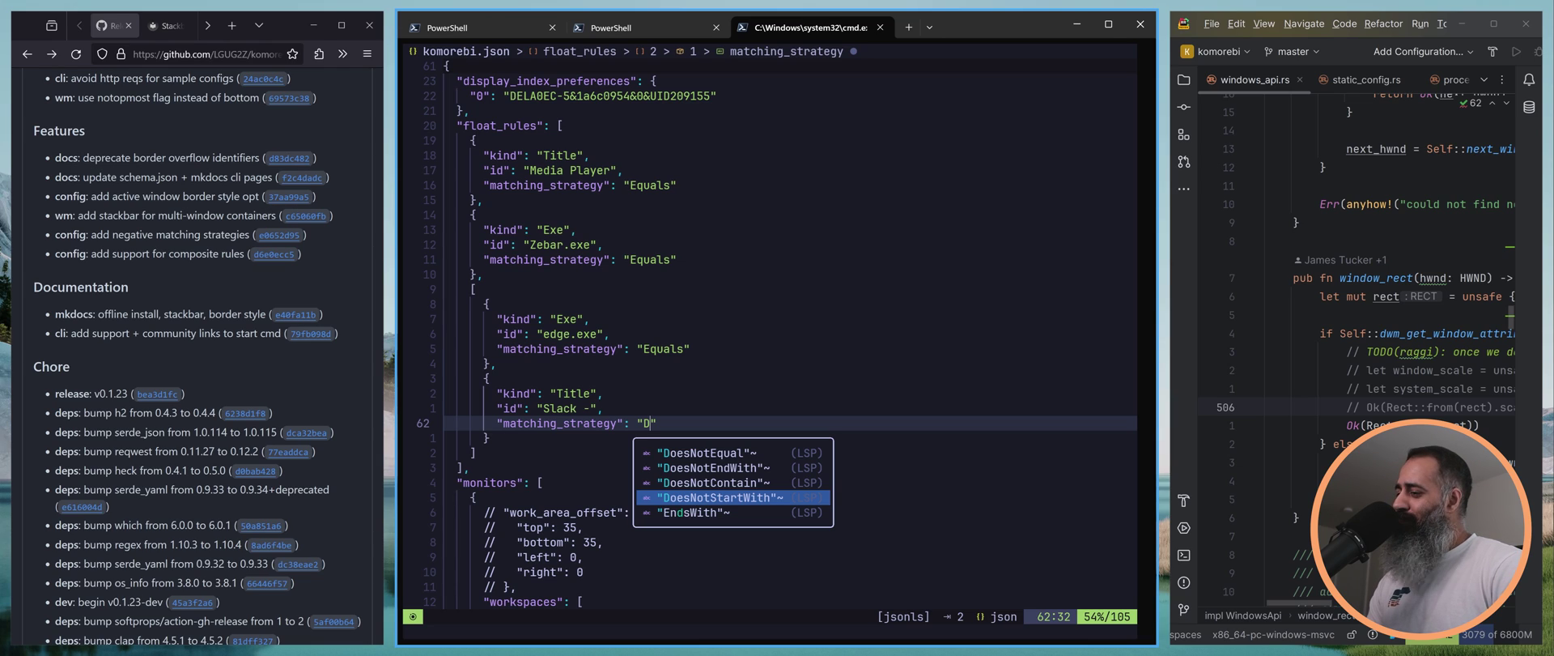
{"action": "key", "text": "Escape"}
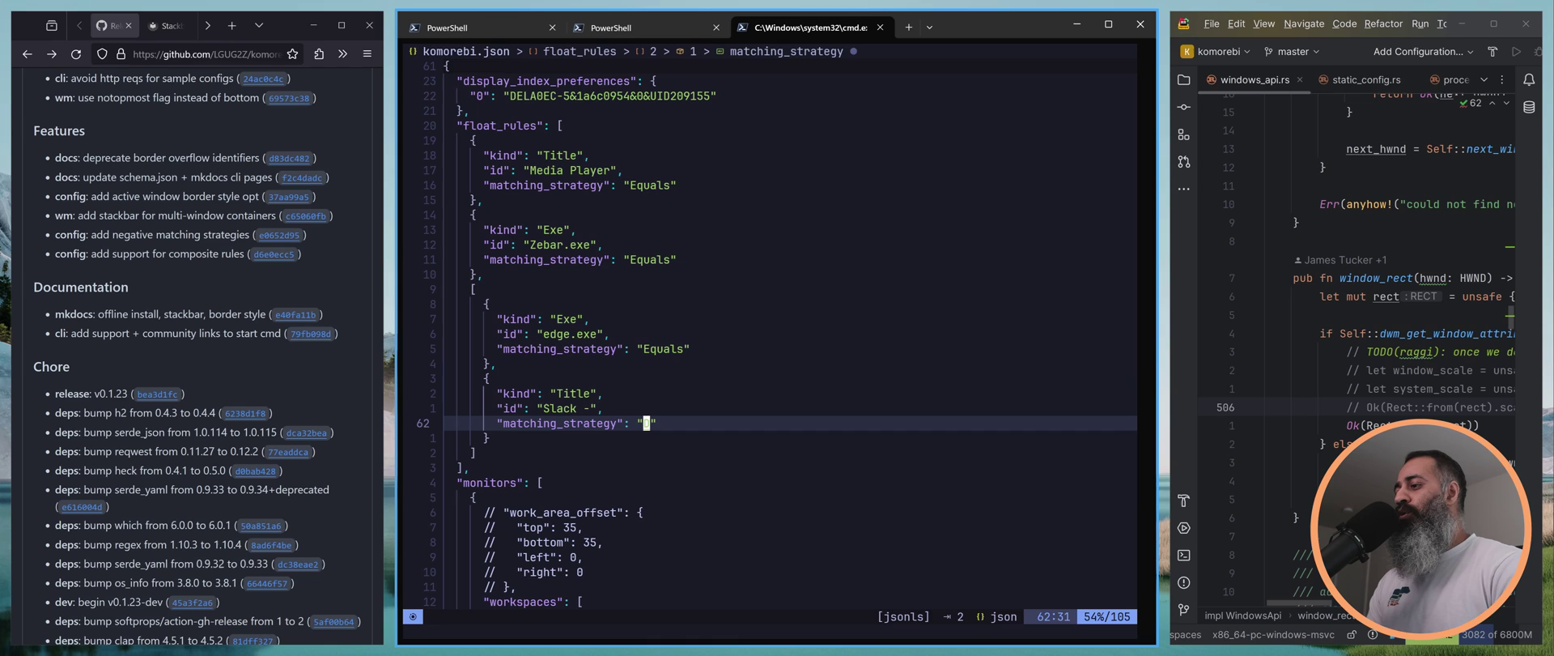
Undo the last strategy edit, and delete the nested edge.exe and Slack rule array from float_rules with its preceding comma, saving komorebi.json.
{"action": "key", "text": "u"}
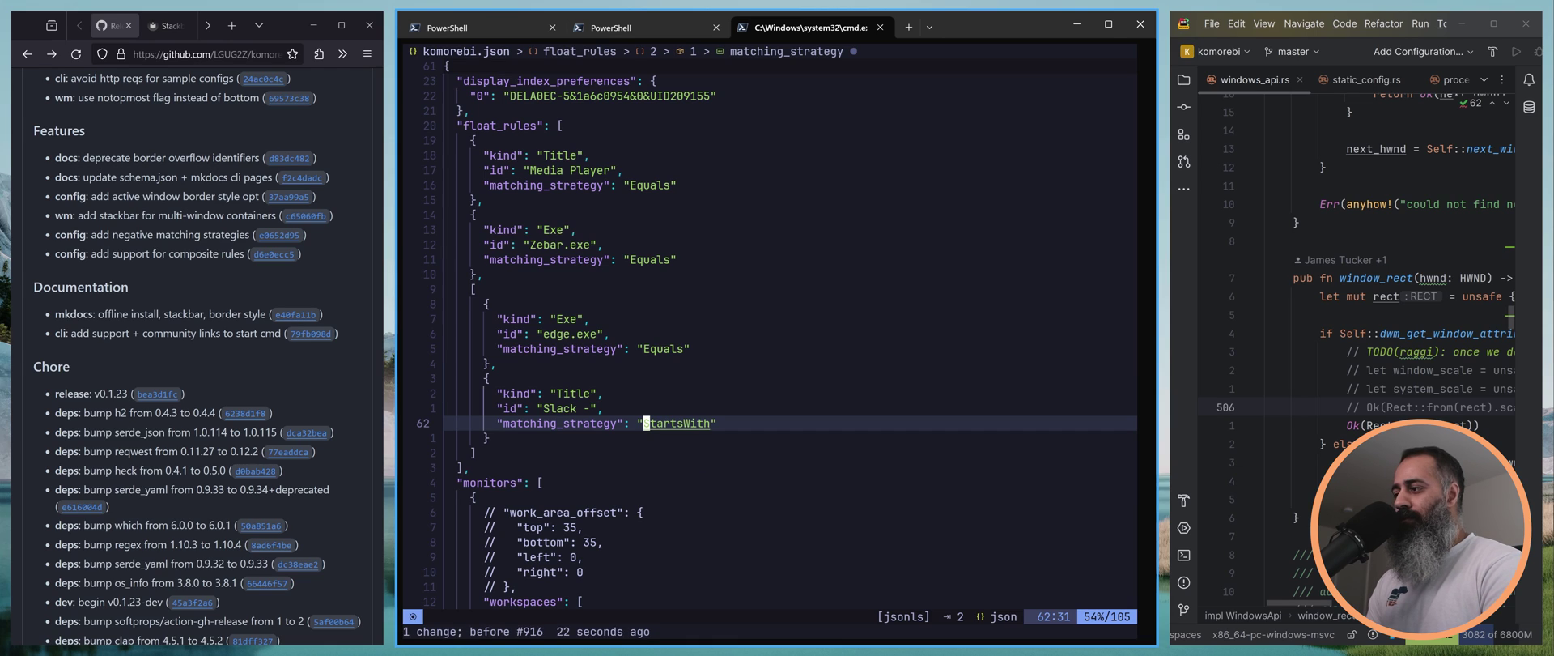
{"action": "key", "text": "j"}
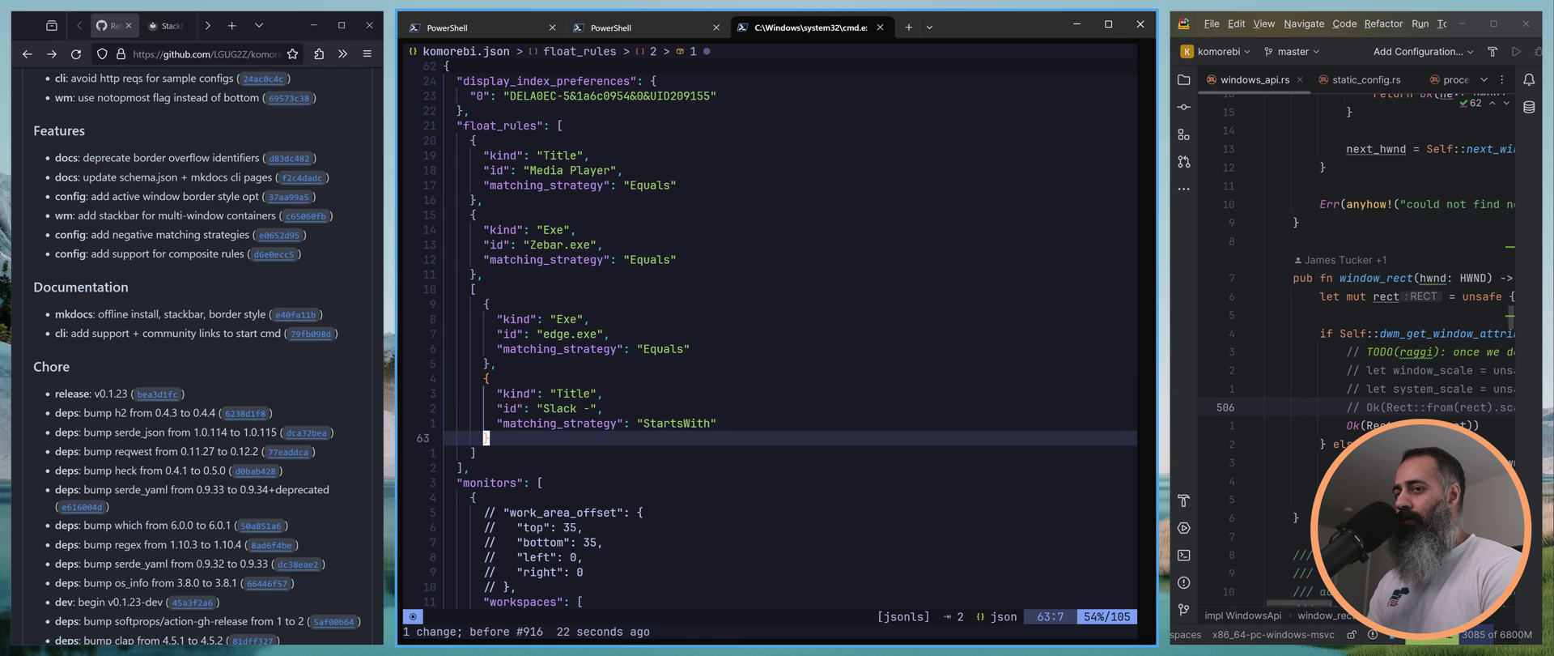
{"action": "key", "text": "j"}
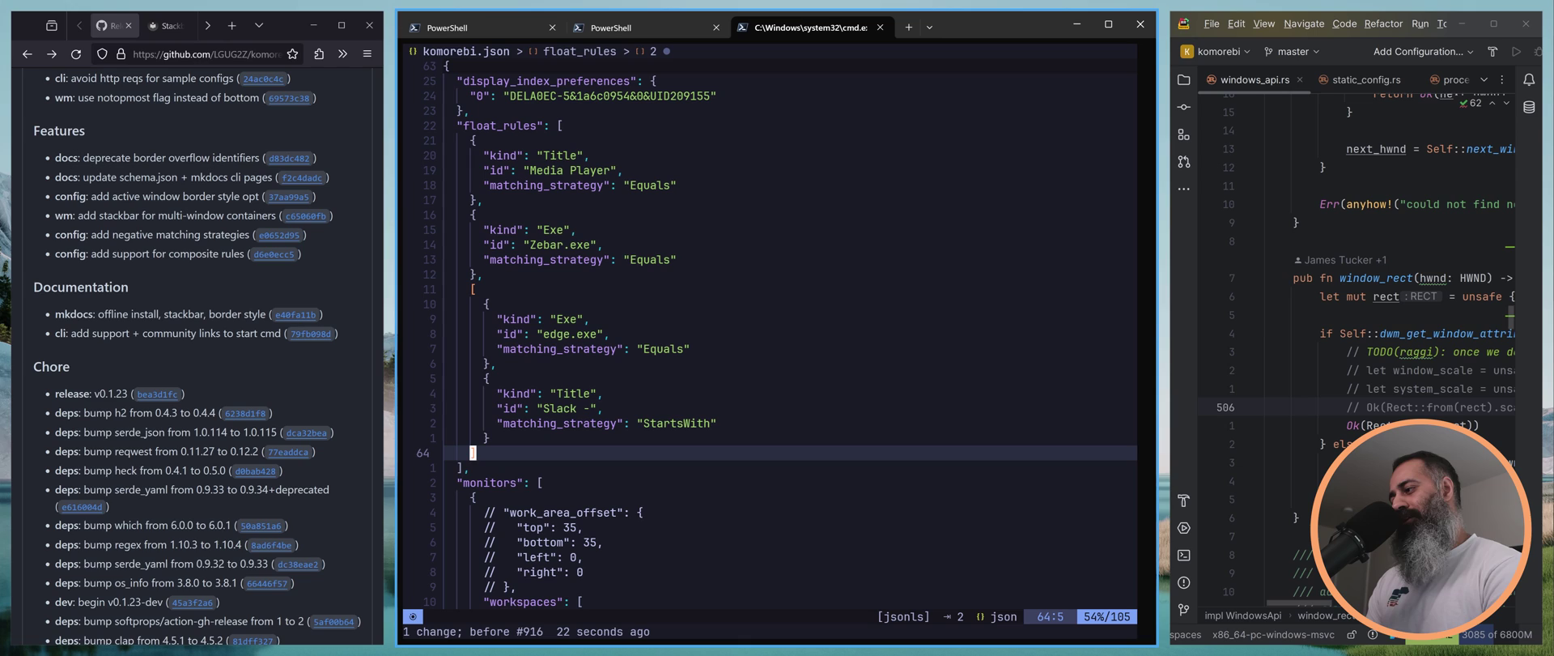
{"action": "key", "text": "v"}
{"action": "key", "text": "percent"}
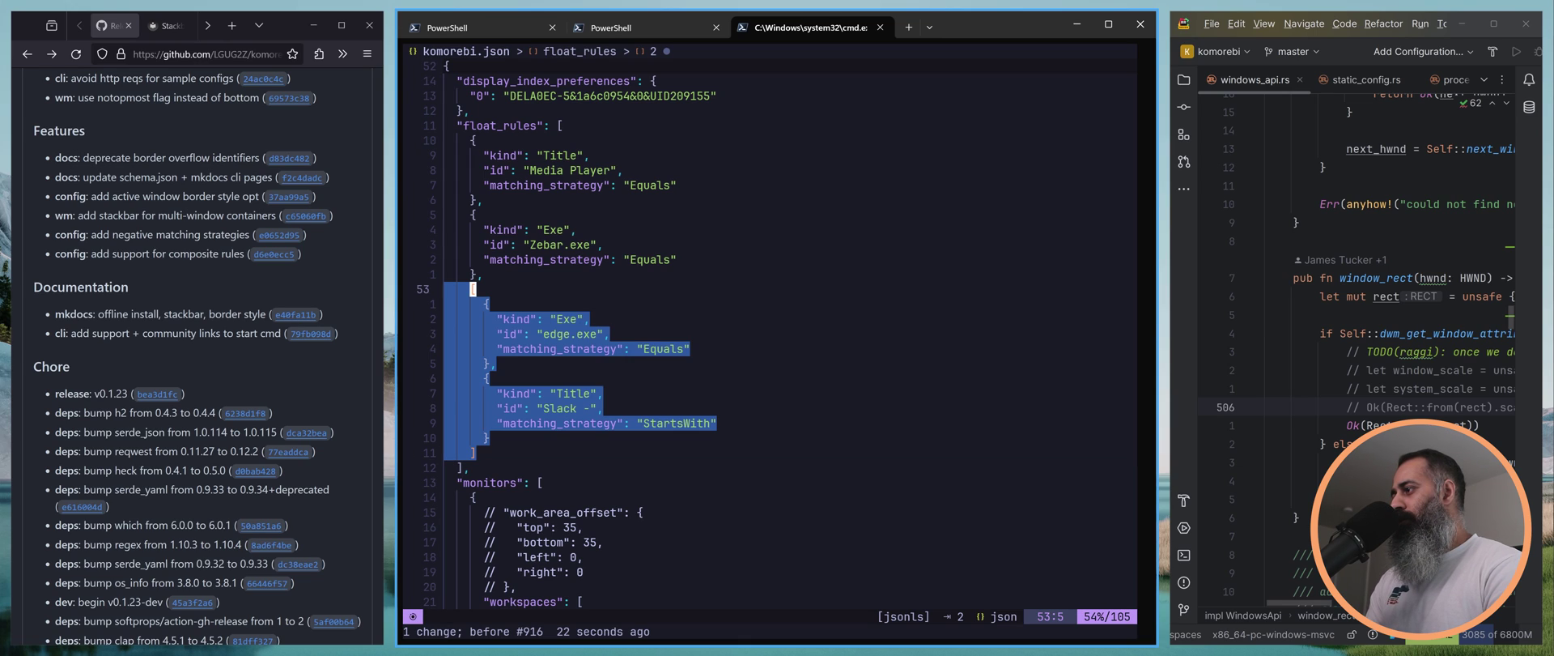
{"action": "key", "text": "d"}
{"action": "type", "text": "k"}
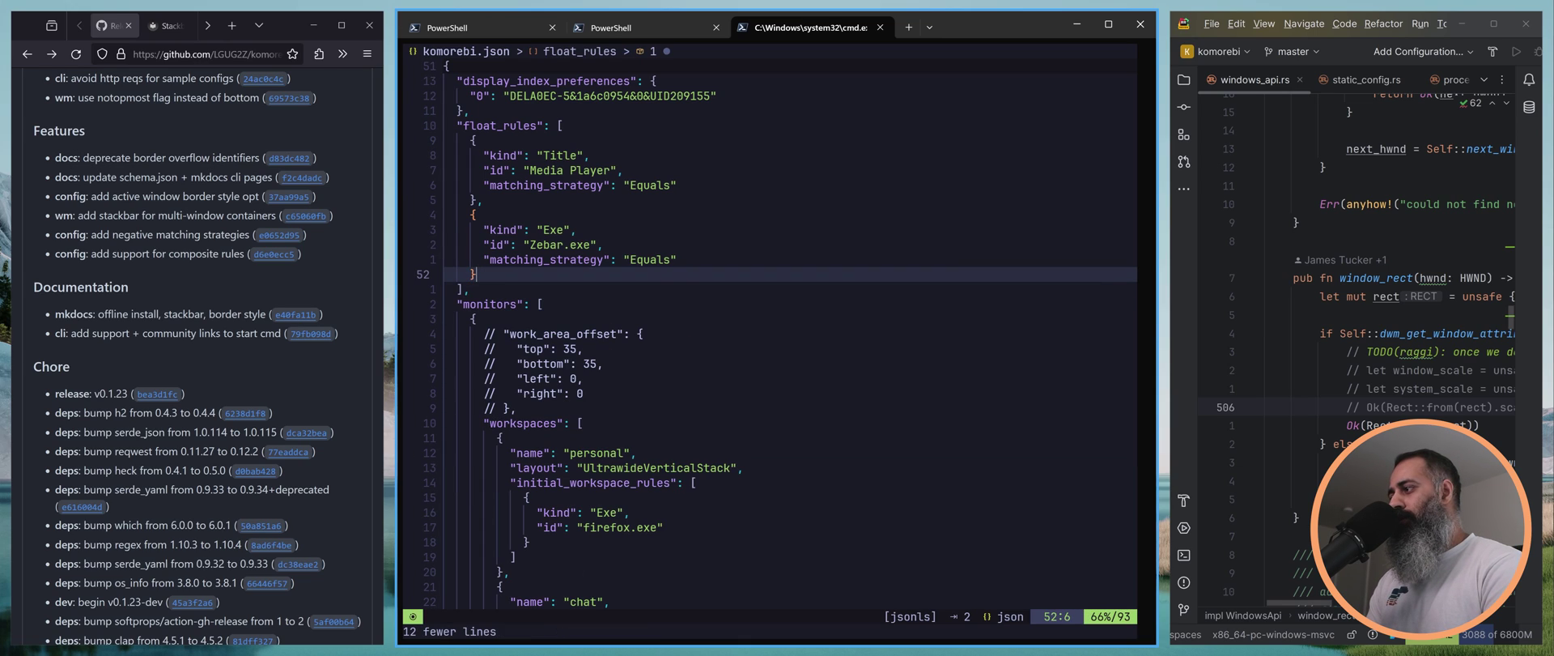
{"action": "type", "text": ":w"}
{"action": "key", "text": "Return"}
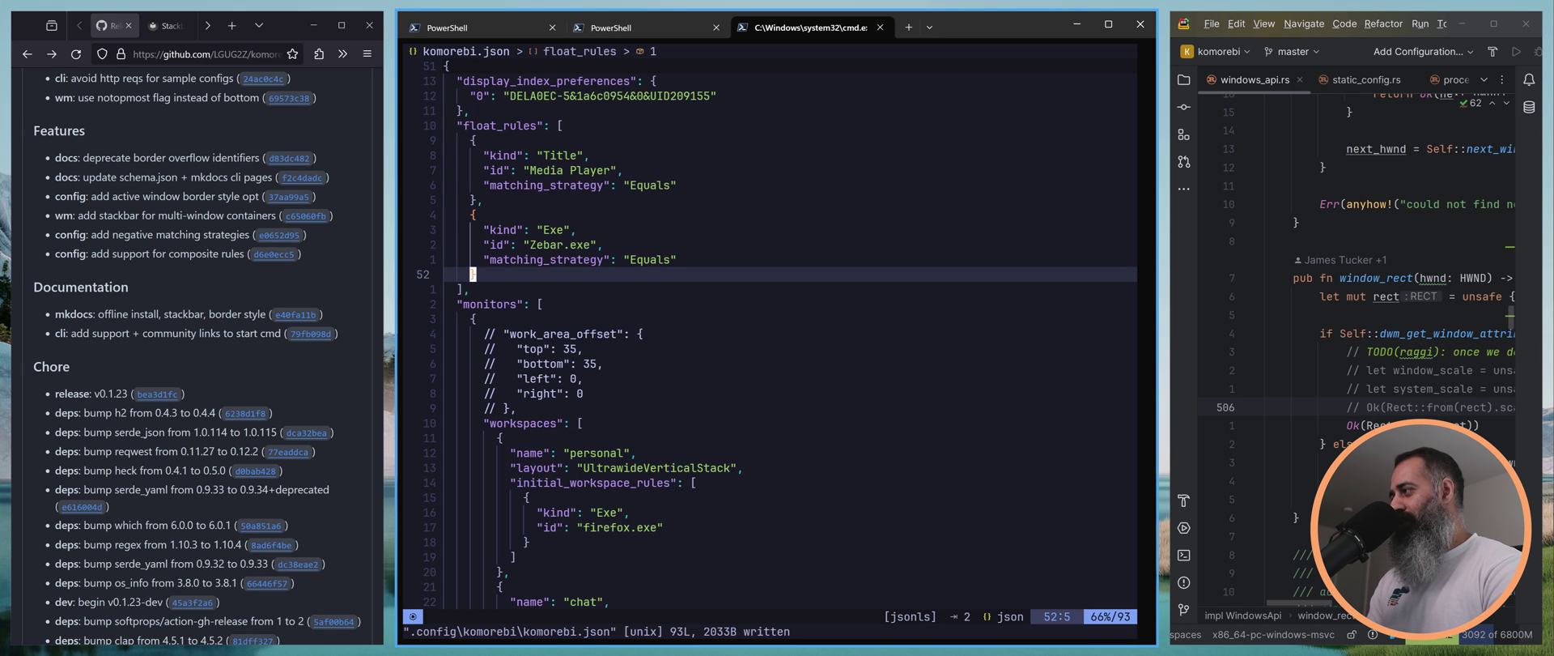
Swap the terminal with the browser so the v0.1.23 release page fills the large tile, showing its Bug Fixes section.
{"action": "key", "text": "alt+shift+h"}
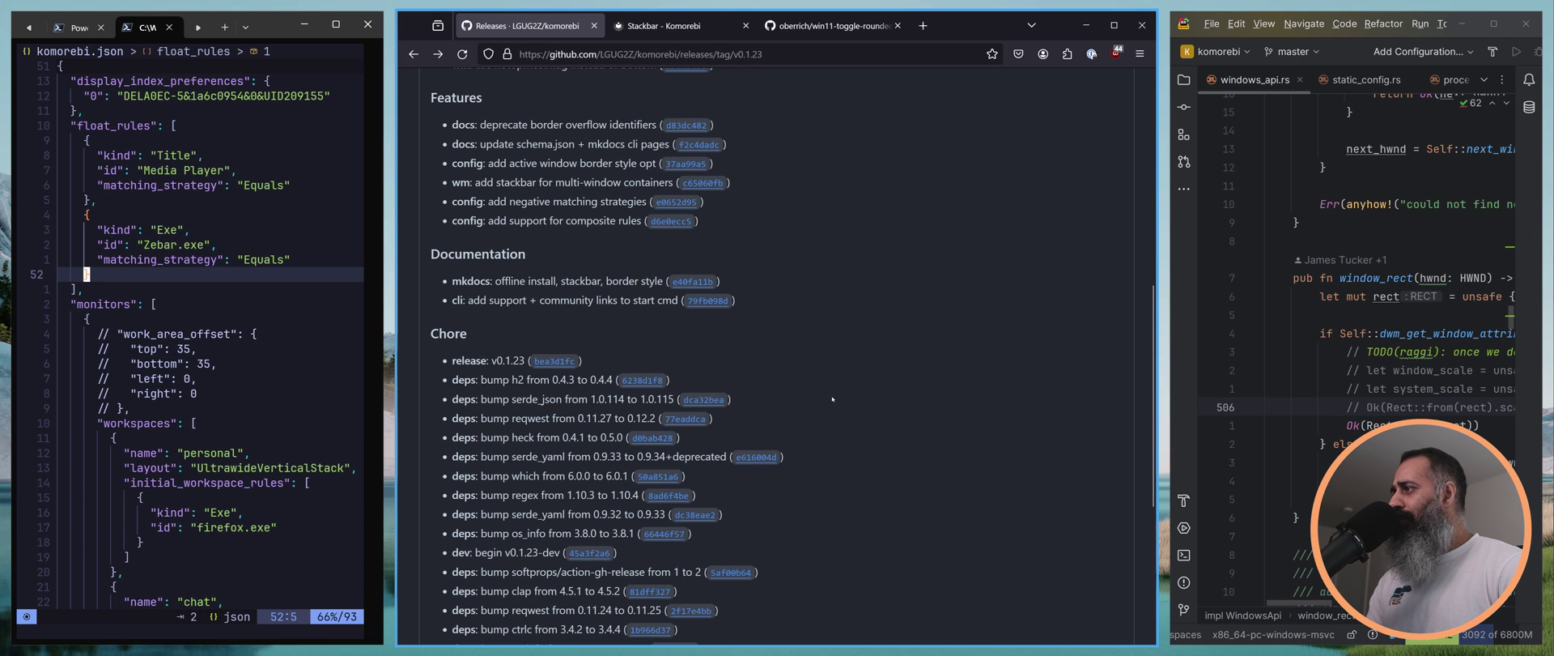
{"action": "scroll", "coordinate": [832, 398], "scroll_direction": "up", "scroll_amount": 3}
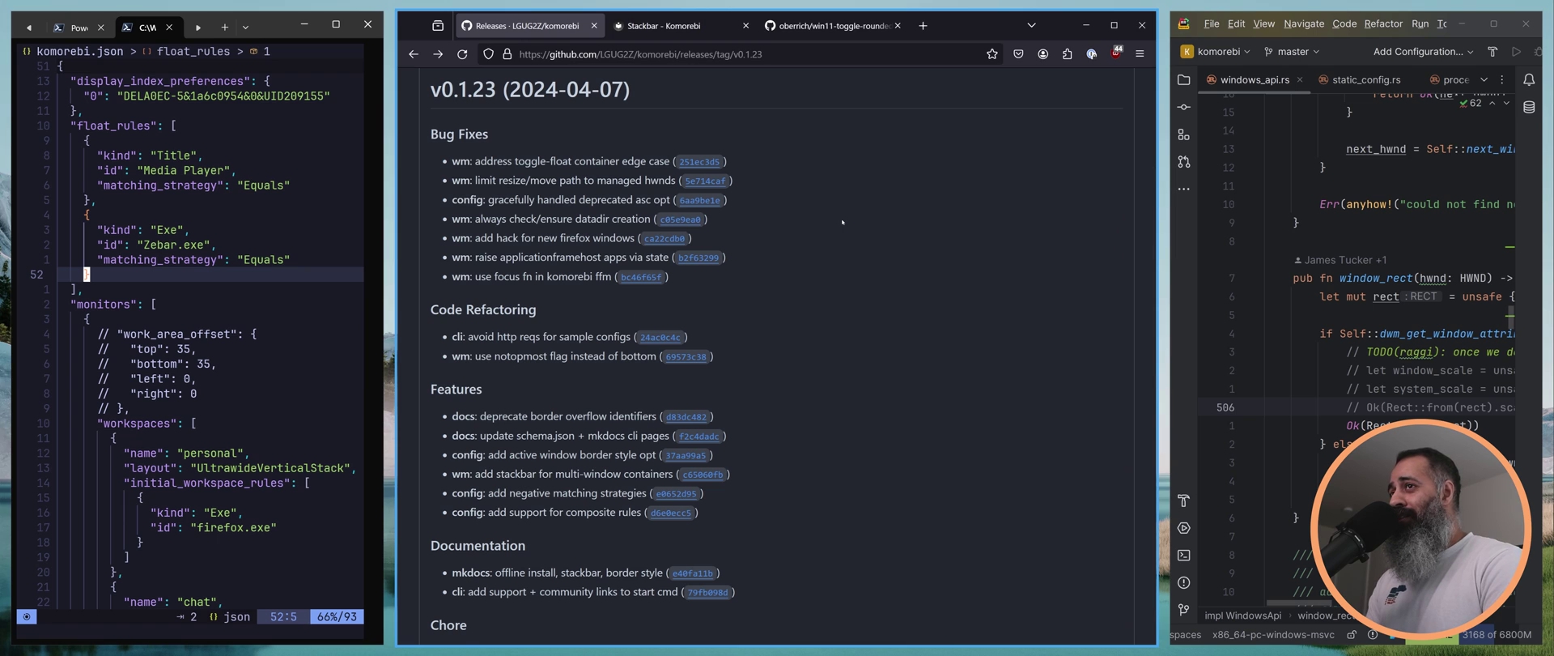
Demonstrate new browser windows being tiled by opening two empty ones and closing them again, two times in a row.
{"action": "key", "text": "ctrl+n"}
{"action": "key", "text": "ctrl+n"}
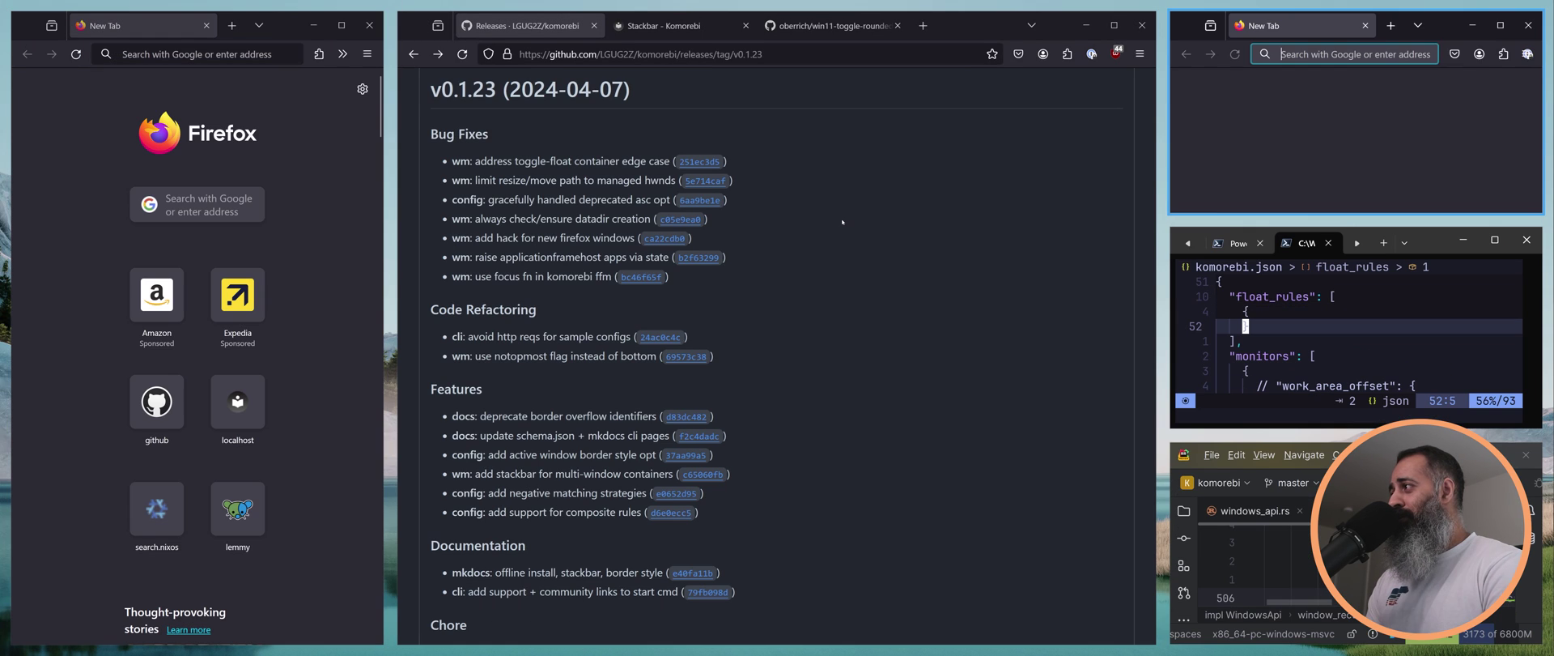
{"action": "key", "text": "ctrl+w"}
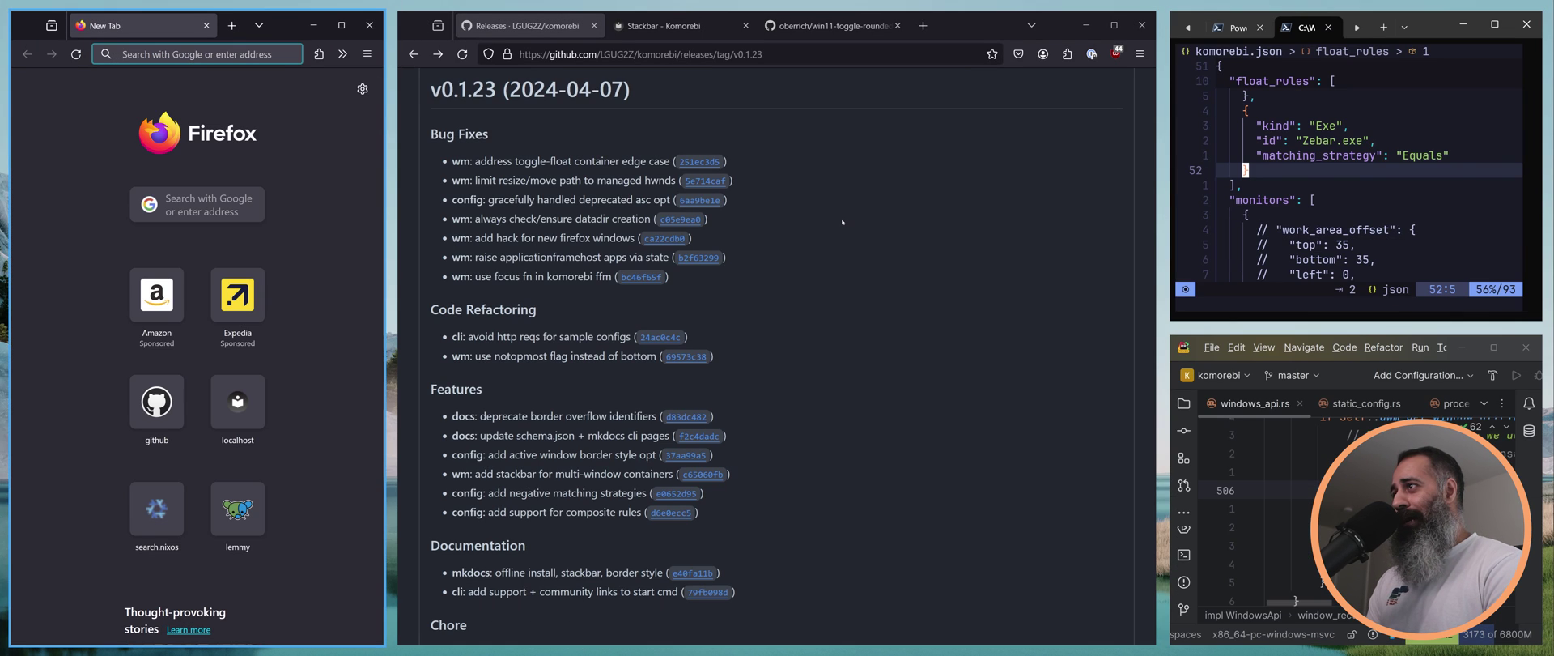
{"action": "key", "text": "ctrl+w"}
{"action": "key", "text": "ctrl+n"}
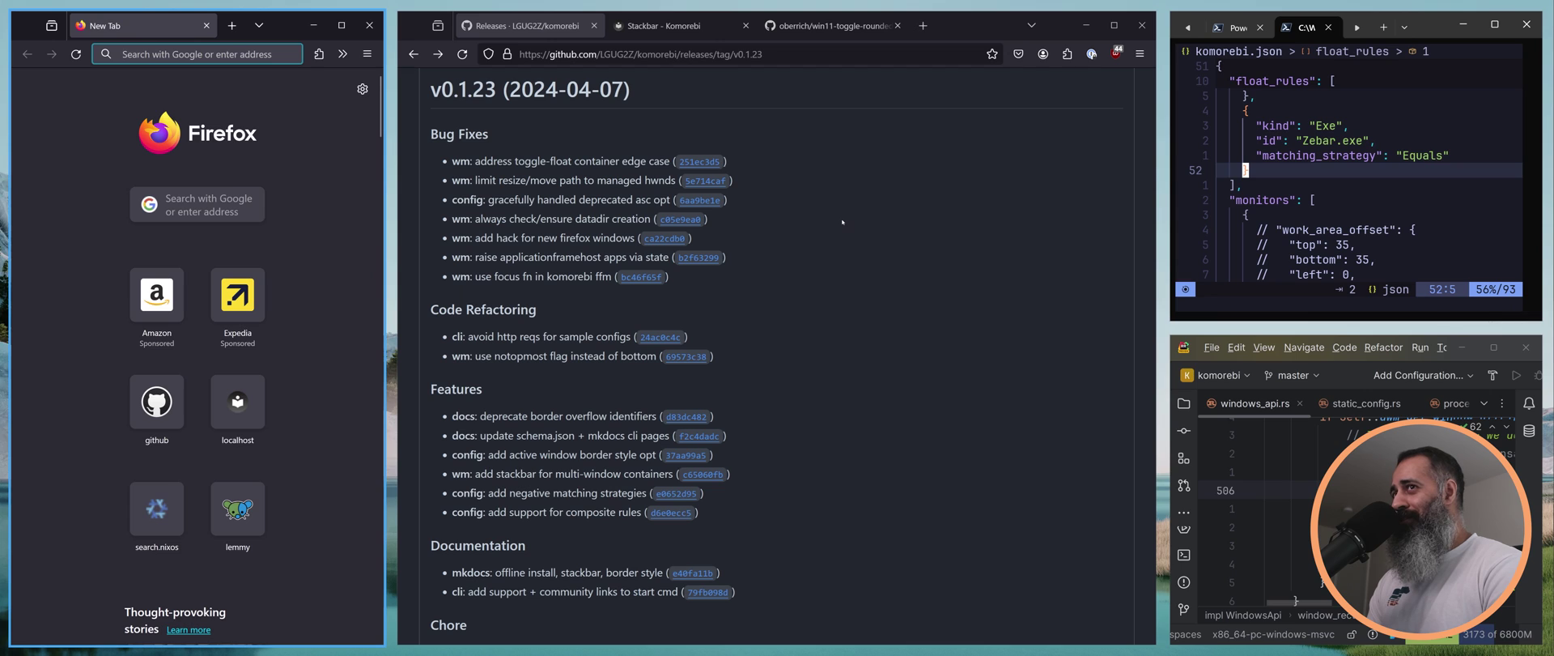
{"action": "key", "text": "ctrl+n"}
{"action": "key", "text": "ctrl+w"}
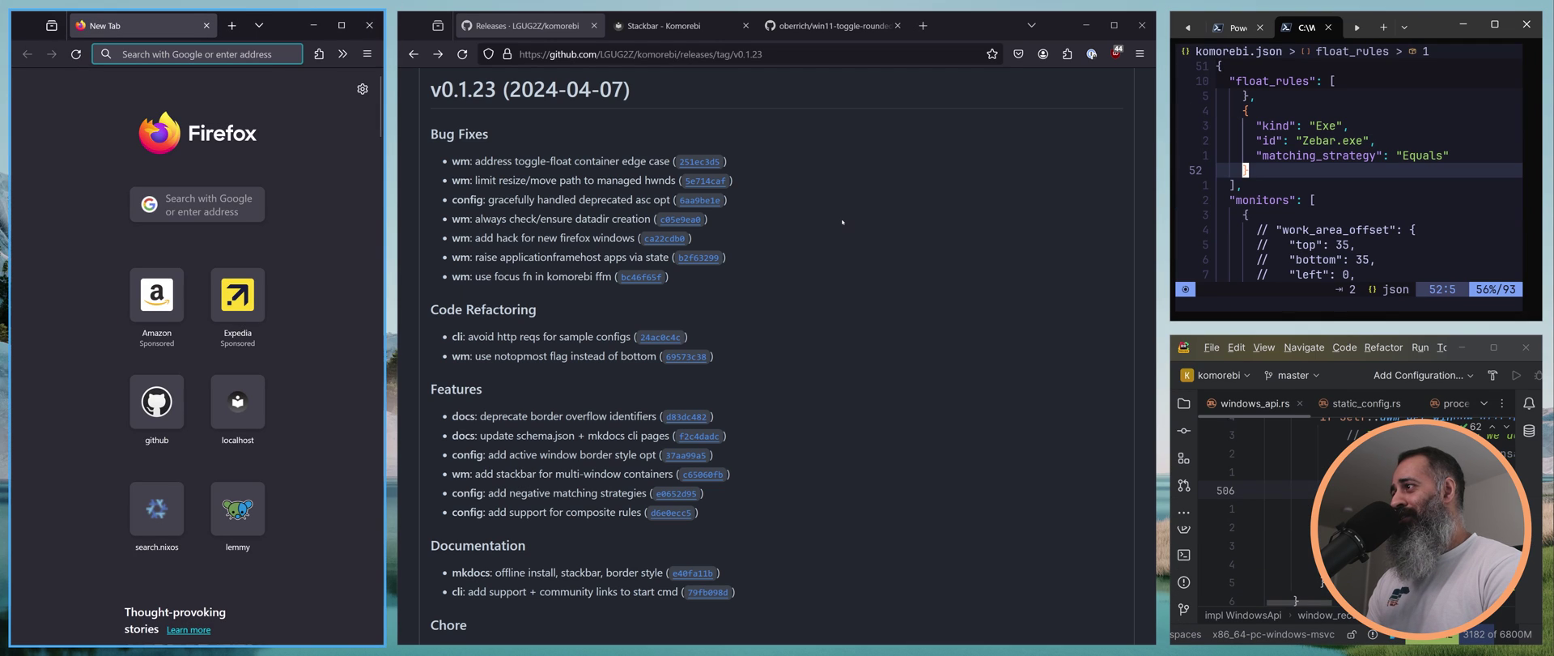
{"action": "key", "text": "ctrl+w"}
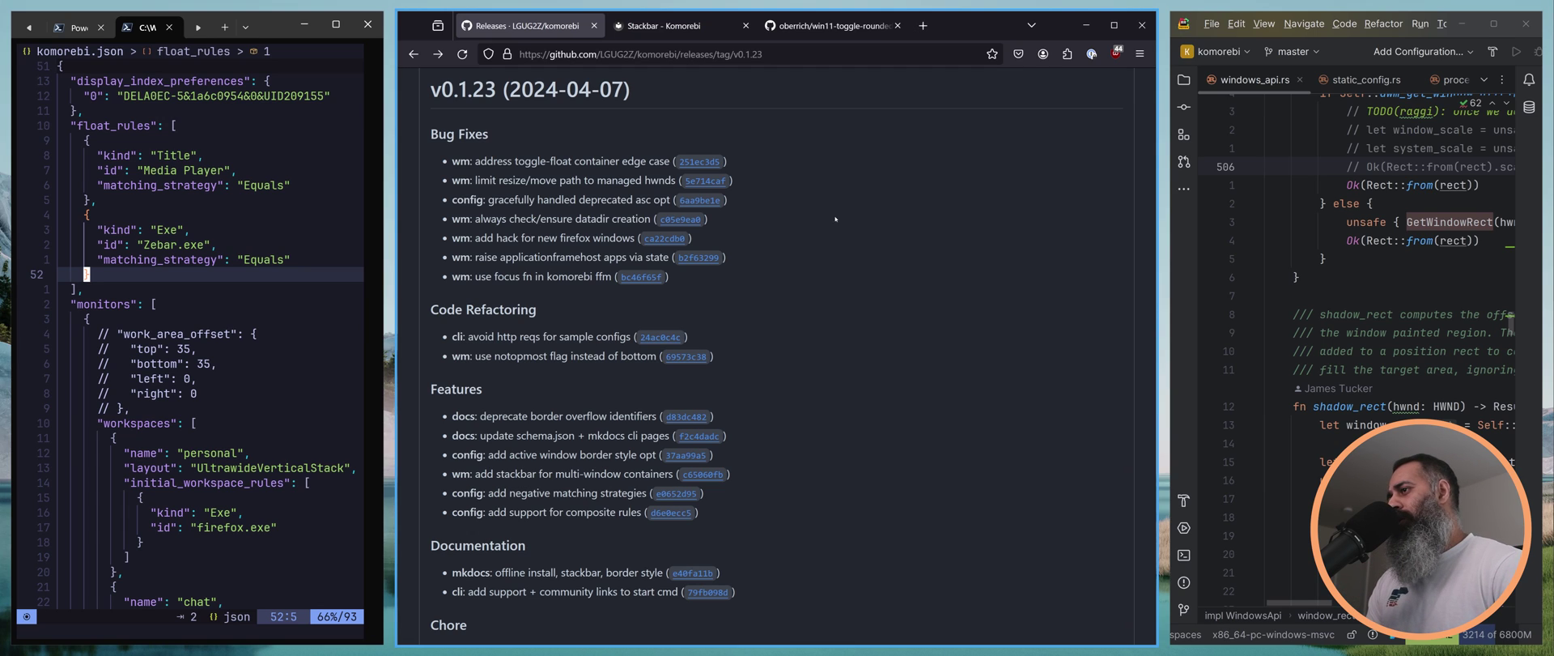
Open the commit for "limit resize/move path to managed hwnds" and look over its description and code changes.
{"action": "left_click", "coordinate": [705, 180]}
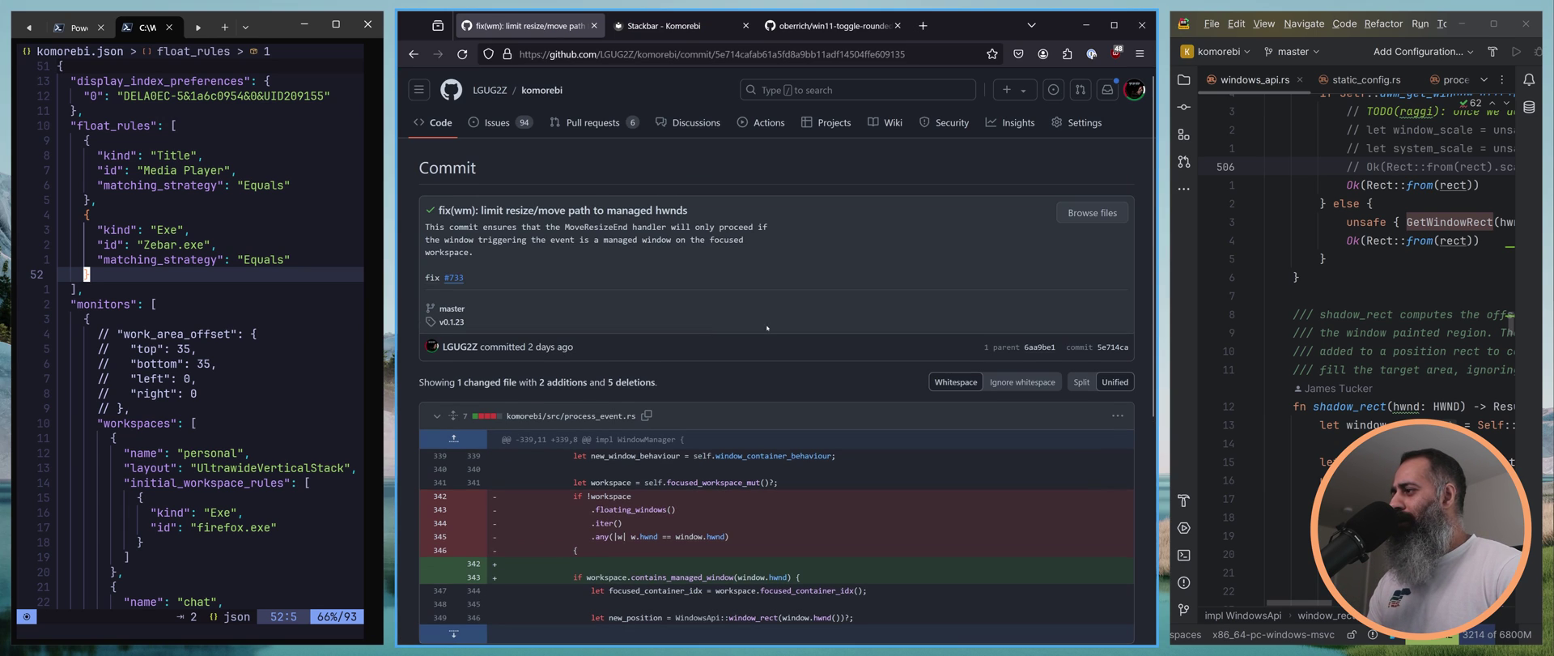
{"action": "scroll", "coordinate": [767, 328], "scroll_direction": "down", "scroll_amount": 5}
{"action": "scroll", "coordinate": [610, 364], "scroll_direction": "up", "scroll_amount": 5}
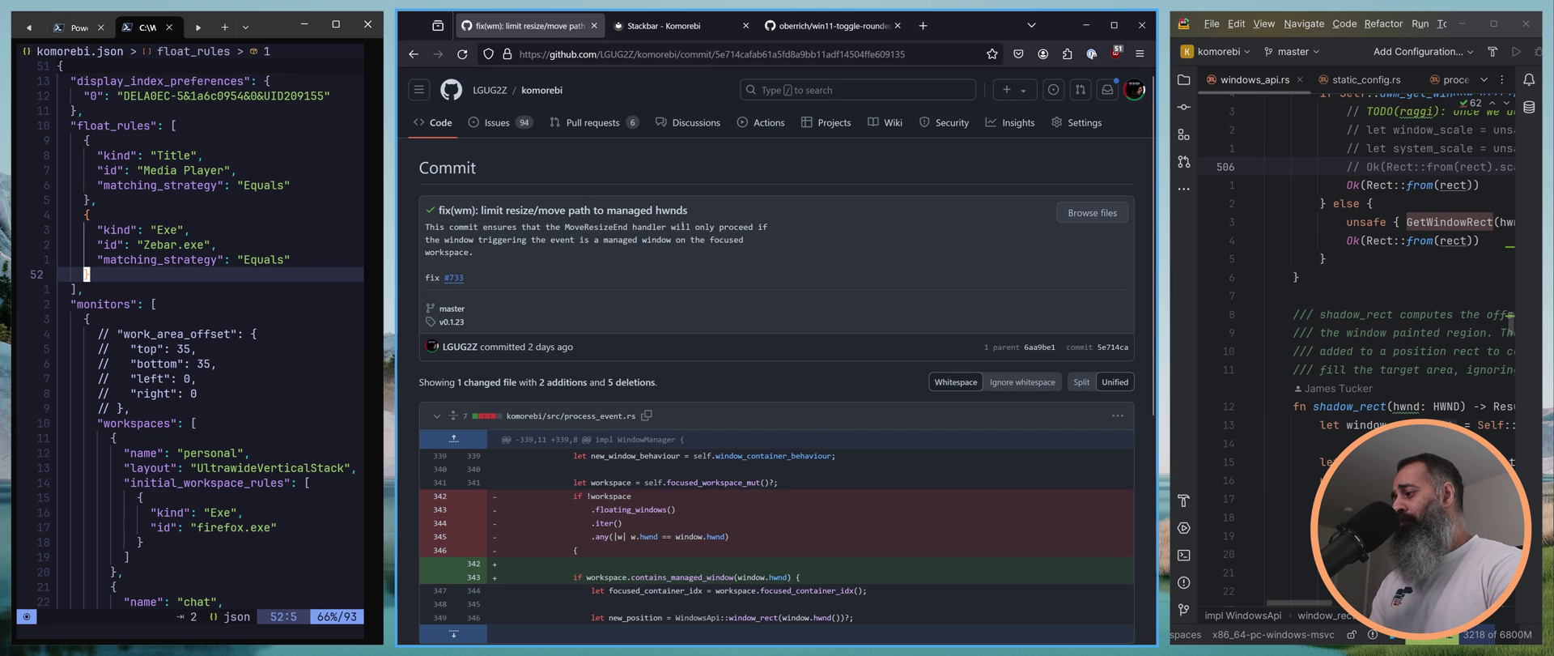
Search Windows for "system" to open the Settings app, place its window over the browser and go back to its Home page.
{"action": "key", "text": "super"}
{"action": "type", "text": "system"}
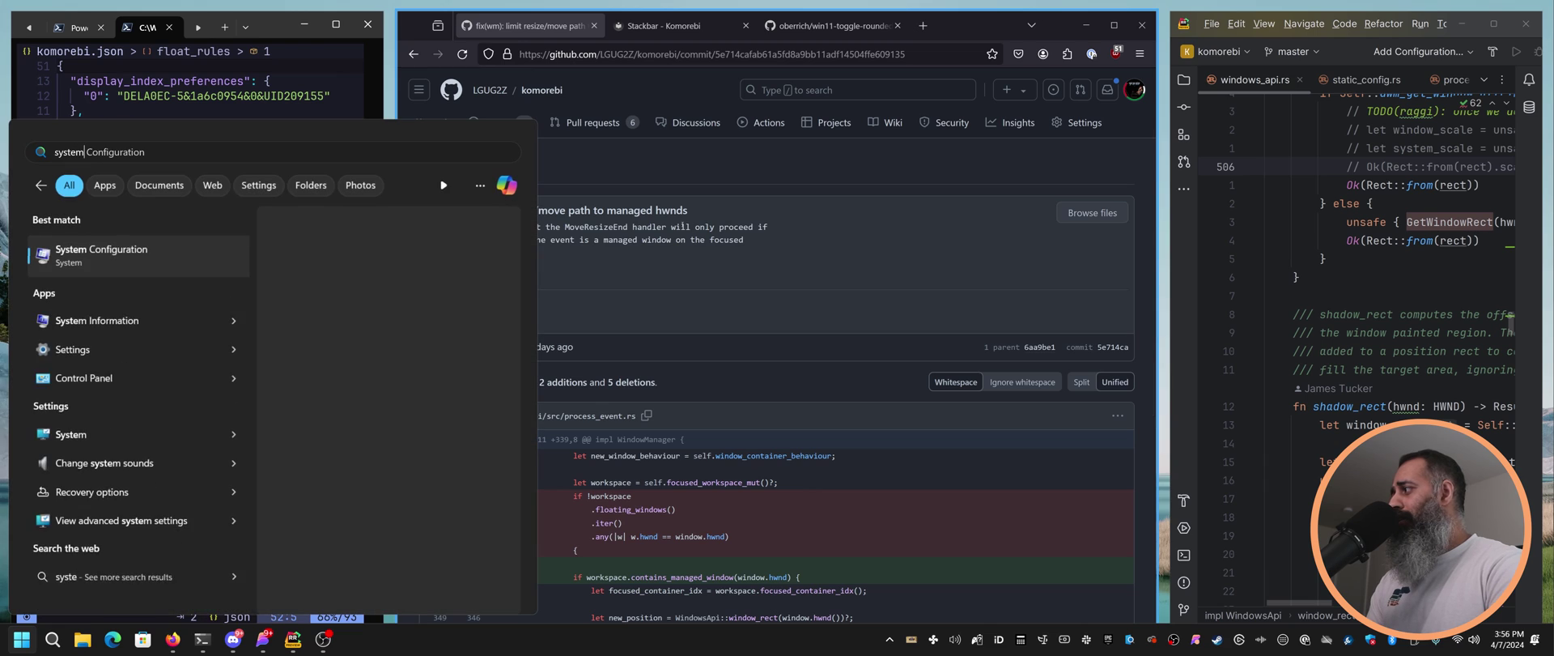
{"action": "key", "text": "Return"}
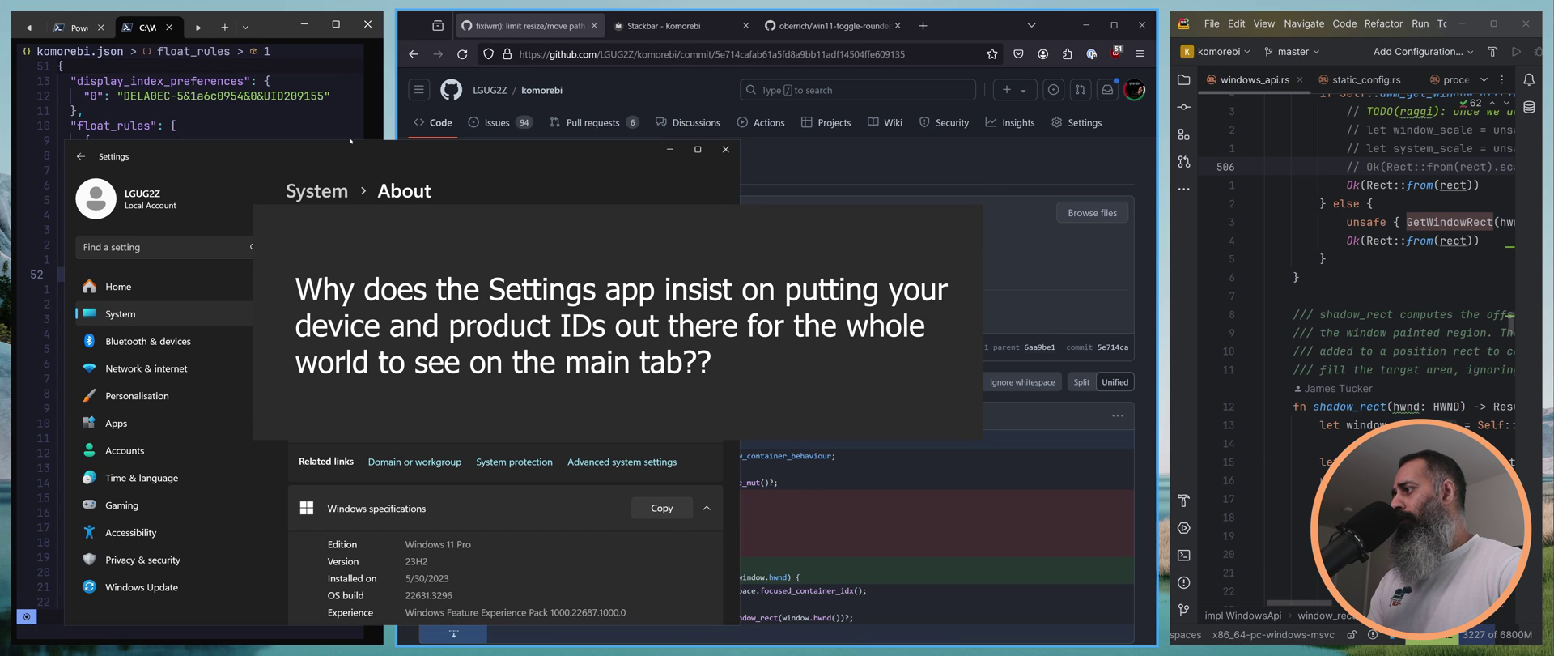
{"action": "left_click_drag", "start_coordinate": [379, 158], "coordinate": [652, 125]}
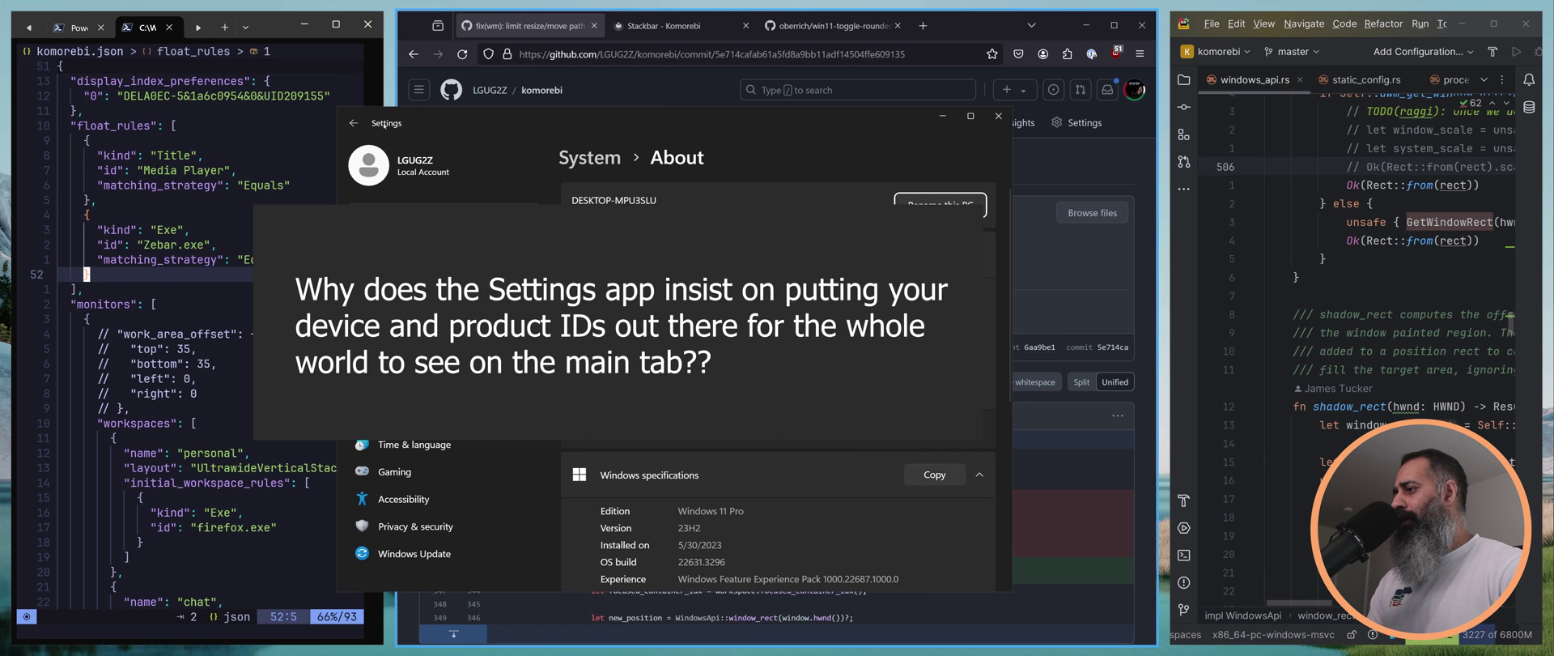
{"action": "left_click", "coordinate": [353, 122]}
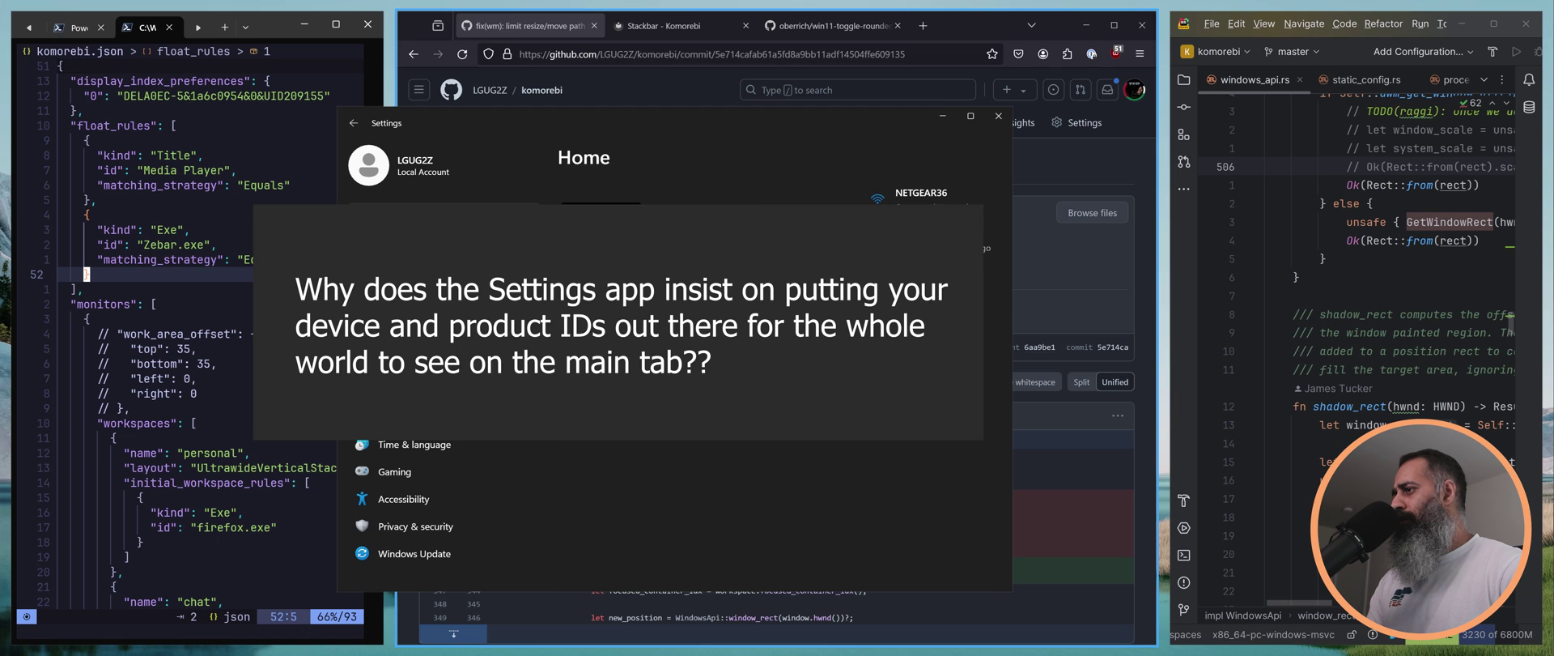
Shrink the floating Settings window and move it across the tiled windows, ending over the border between browser and code editor.
{"action": "left_click_drag", "start_coordinate": [338, 106], "coordinate": [599, 239]}
{"action": "left_click_drag", "start_coordinate": [843, 246], "coordinate": [554, 182]}
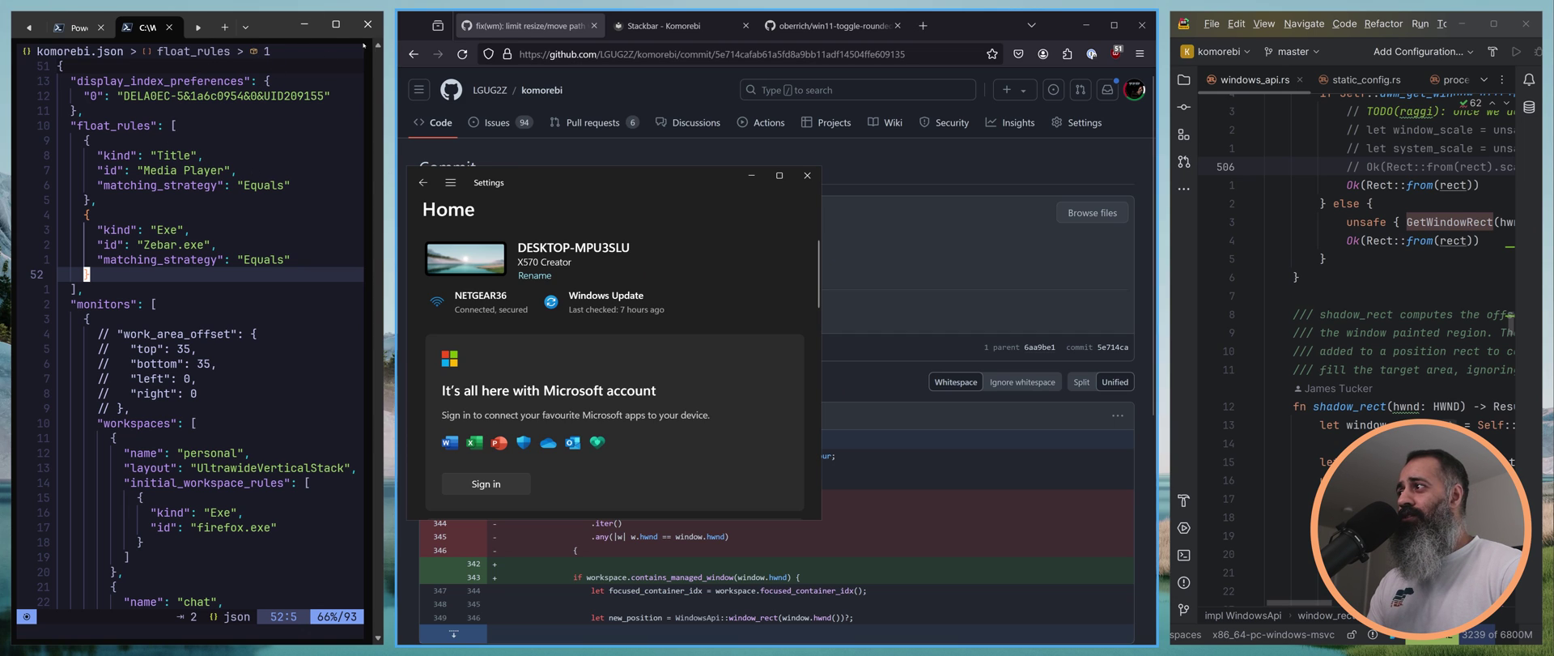
{"action": "left_click_drag", "start_coordinate": [686, 182], "coordinate": [393, 220]}
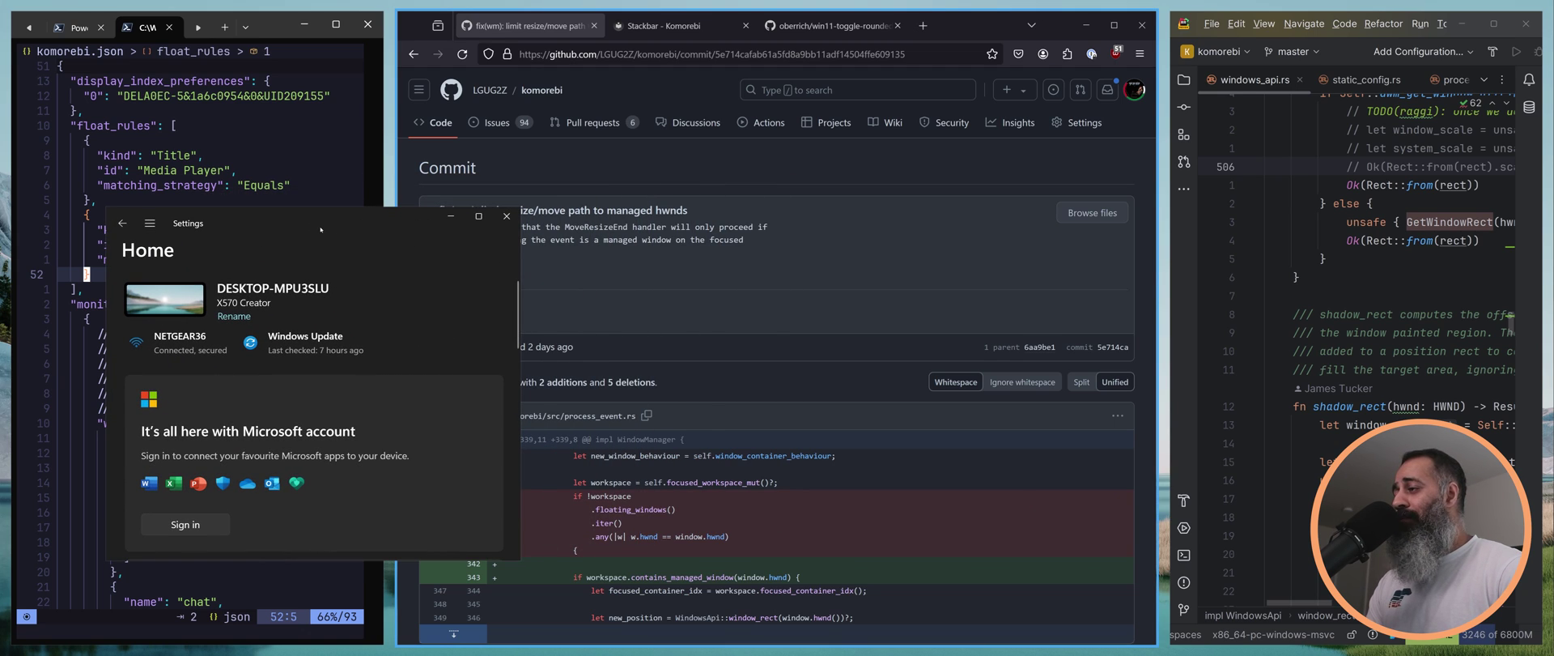
{"action": "left_click_drag", "start_coordinate": [365, 219], "coordinate": [1147, 141]}
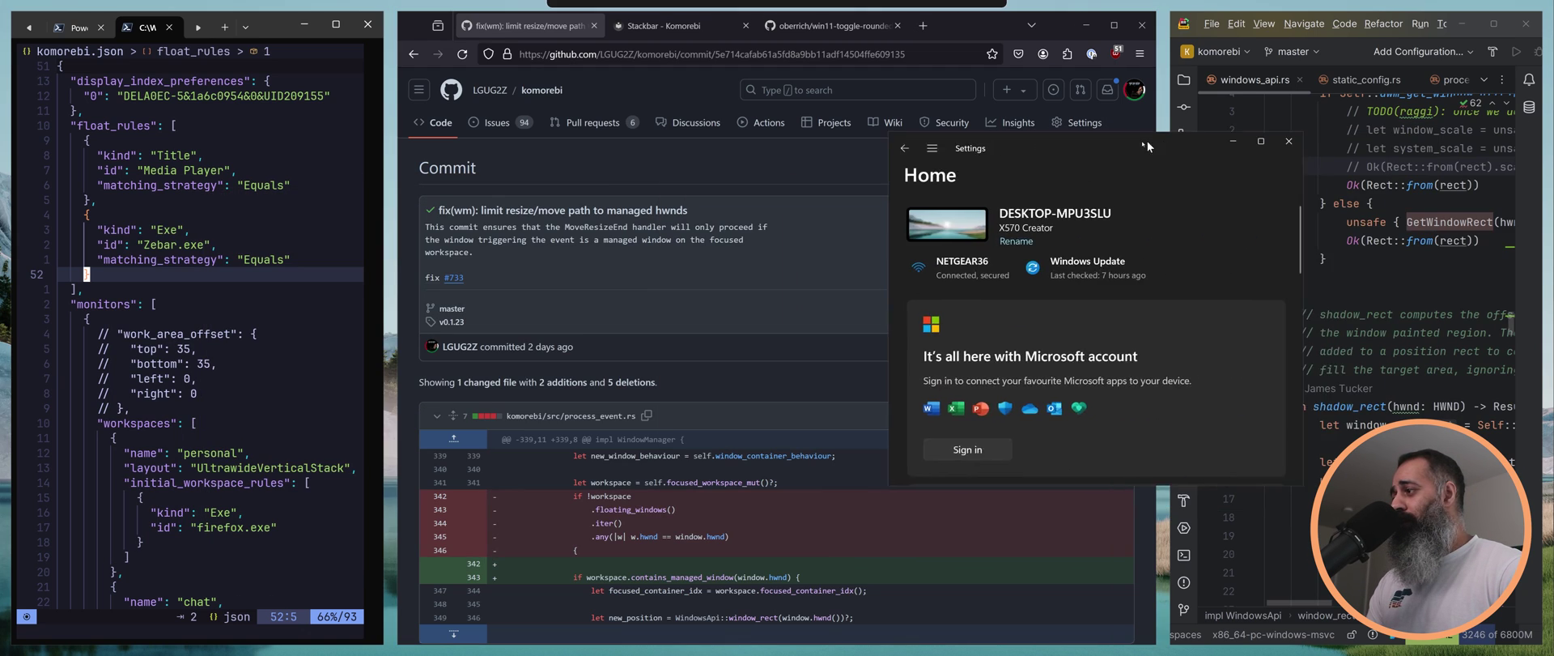
Open the issue linked in the commit, #733, and read its bug description and comments.
{"action": "left_click", "coordinate": [454, 277]}
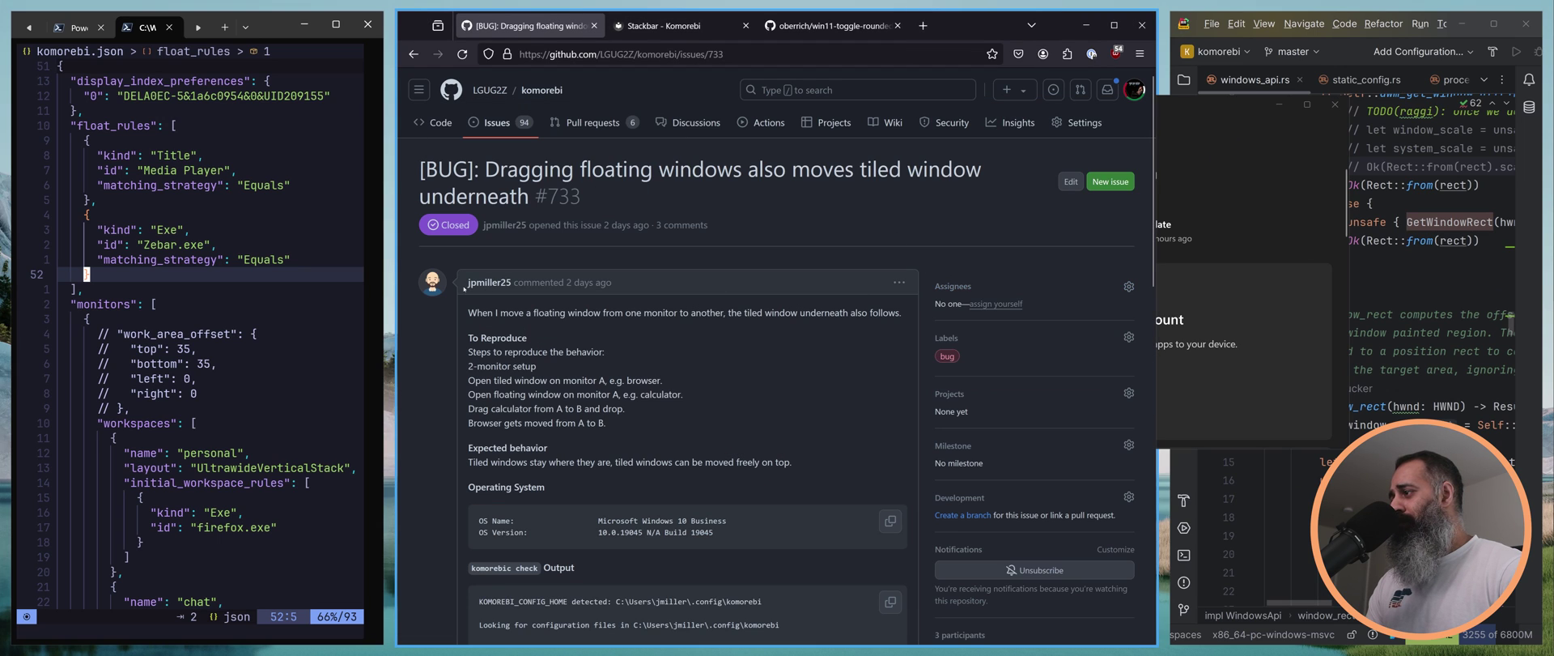
{"action": "scroll", "coordinate": [589, 329], "scroll_direction": "down", "scroll_amount": 4}
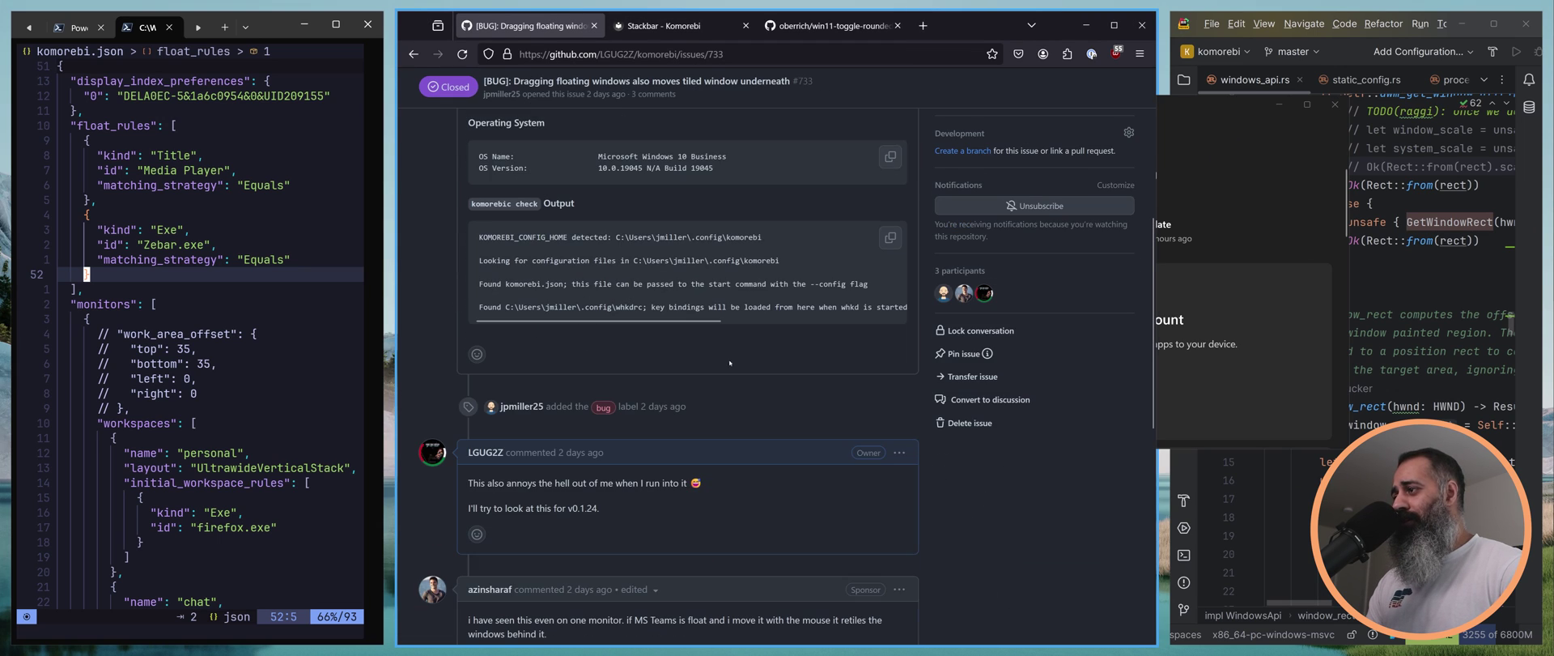
{"action": "scroll", "coordinate": [730, 363], "scroll_direction": "down", "scroll_amount": 3}
{"action": "scroll", "coordinate": [507, 395], "scroll_direction": "up", "scroll_amount": 8}
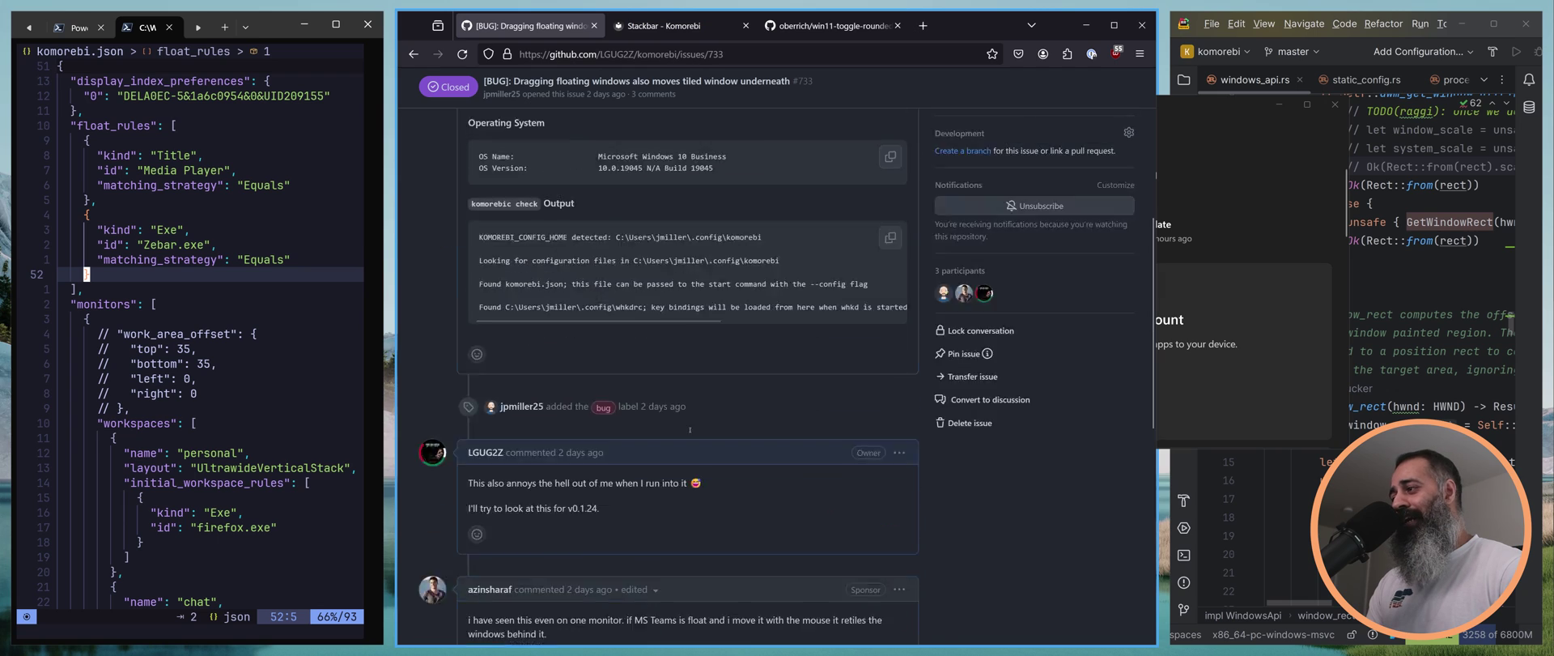
Close the floating Settings window and return from issue #733 to the v0.1.23 release page.
{"action": "left_click", "coordinate": [1284, 168]}
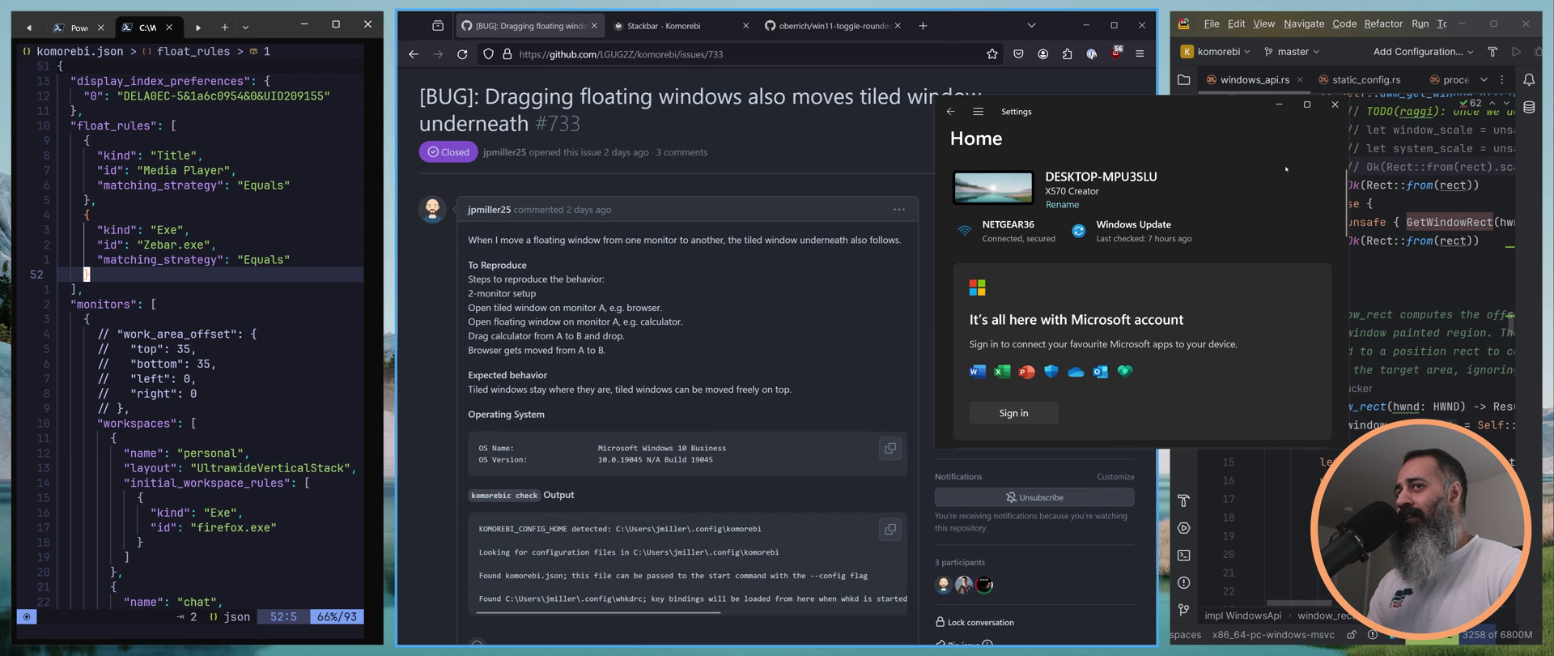
{"action": "left_click", "coordinate": [1335, 112]}
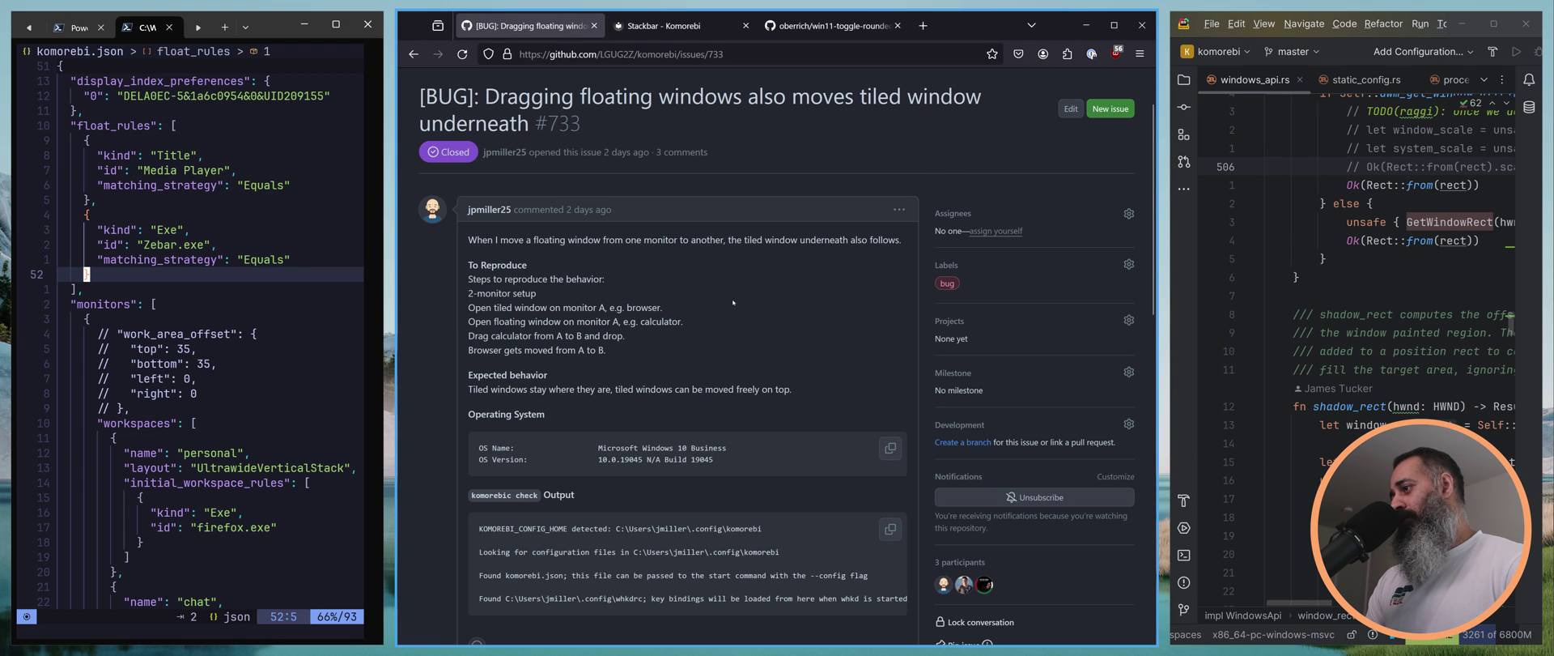
{"action": "left_click", "coordinate": [413, 53]}
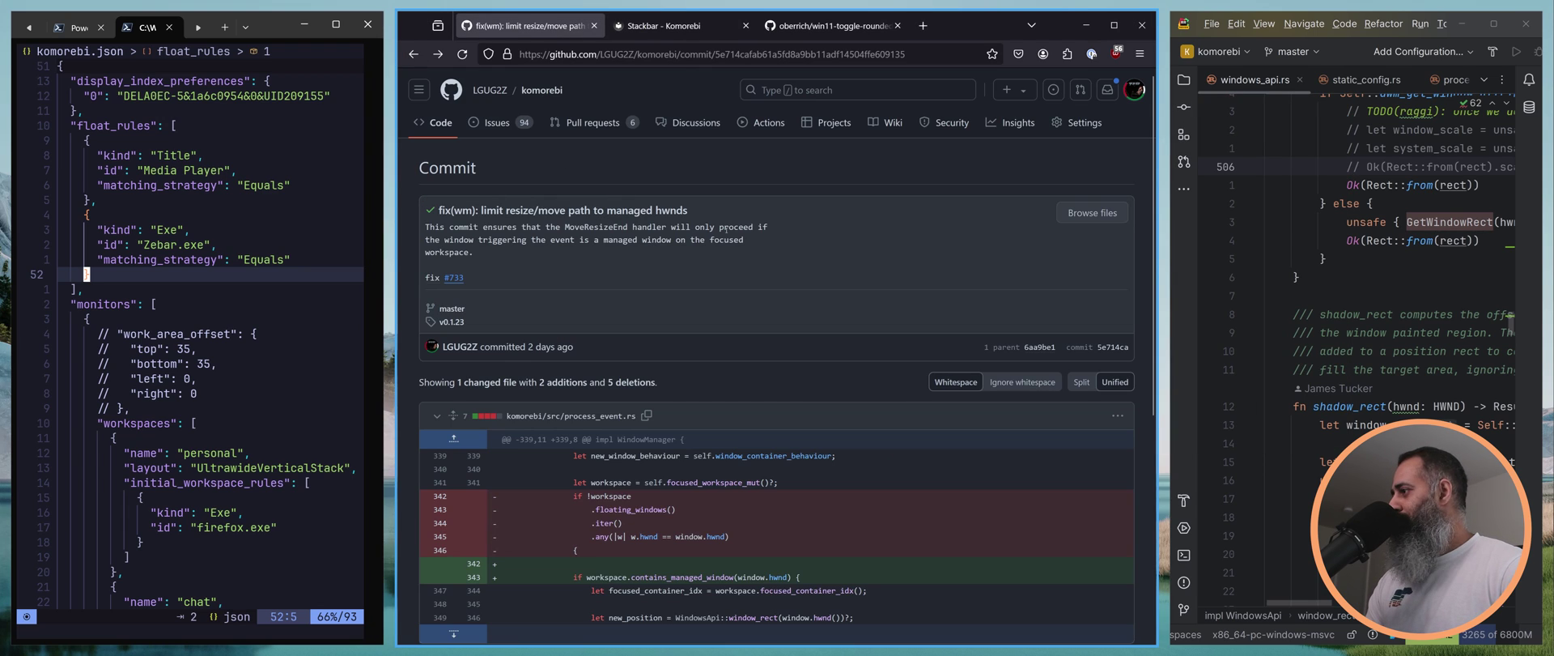
{"action": "left_click", "coordinate": [412, 53]}
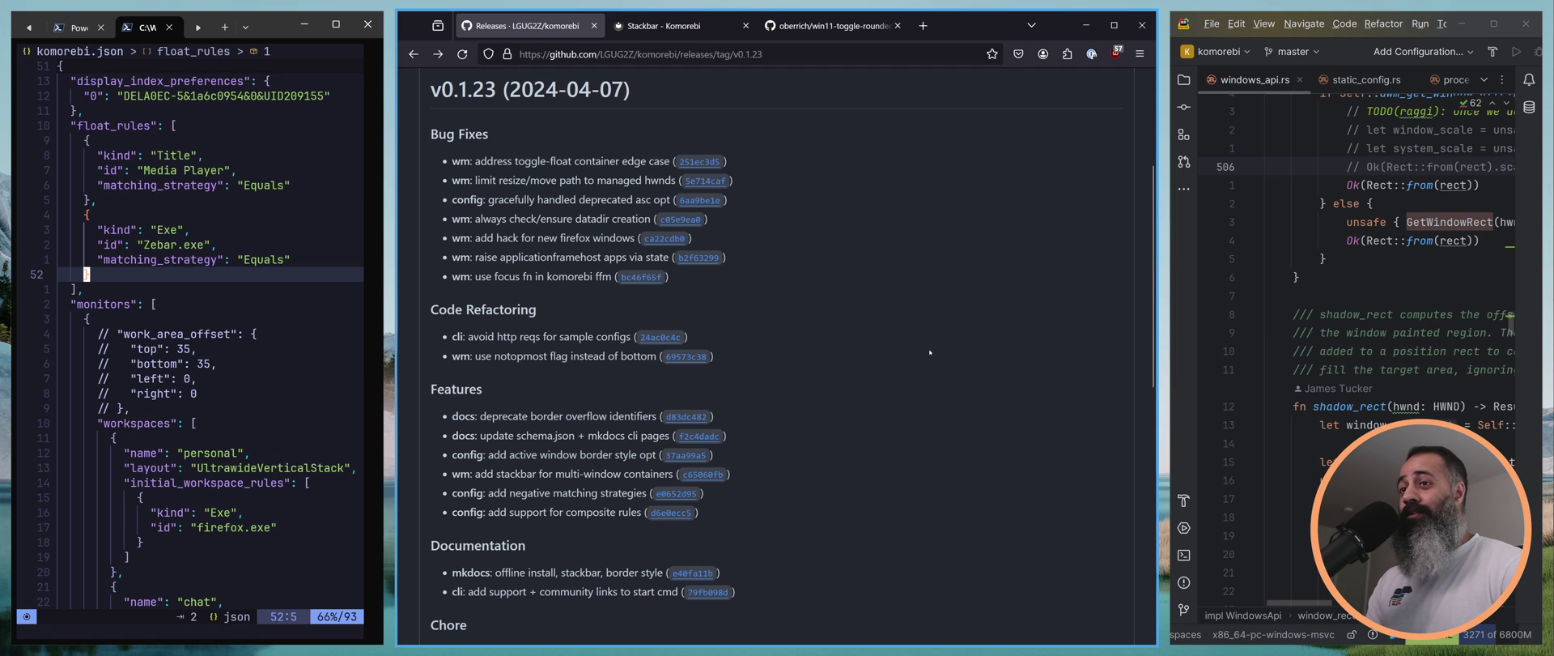
Review the v0.1.23 release notes, from the Bug Fixes through the Features, Documentation and Chore entries.
{"action": "scroll", "coordinate": [929, 352], "scroll_direction": "up", "scroll_amount": 3}
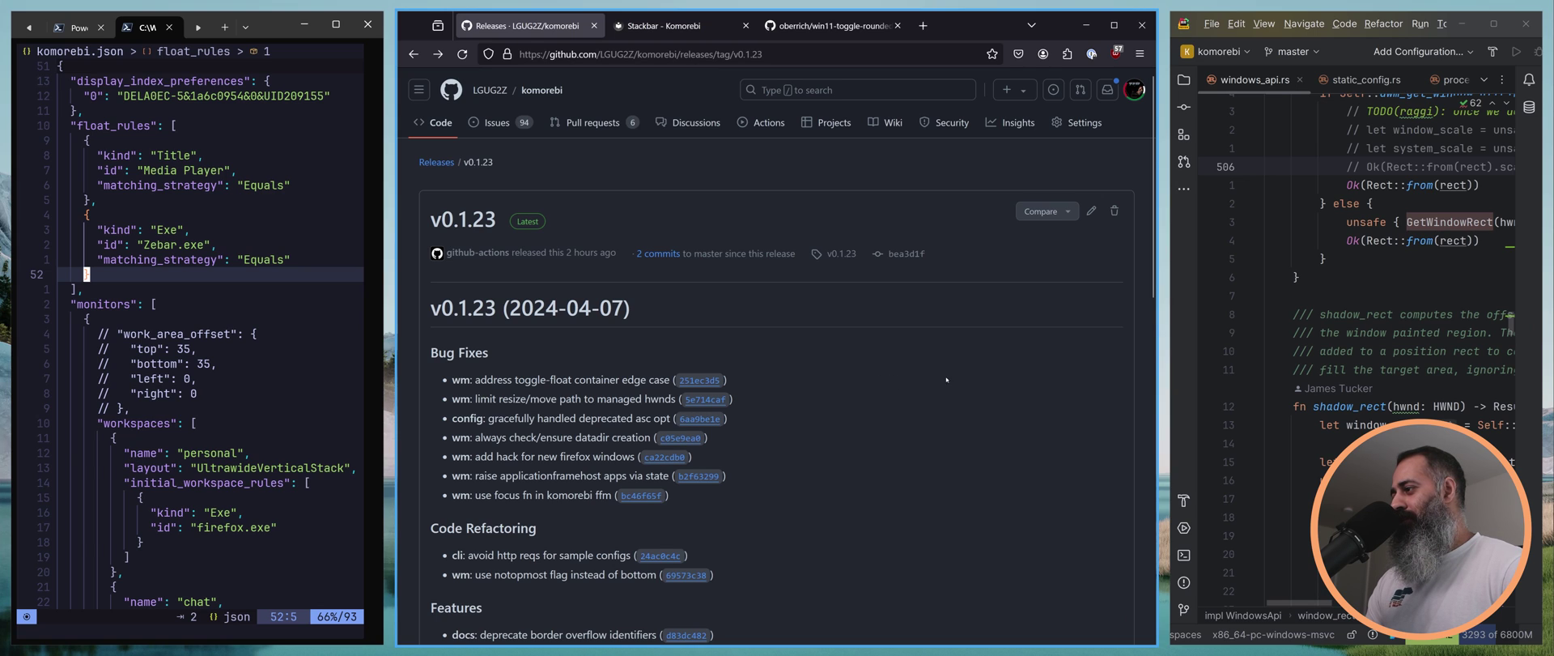
{"action": "scroll", "coordinate": [946, 378], "scroll_direction": "down", "scroll_amount": 3}
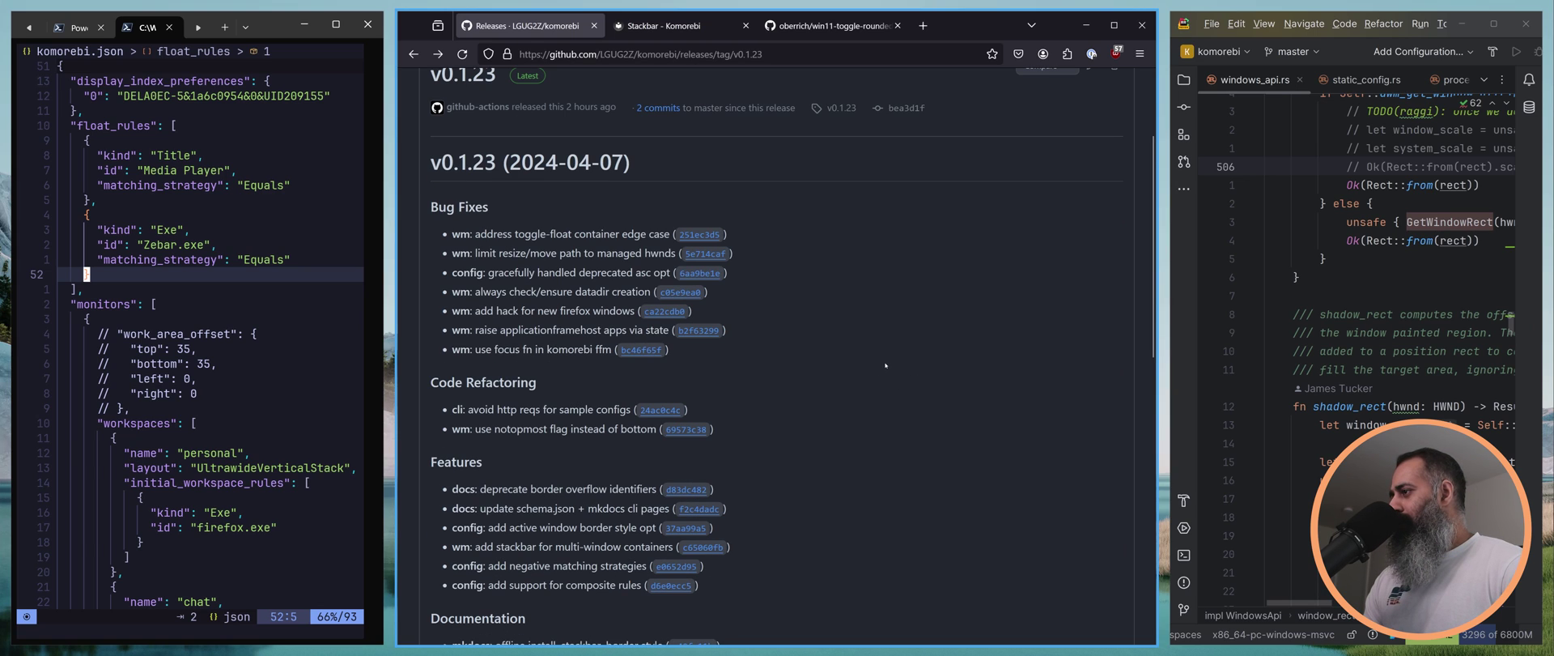
{"action": "scroll", "coordinate": [852, 388], "scroll_direction": "down", "scroll_amount": 15}
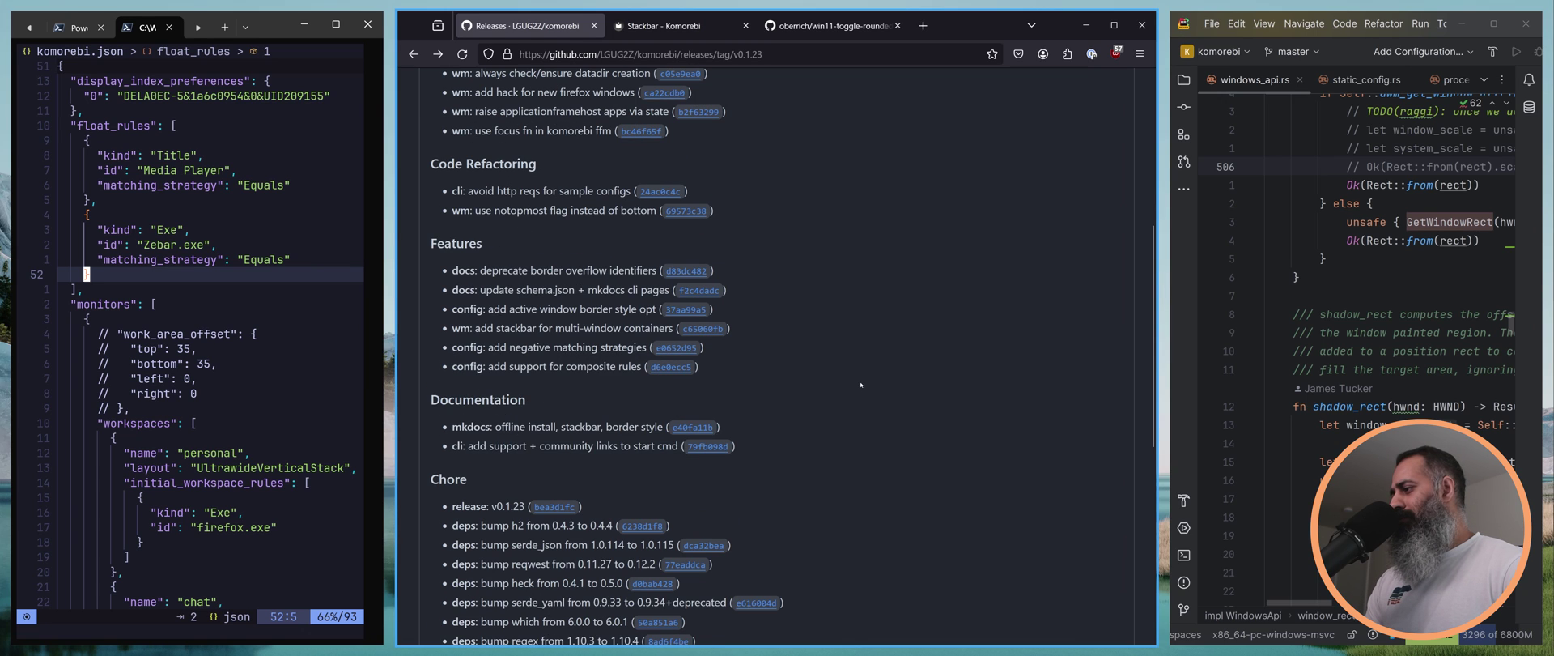
{"action": "scroll", "coordinate": [835, 440], "scroll_direction": "up", "scroll_amount": 20}
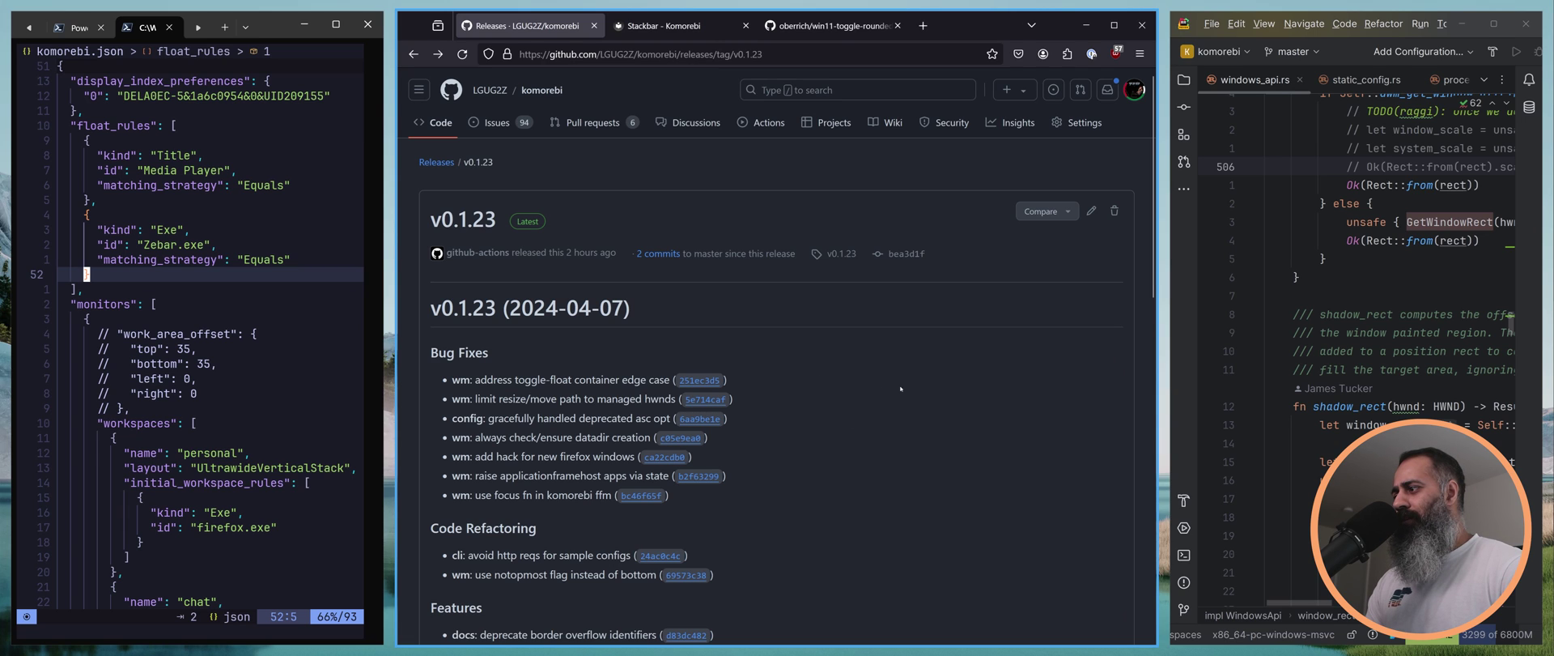
{"action": "scroll", "coordinate": [900, 388], "scroll_direction": "down", "scroll_amount": 4}
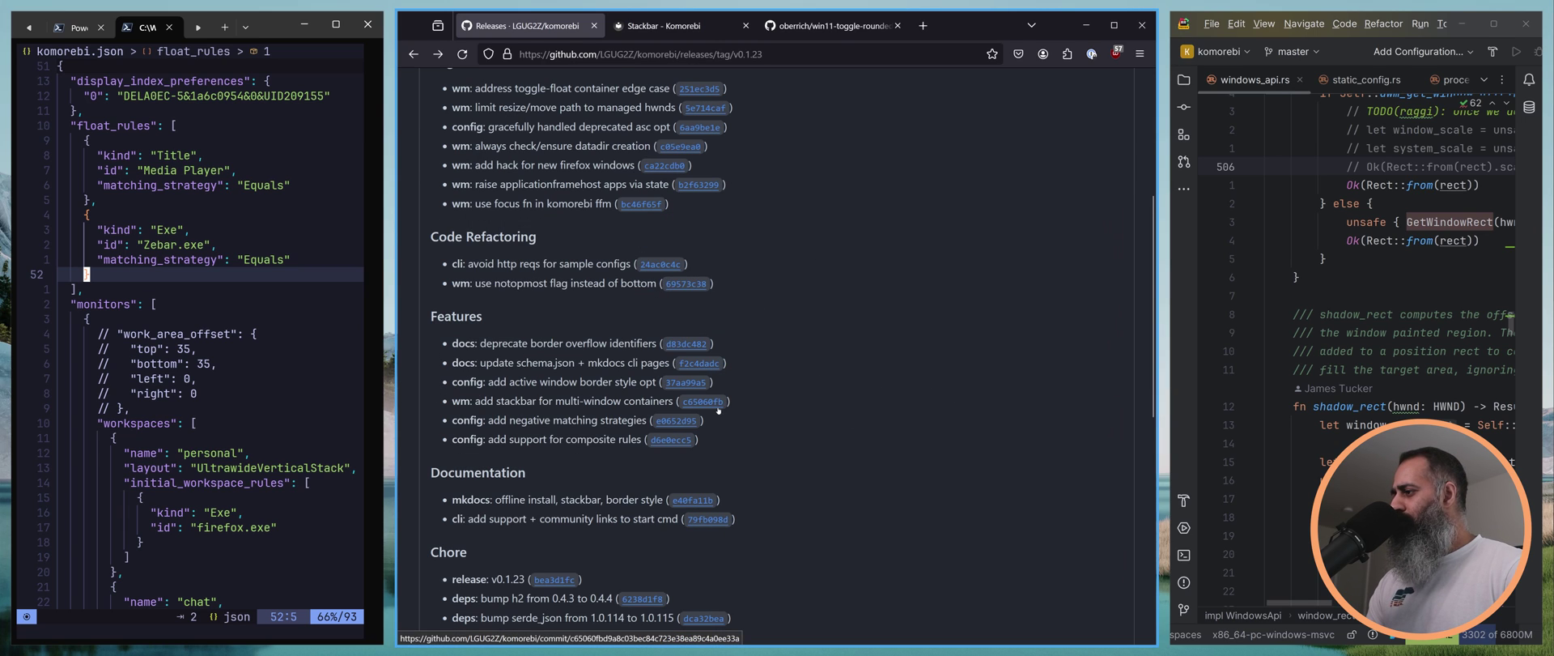
{"action": "scroll", "coordinate": [792, 507], "scroll_direction": "up", "scroll_amount": 4}
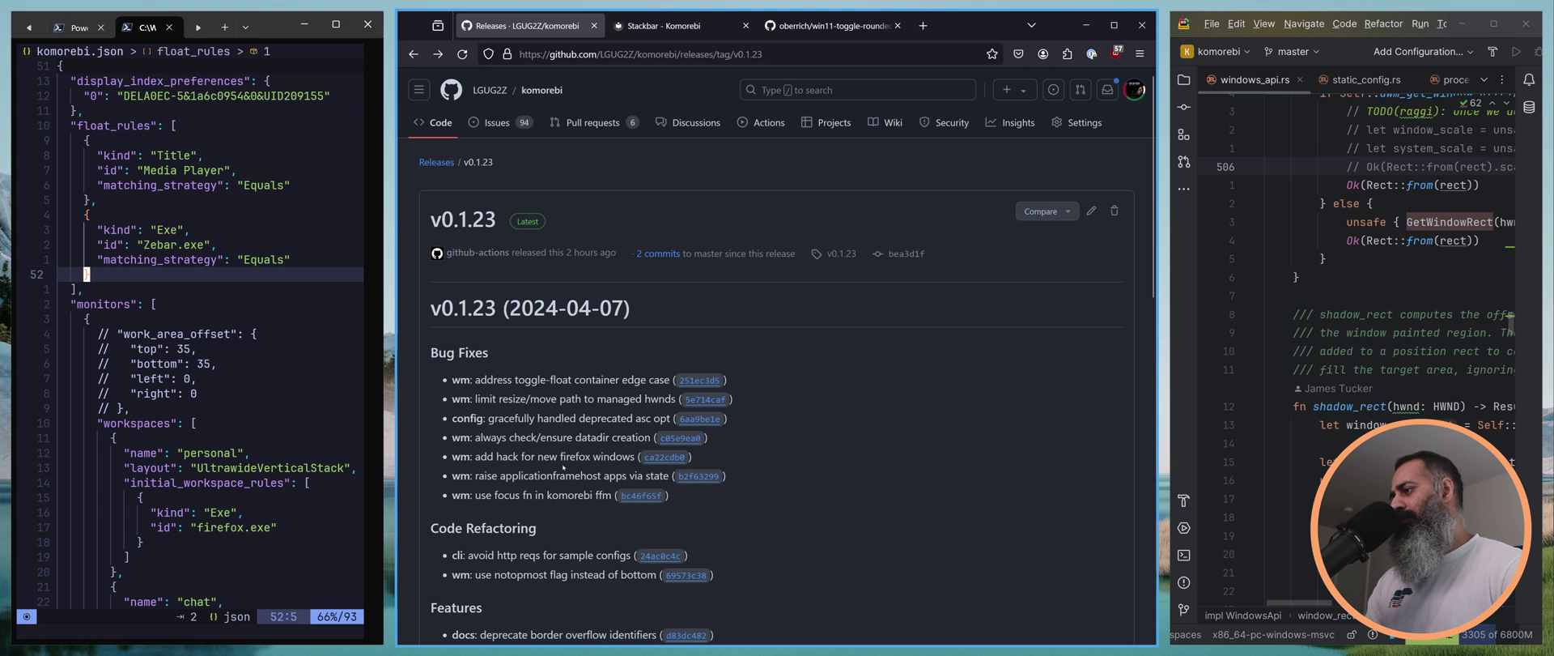
Review the v0.1.23 release notes, open the full releases list, and look through it down to the v0.1.22 entry.
{"action": "scroll", "coordinate": [737, 411], "scroll_direction": "down", "scroll_amount": 4}
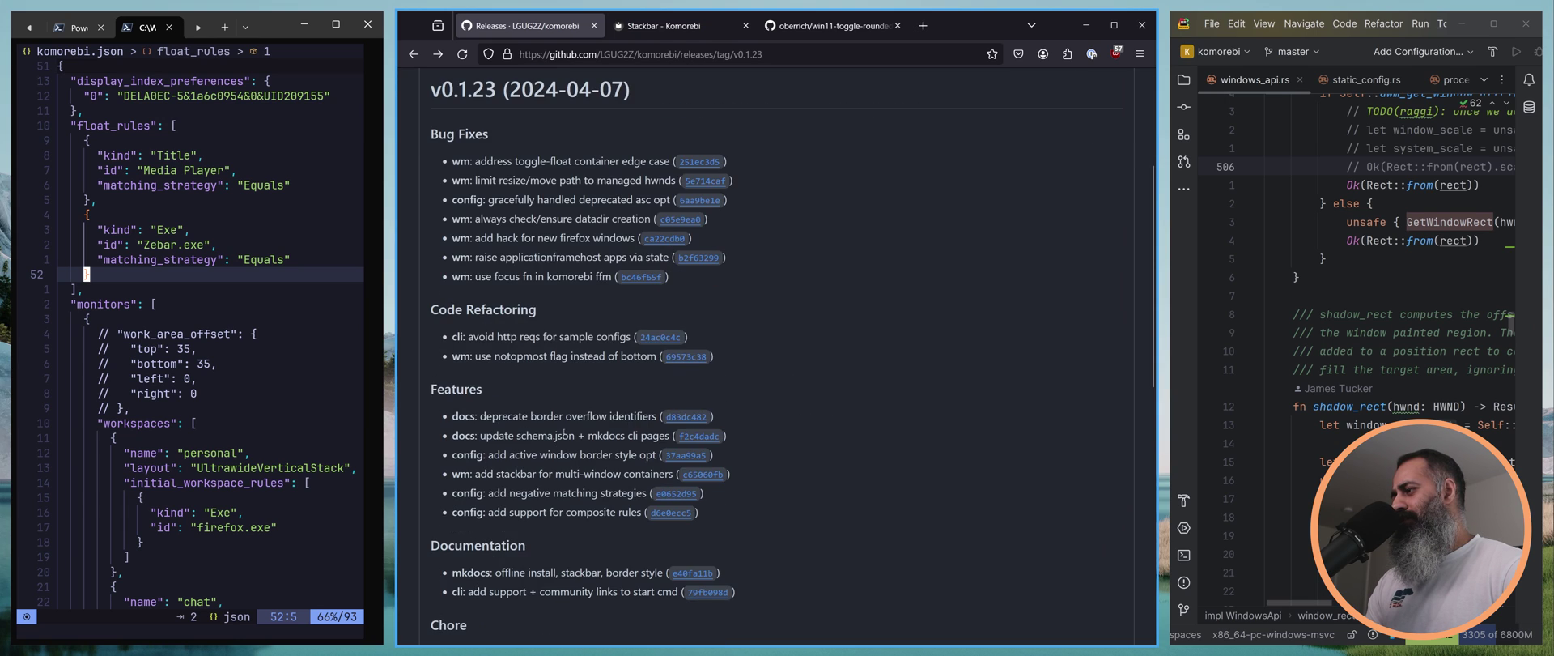
{"action": "scroll", "coordinate": [941, 376], "scroll_direction": "up", "scroll_amount": 4}
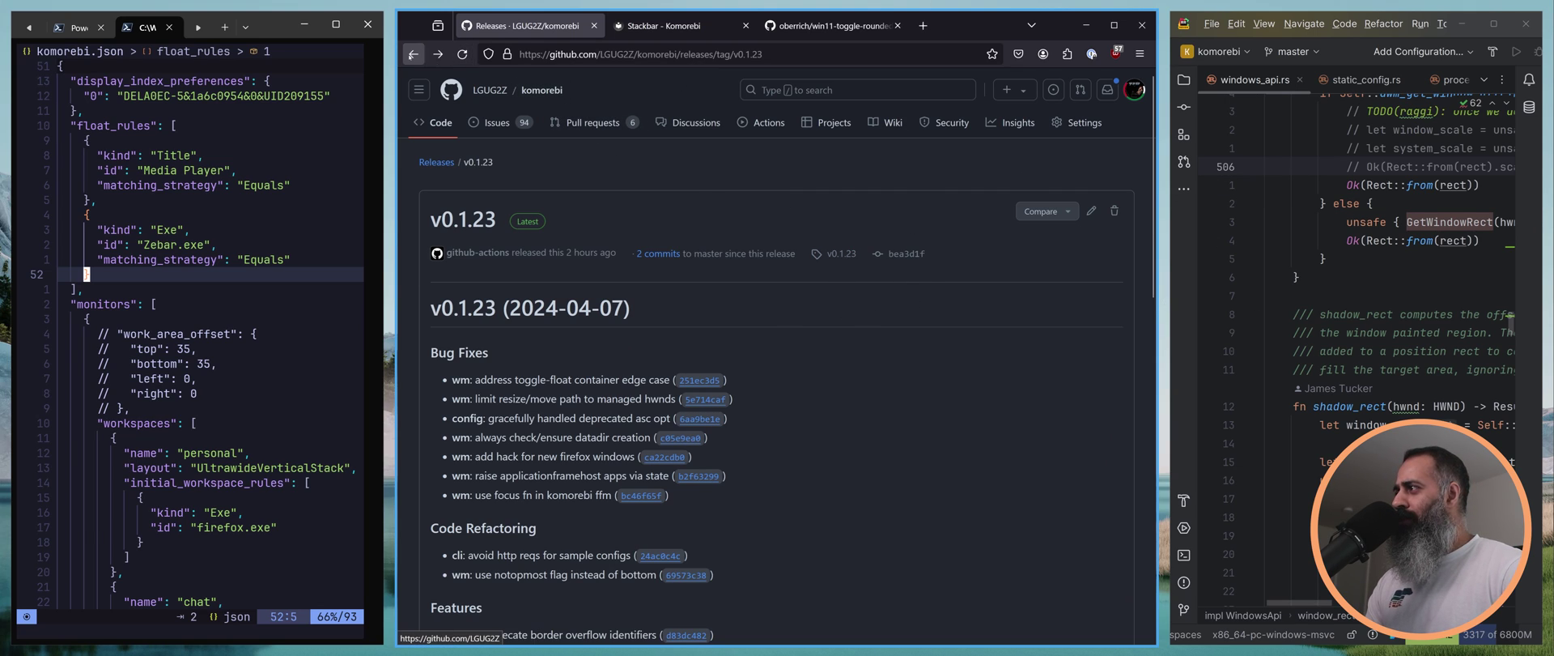
{"action": "left_click", "coordinate": [436, 163]}
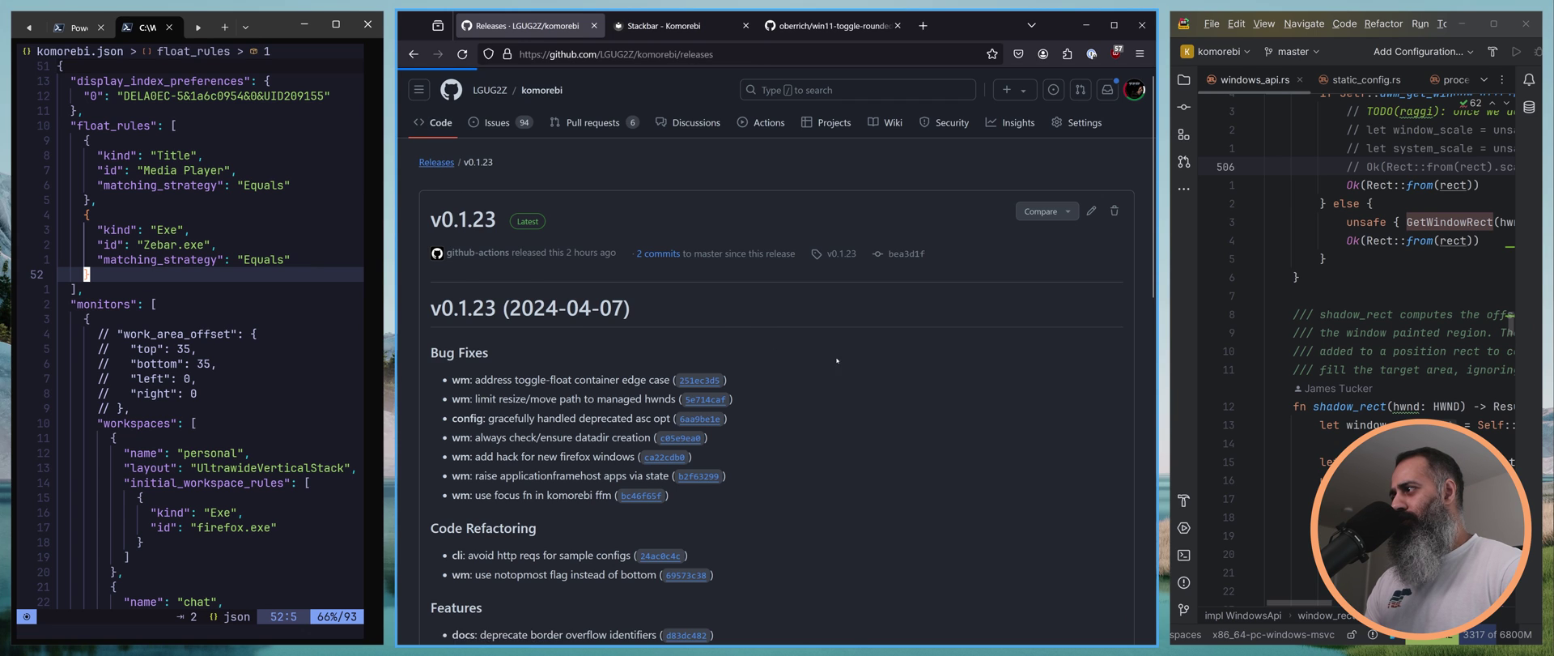
{"action": "scroll", "coordinate": [530, 359], "scroll_direction": "down", "scroll_amount": 10}
{"action": "scroll", "coordinate": [530, 359], "scroll_direction": "down", "scroll_amount": 5}
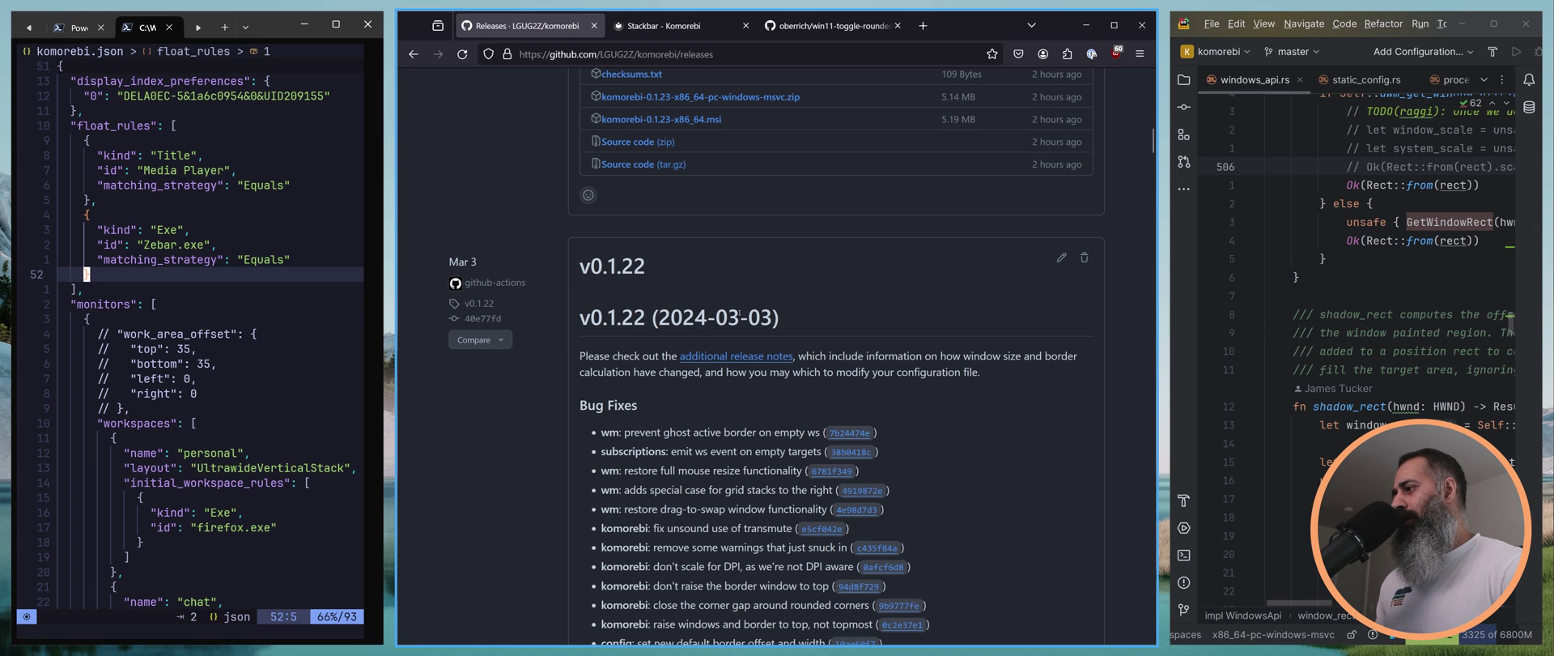
{"action": "scroll", "coordinate": [875, 425], "scroll_direction": "up", "scroll_amount": 15}
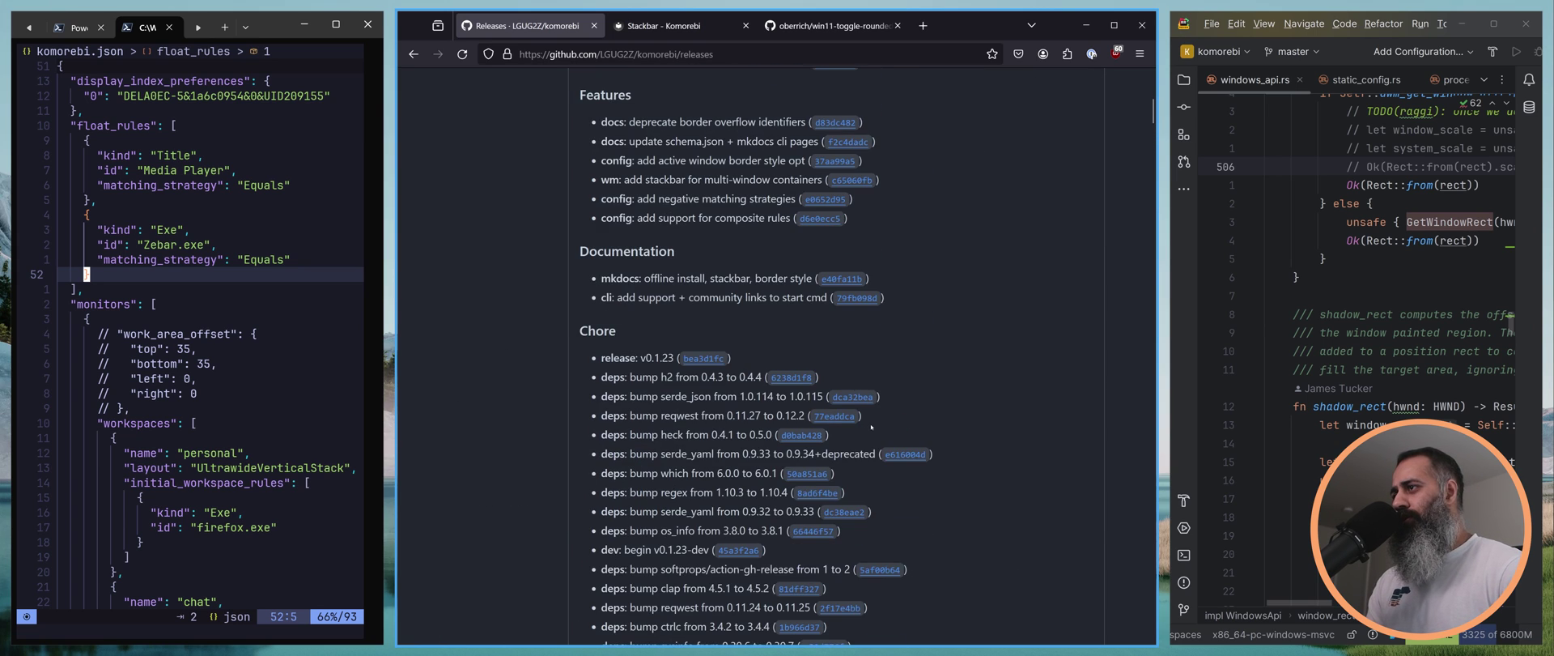
{"action": "scroll", "coordinate": [875, 430], "scroll_direction": "up", "scroll_amount": 2}
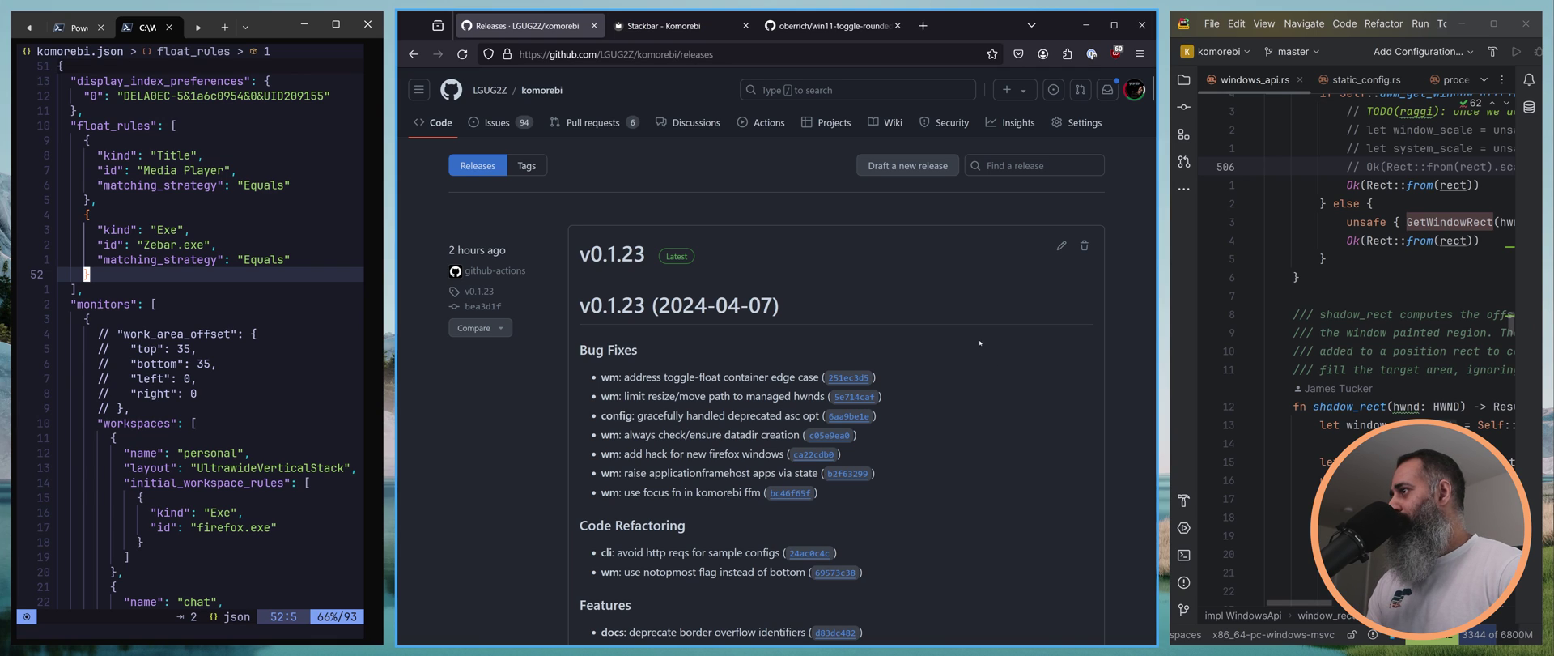
Open pull request #735 on Komorebic taskbar visibility controls and read its description and review comments.
{"action": "left_click", "coordinate": [593, 122]}
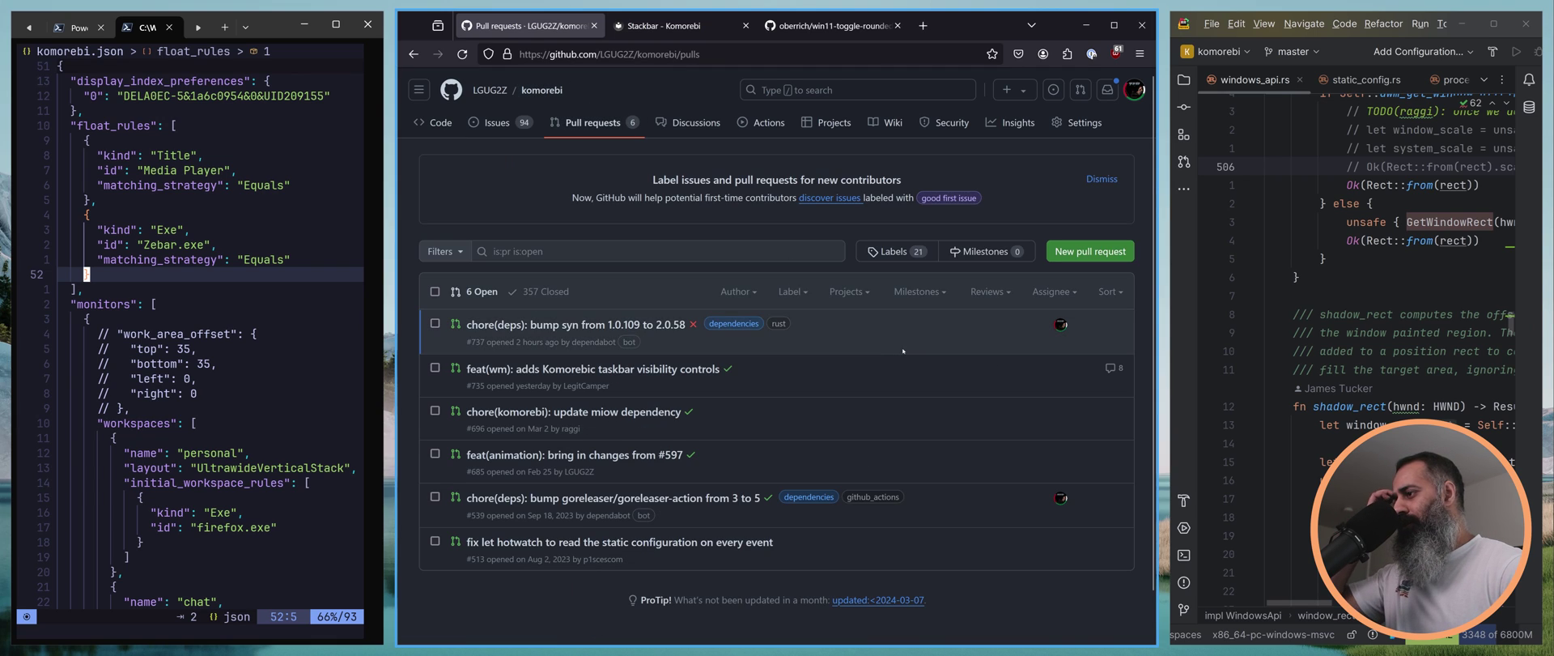
{"action": "left_click", "coordinate": [693, 370]}
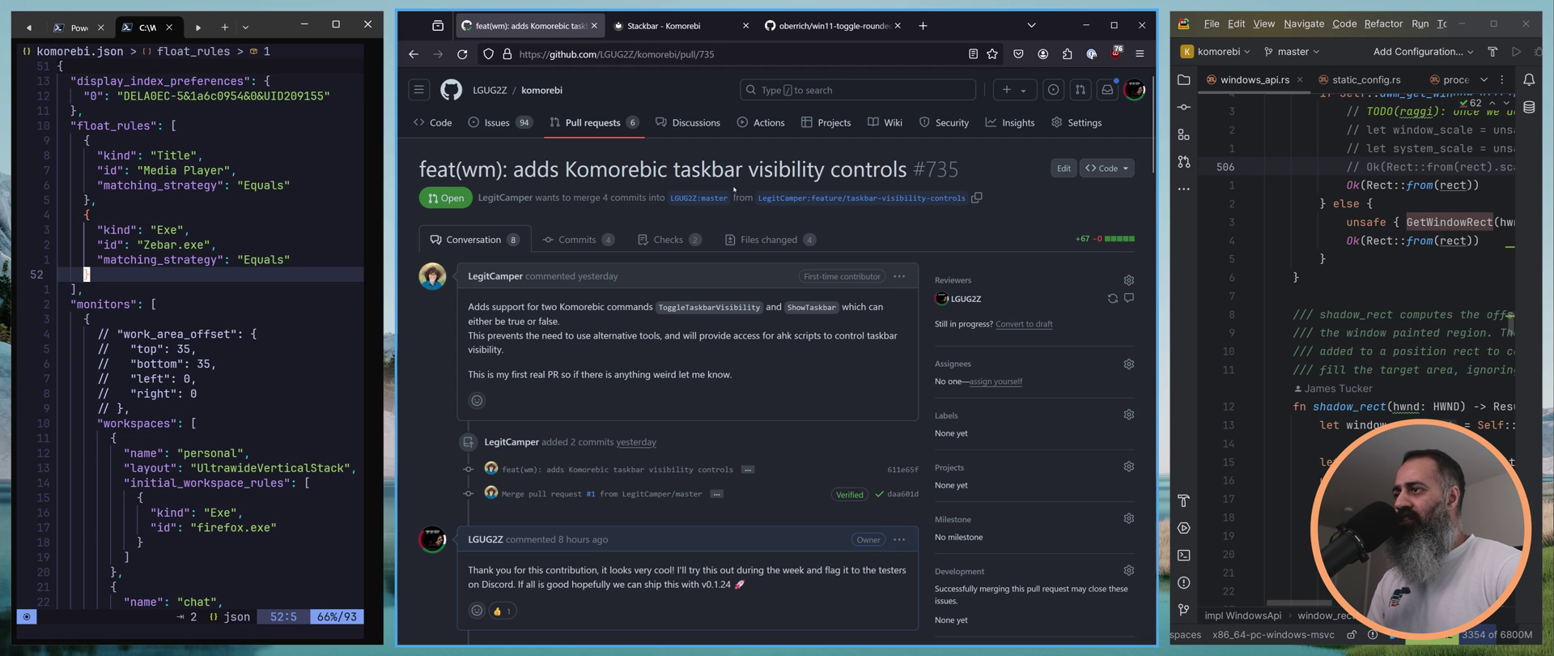
{"action": "scroll", "coordinate": [684, 316], "scroll_direction": "down", "scroll_amount": 5}
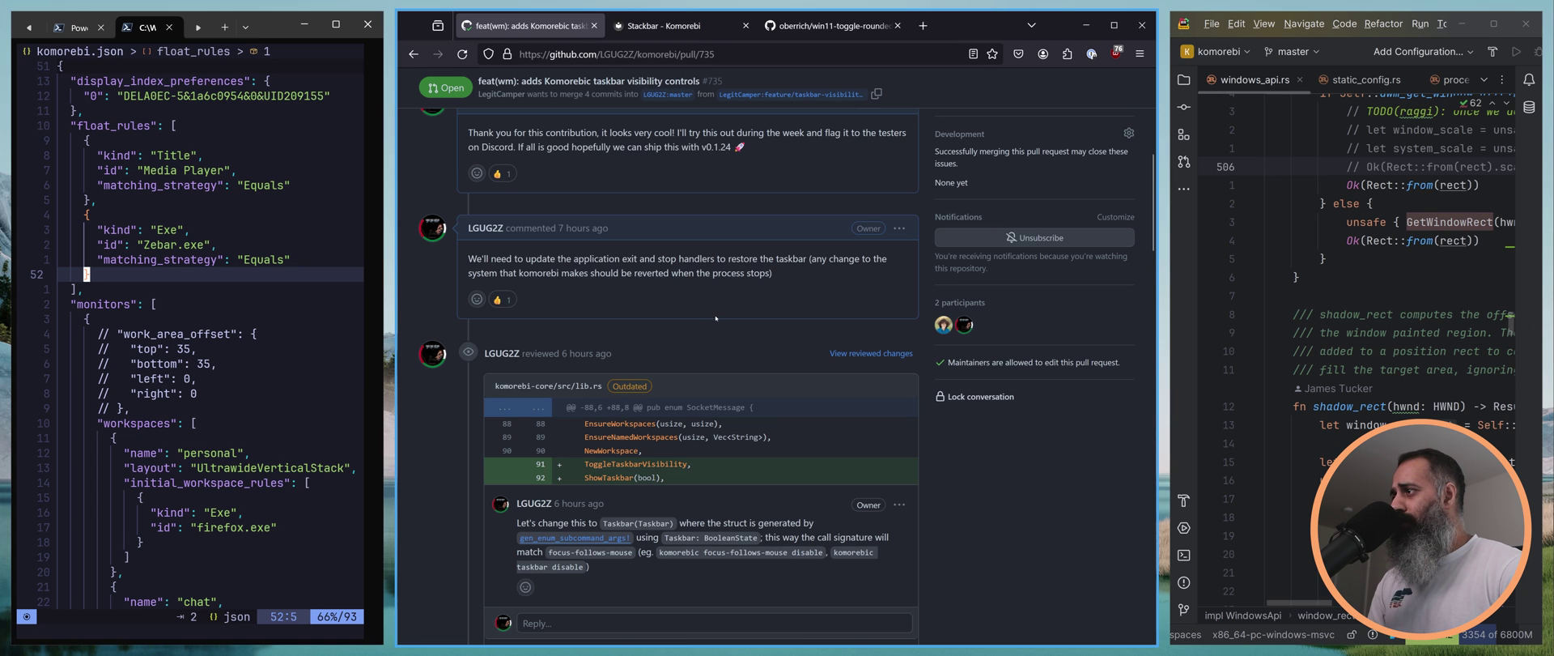
{"action": "scroll", "coordinate": [714, 321], "scroll_direction": "up", "scroll_amount": 4}
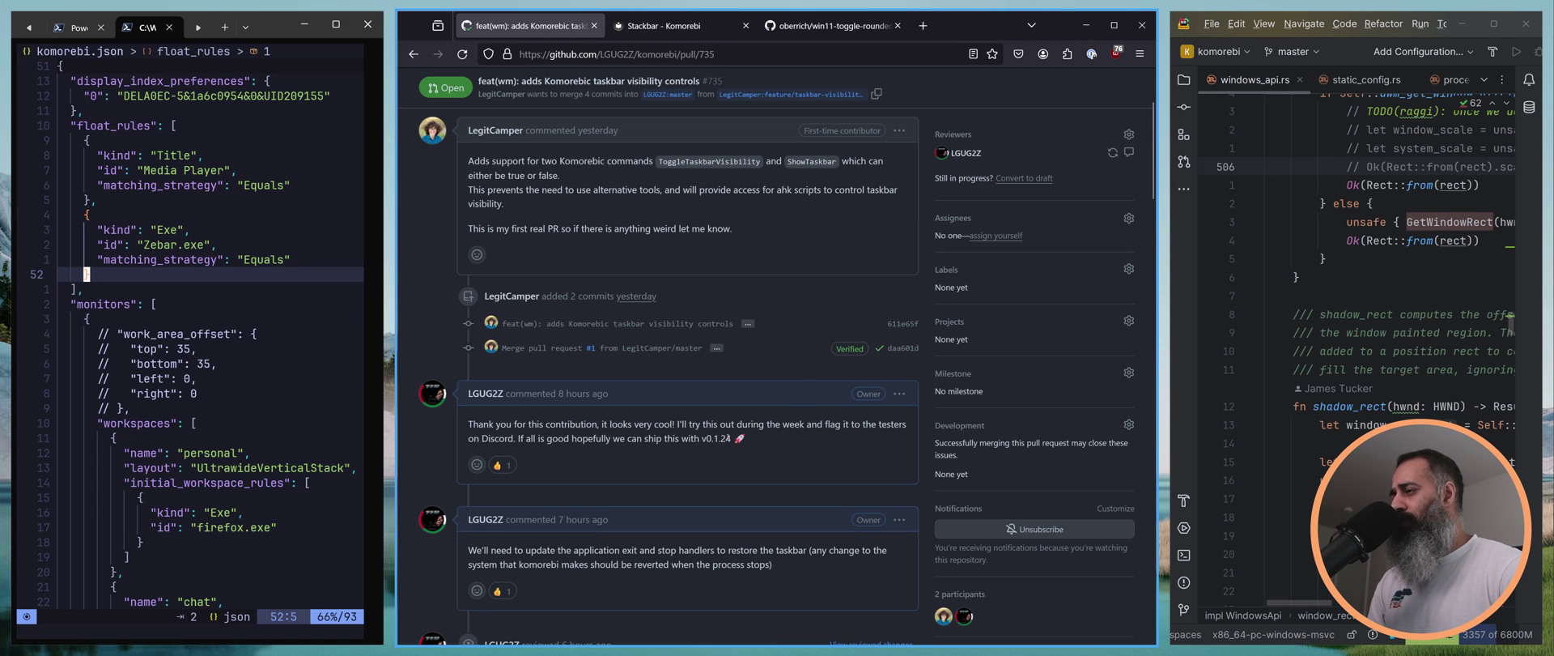
{"action": "scroll", "coordinate": [759, 406], "scroll_direction": "up", "scroll_amount": 2}
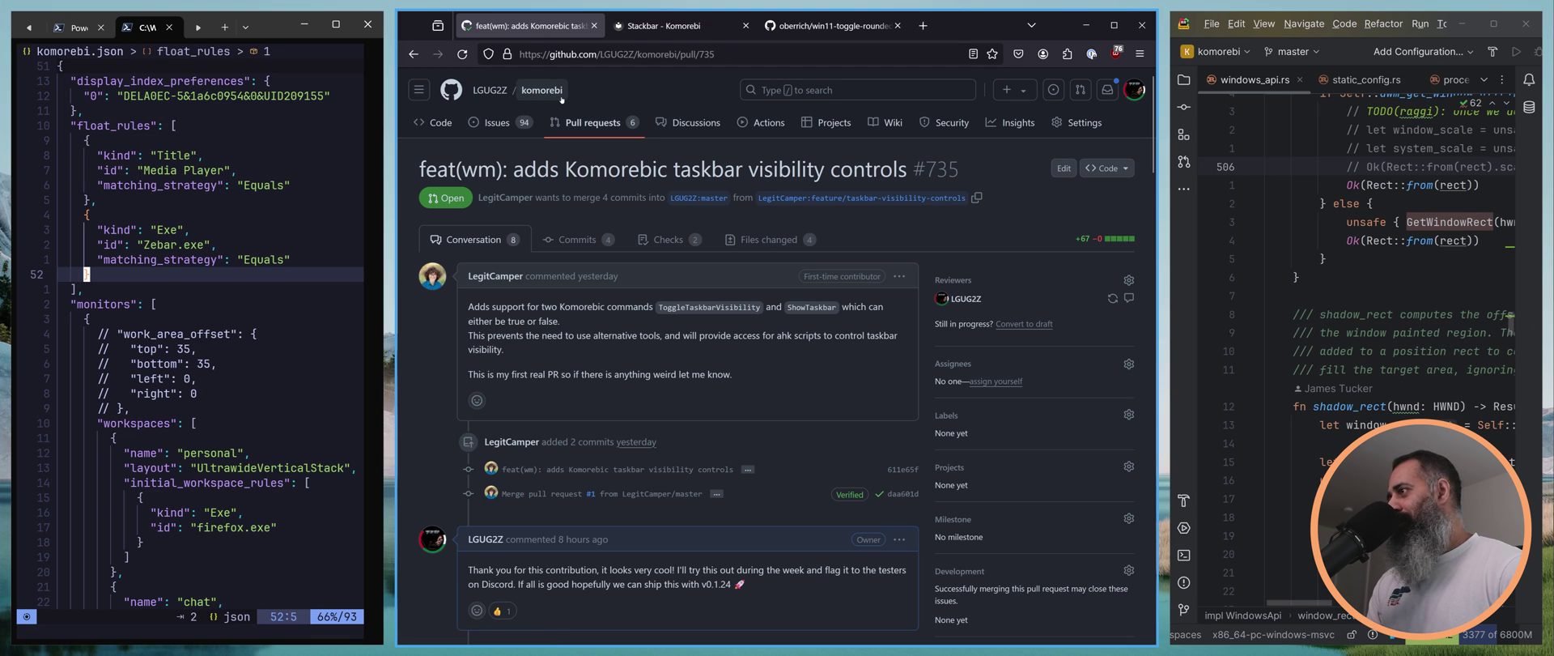
Open issue #736 about supporting multiple application-specific configuration files and read its description and comment.
{"action": "left_click", "coordinate": [495, 122]}
{"action": "scroll", "coordinate": [749, 236], "scroll_direction": "down", "scroll_amount": 3}
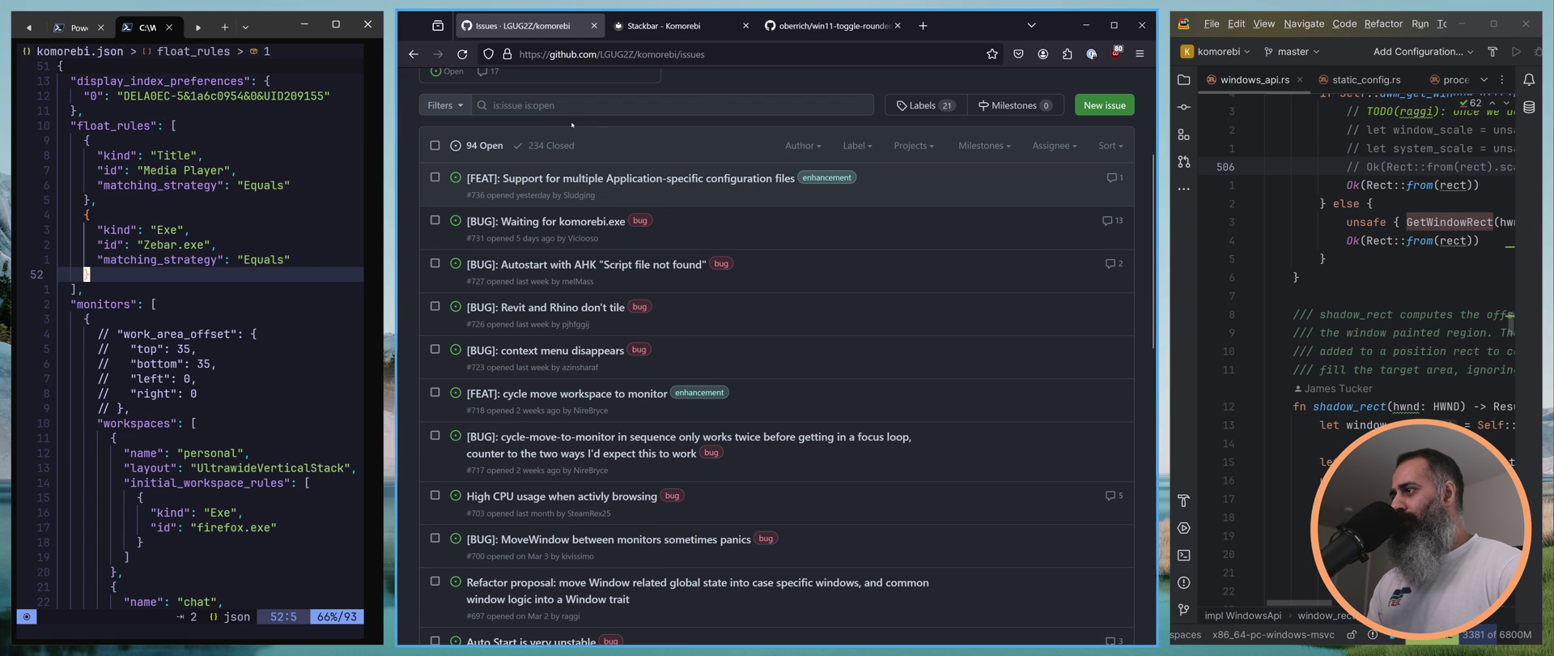
{"action": "left_click", "coordinate": [696, 174]}
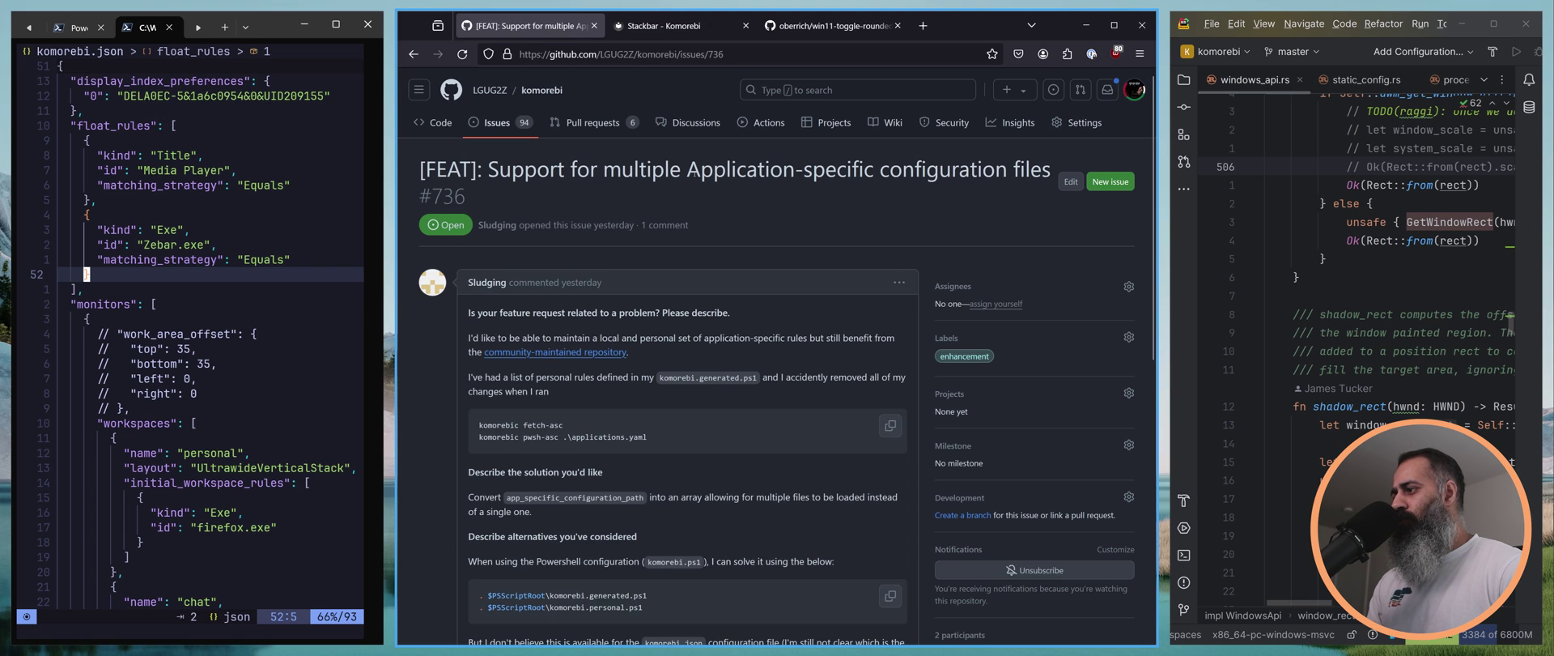
{"action": "scroll", "coordinate": [814, 357], "scroll_direction": "down", "scroll_amount": 1}
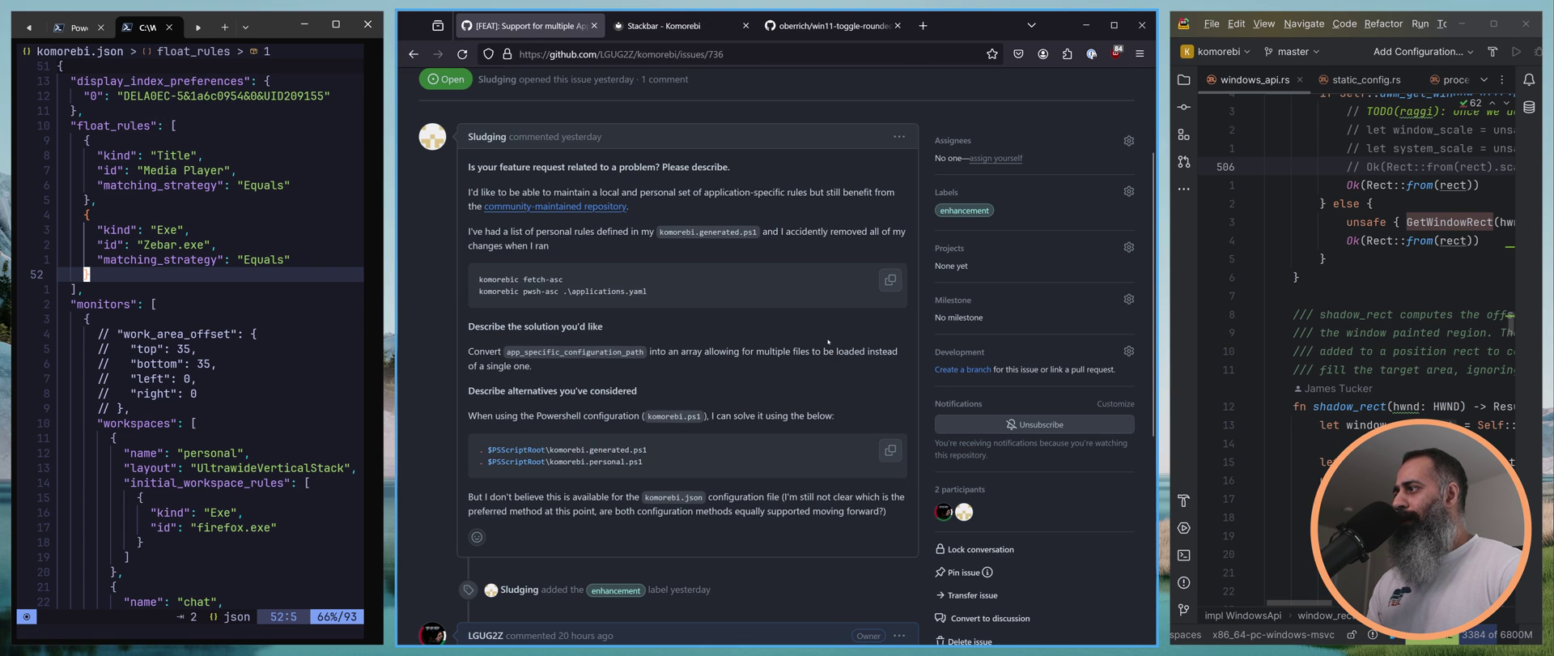
{"action": "scroll", "coordinate": [739, 333], "scroll_direction": "down", "scroll_amount": 3}
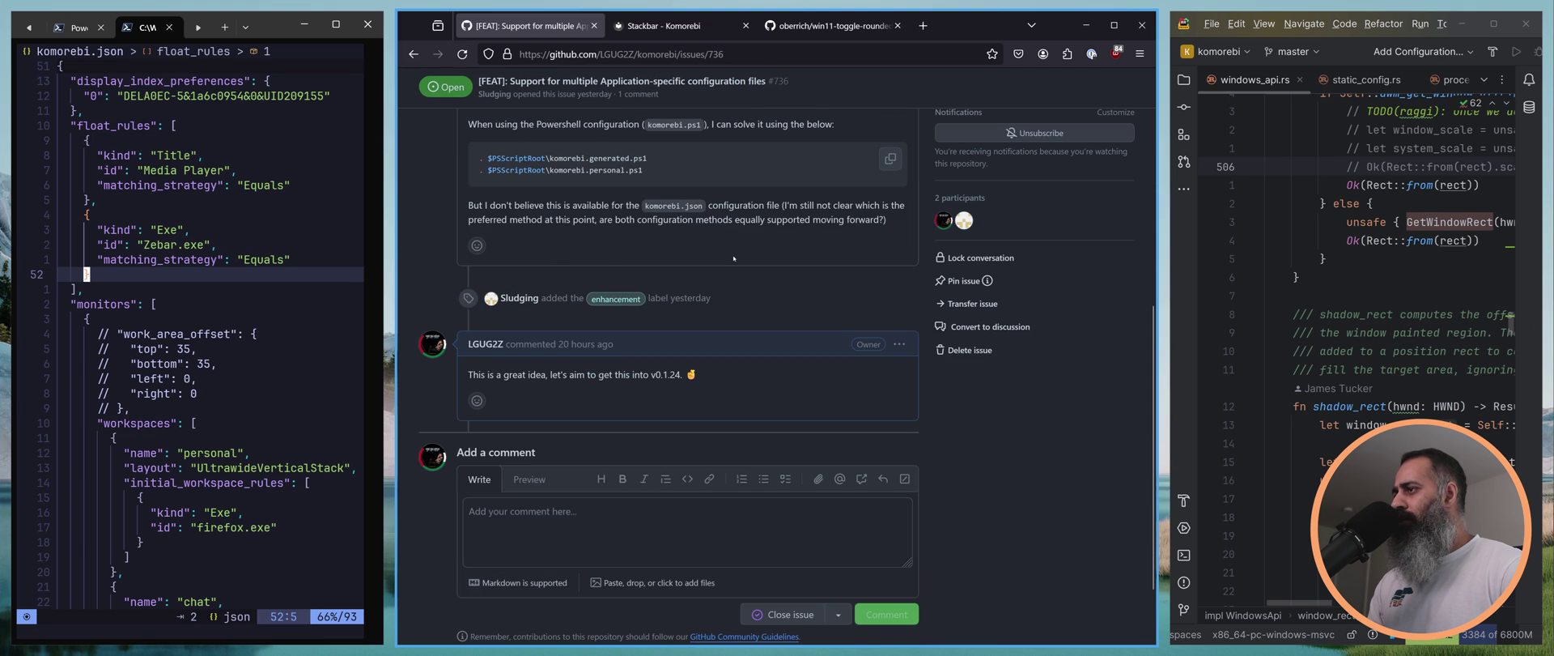
{"action": "scroll", "coordinate": [809, 284], "scroll_direction": "up", "scroll_amount": 2}
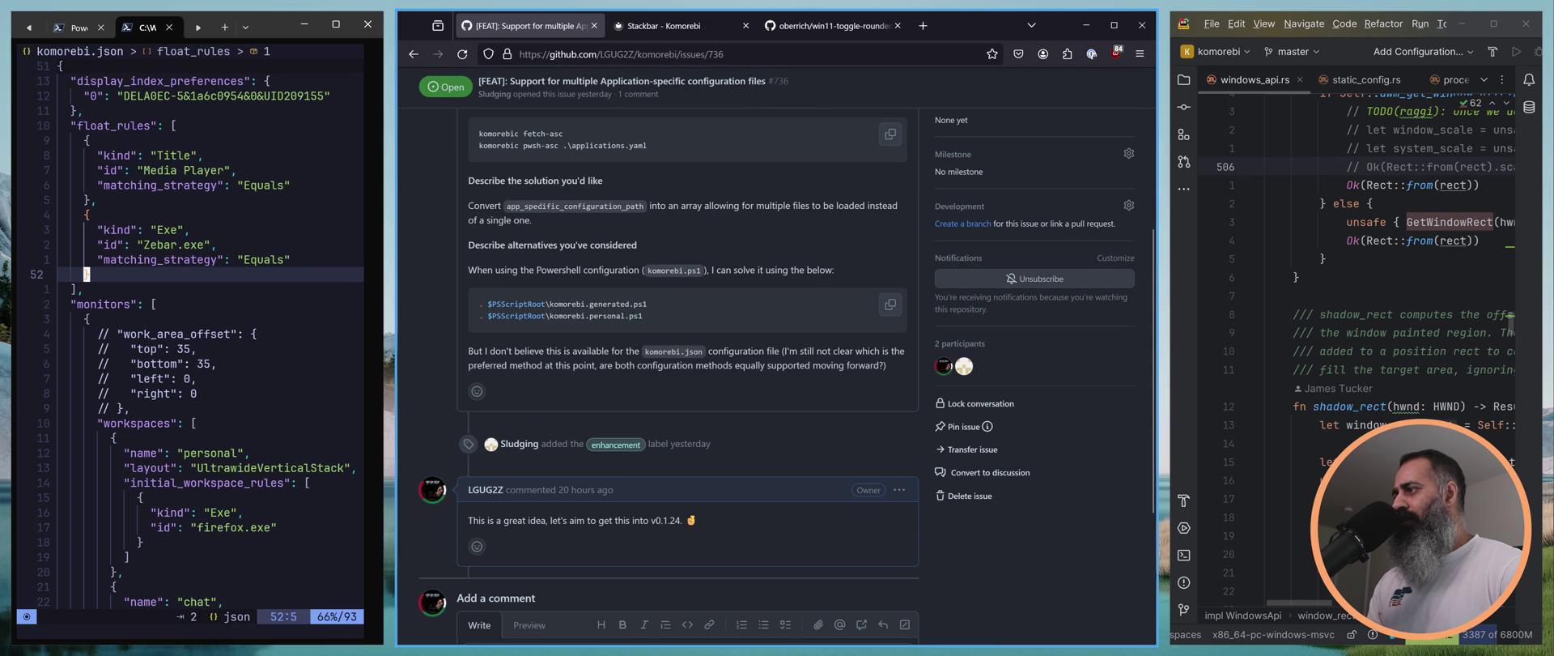
Highlight the proposed solution text in issue #736, ending with app_specific_configuration_path selected.
{"action": "left_click_drag", "start_coordinate": [507, 207], "coordinate": [794, 206]}
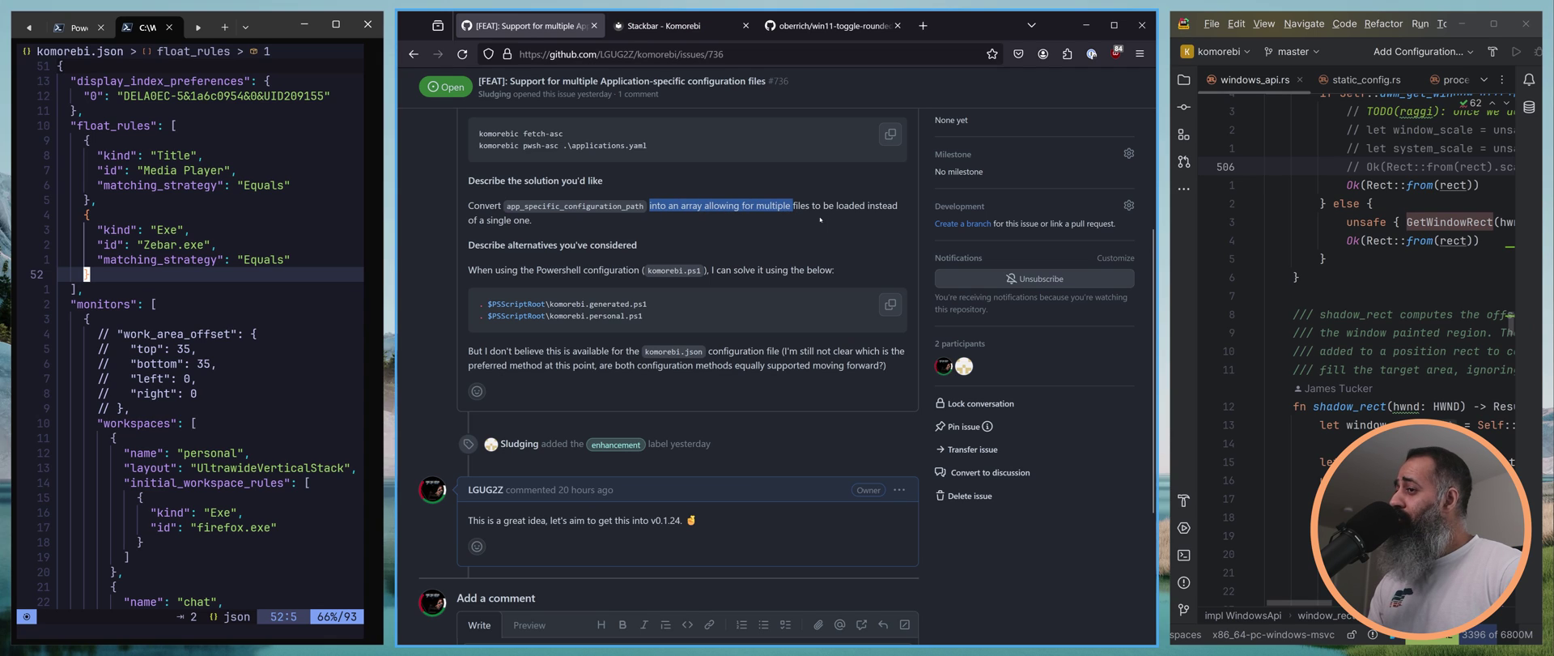
{"action": "left_click_drag", "start_coordinate": [506, 206], "coordinate": [649, 206]}
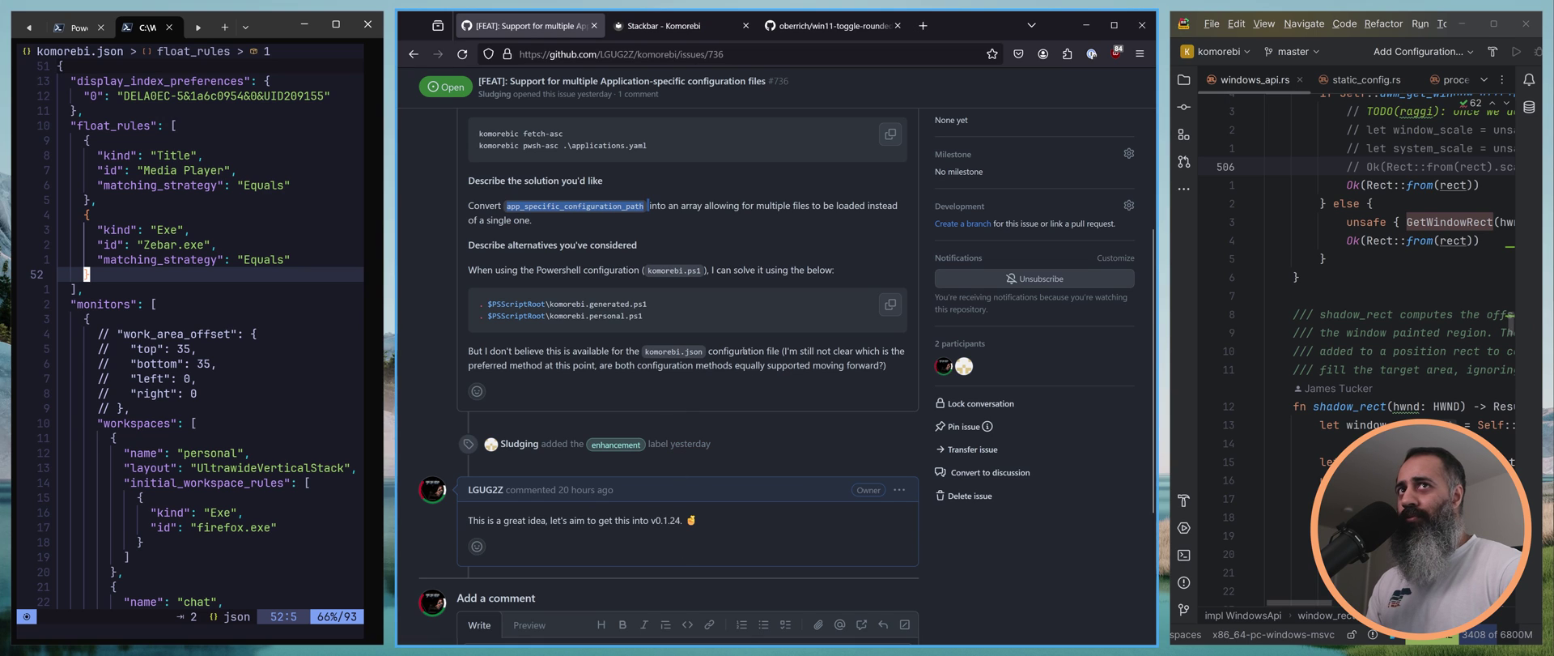
{"action": "scroll", "coordinate": [555, 276], "scroll_direction": "up", "scroll_amount": 4}
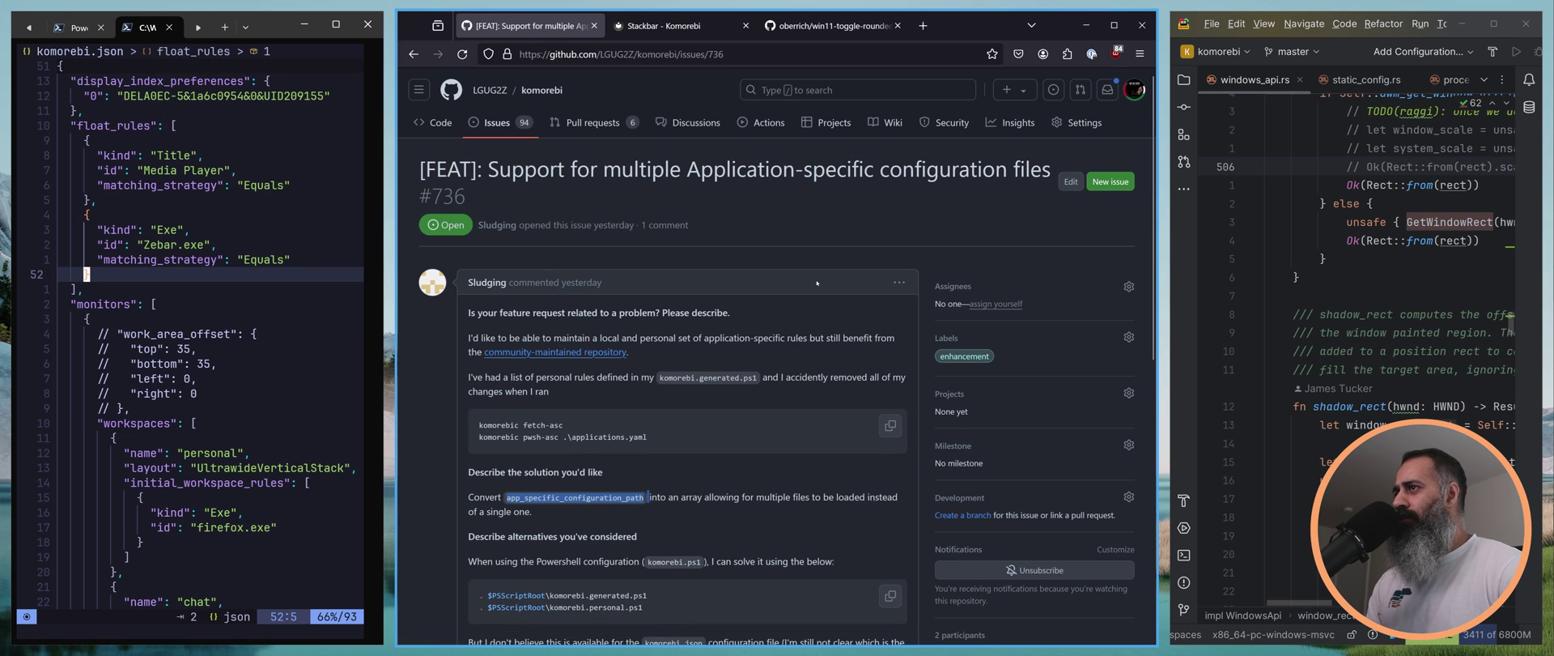
Open the komorebi repository's main page and look over its release and sponsor sections and the README badges.
{"action": "left_click", "coordinate": [541, 90]}
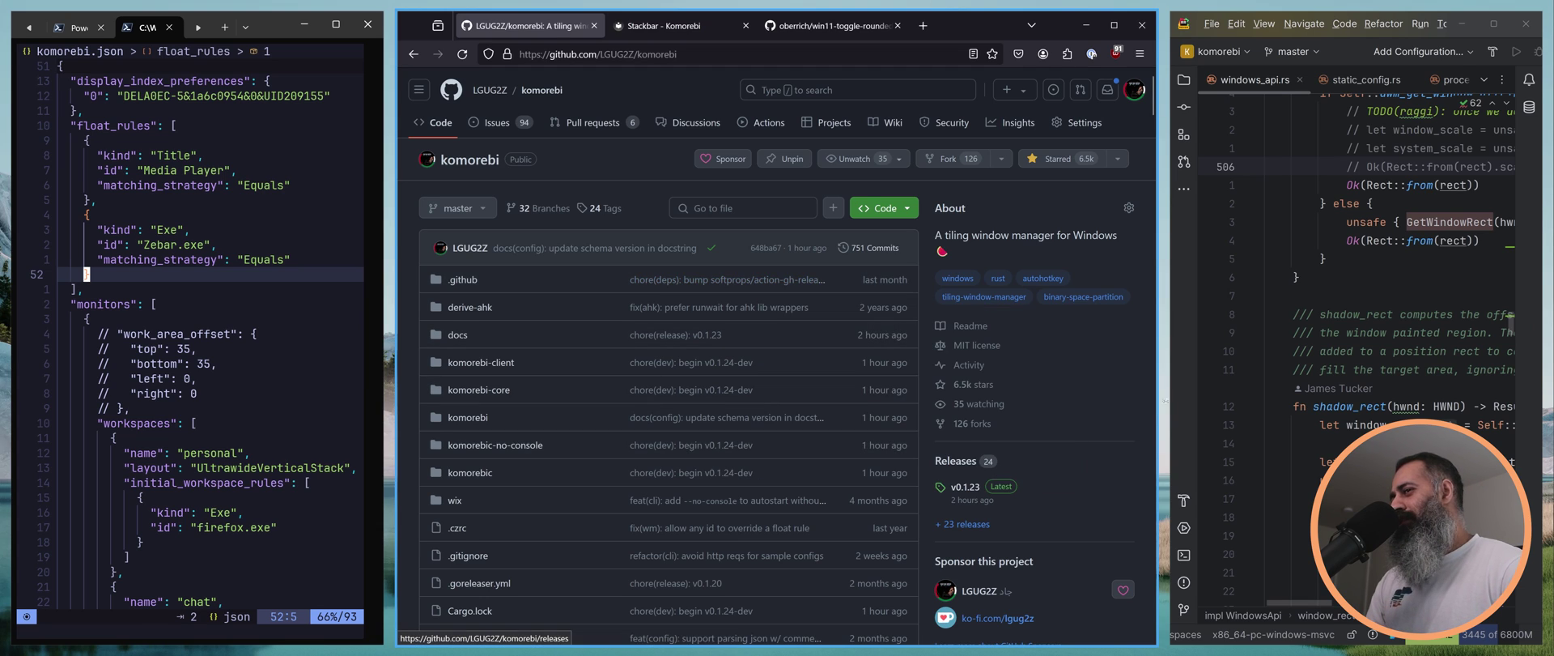
{"action": "scroll", "coordinate": [890, 348], "scroll_direction": "down", "scroll_amount": 3}
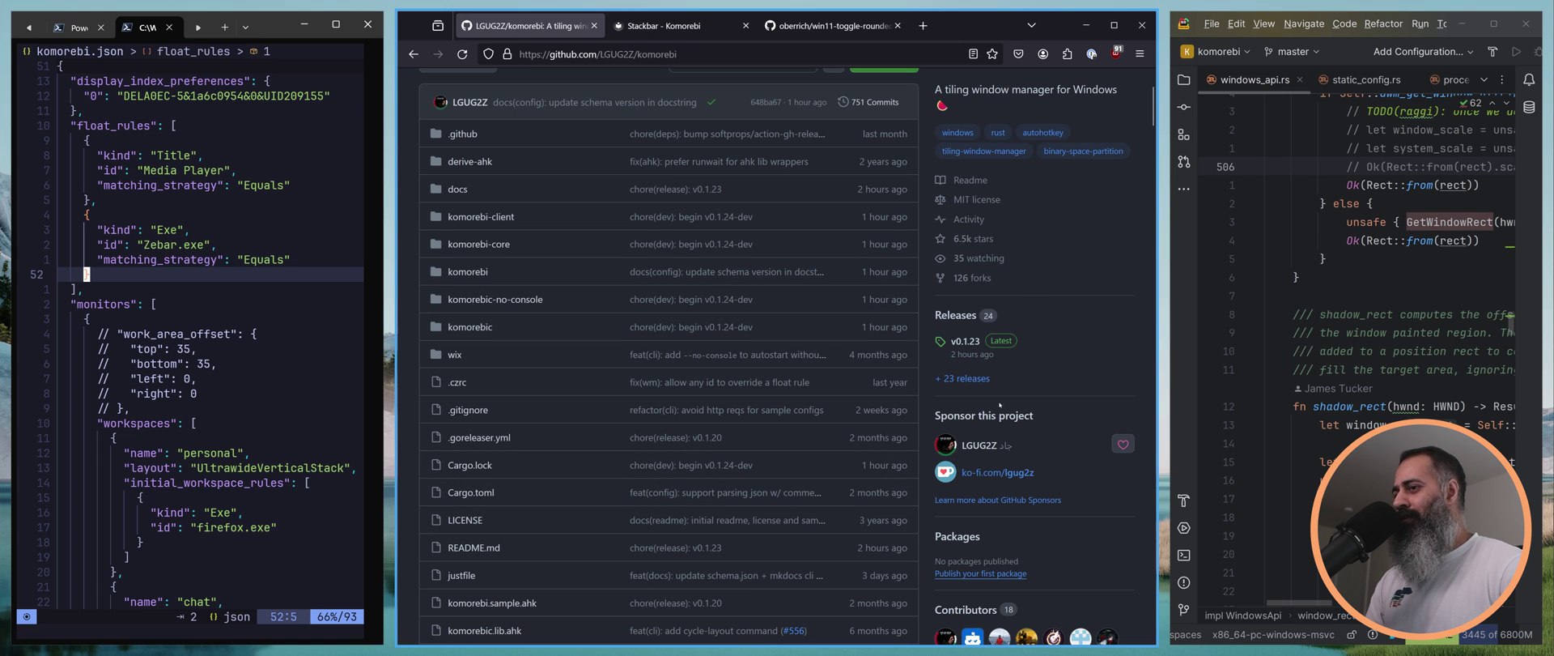
{"action": "scroll", "coordinate": [1086, 398], "scroll_direction": "up", "scroll_amount": 2}
{"action": "scroll", "coordinate": [880, 484], "scroll_direction": "down", "scroll_amount": 15}
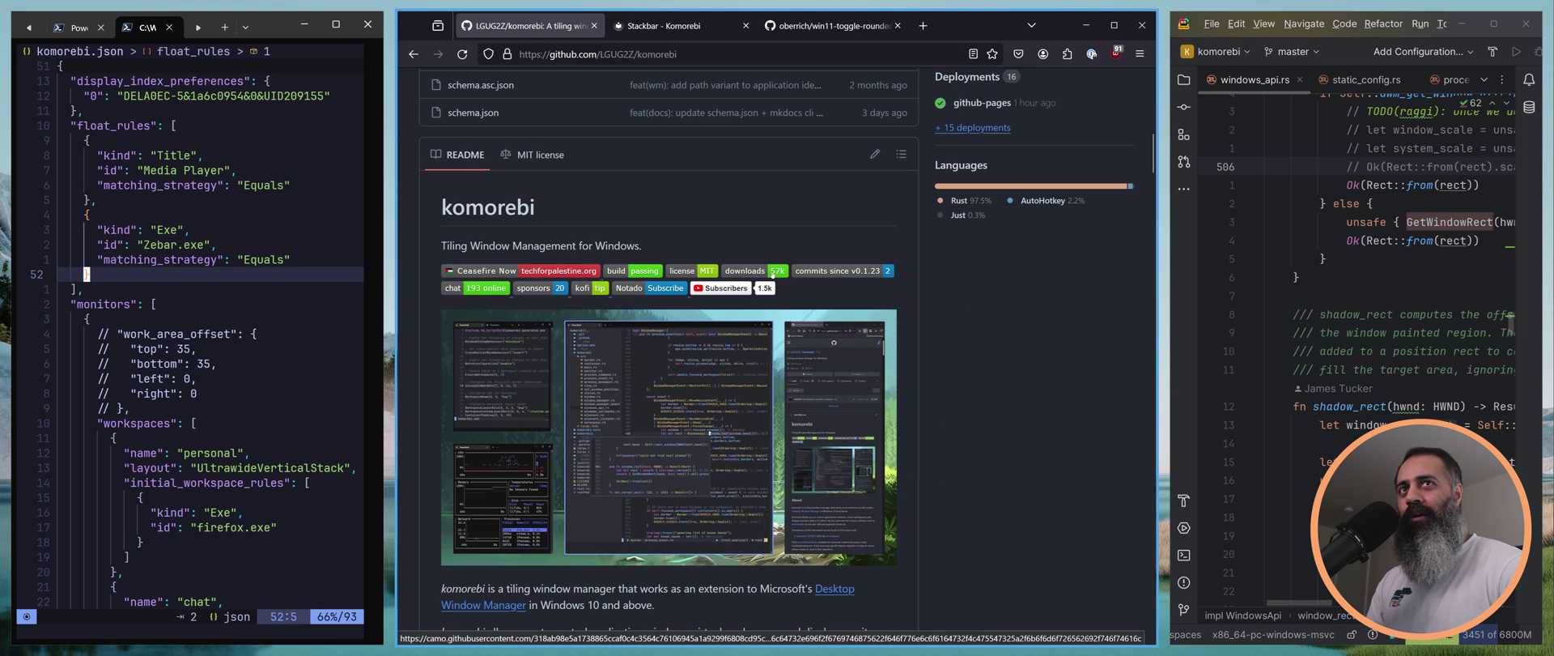
{"action": "scroll", "coordinate": [815, 363], "scroll_direction": "up", "scroll_amount": 10}
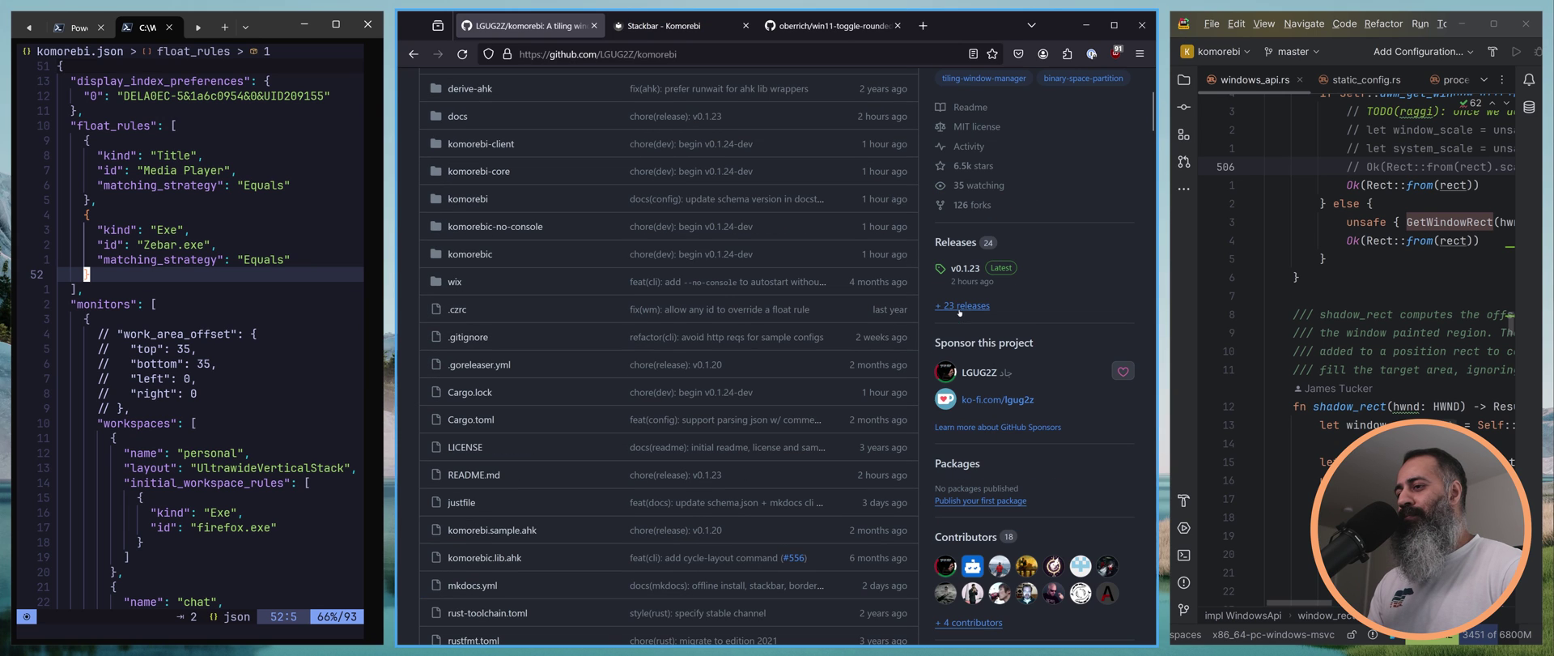
{"action": "scroll", "coordinate": [971, 389], "scroll_direction": "down", "scroll_amount": 3}
{"action": "left_click", "coordinate": [989, 392]}
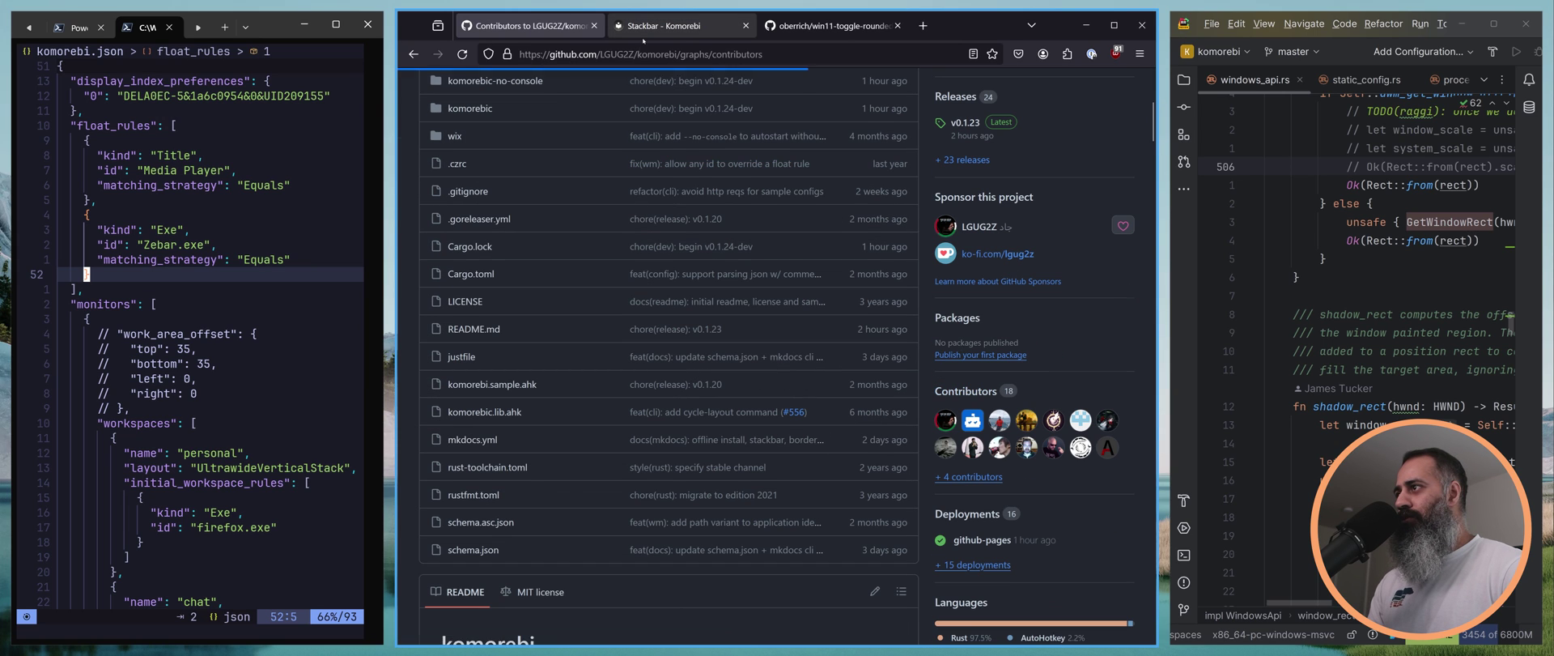
{"action": "left_click", "coordinate": [413, 53]}
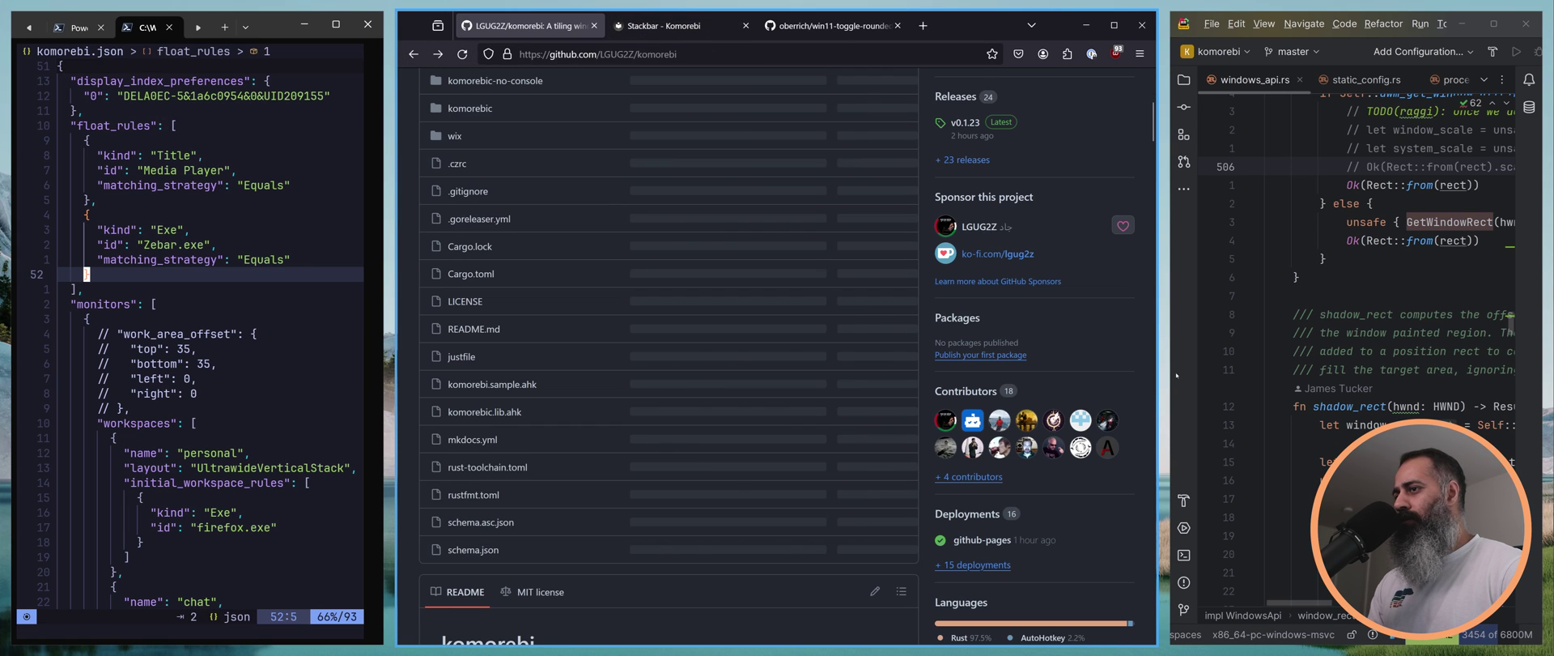
Open the maintainer's GitHub profile from the repository's sponsor section and go to the sponsors section of their sponsorship page.
{"action": "scroll", "coordinate": [1074, 159], "scroll_direction": "up", "scroll_amount": 3}
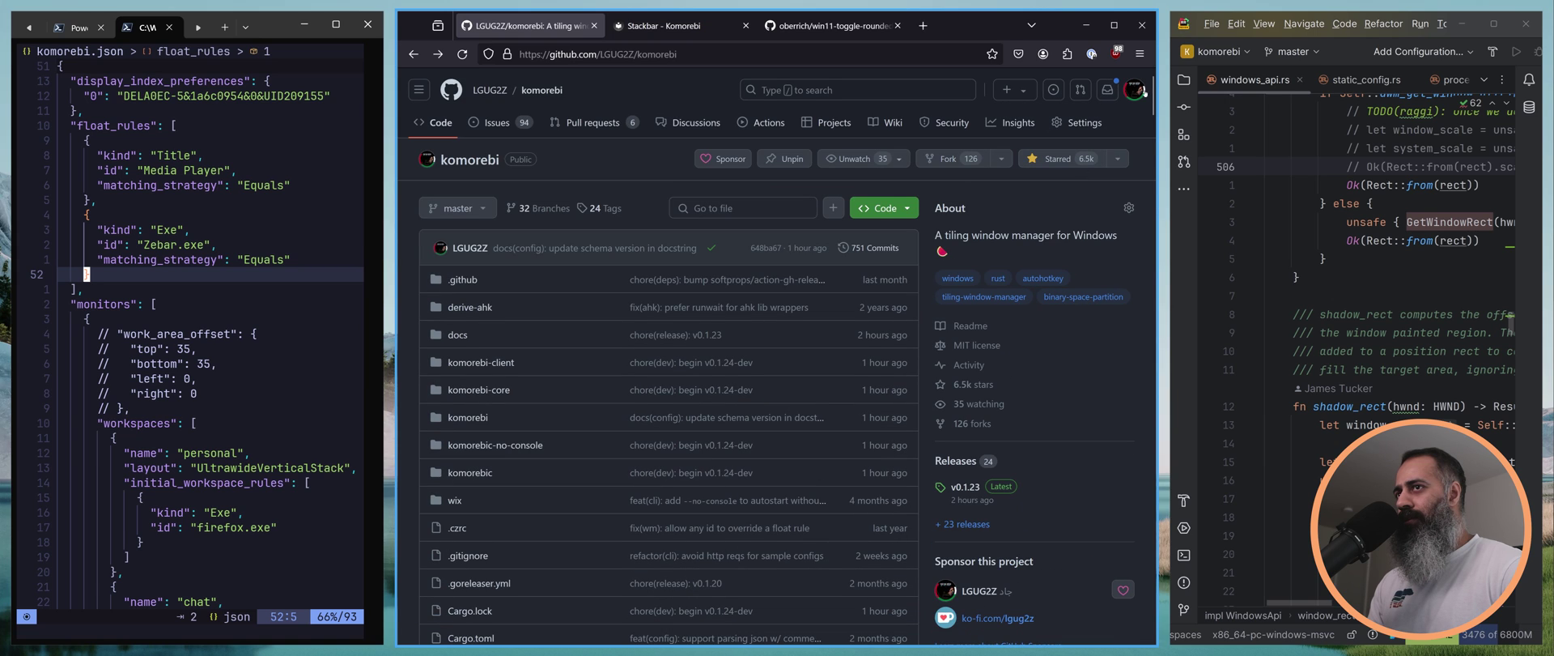
{"action": "scroll", "coordinate": [1037, 433], "scroll_direction": "down", "scroll_amount": 3}
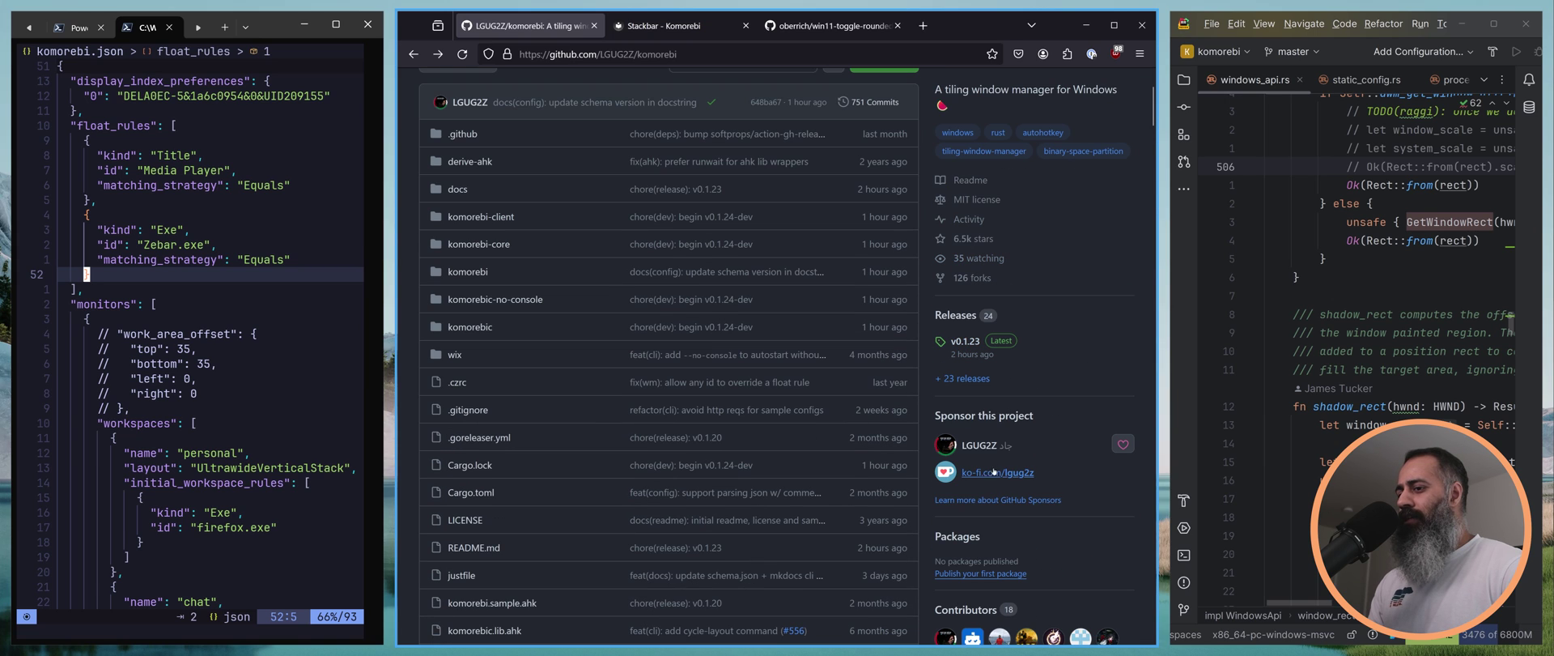
{"action": "left_click", "coordinate": [980, 445]}
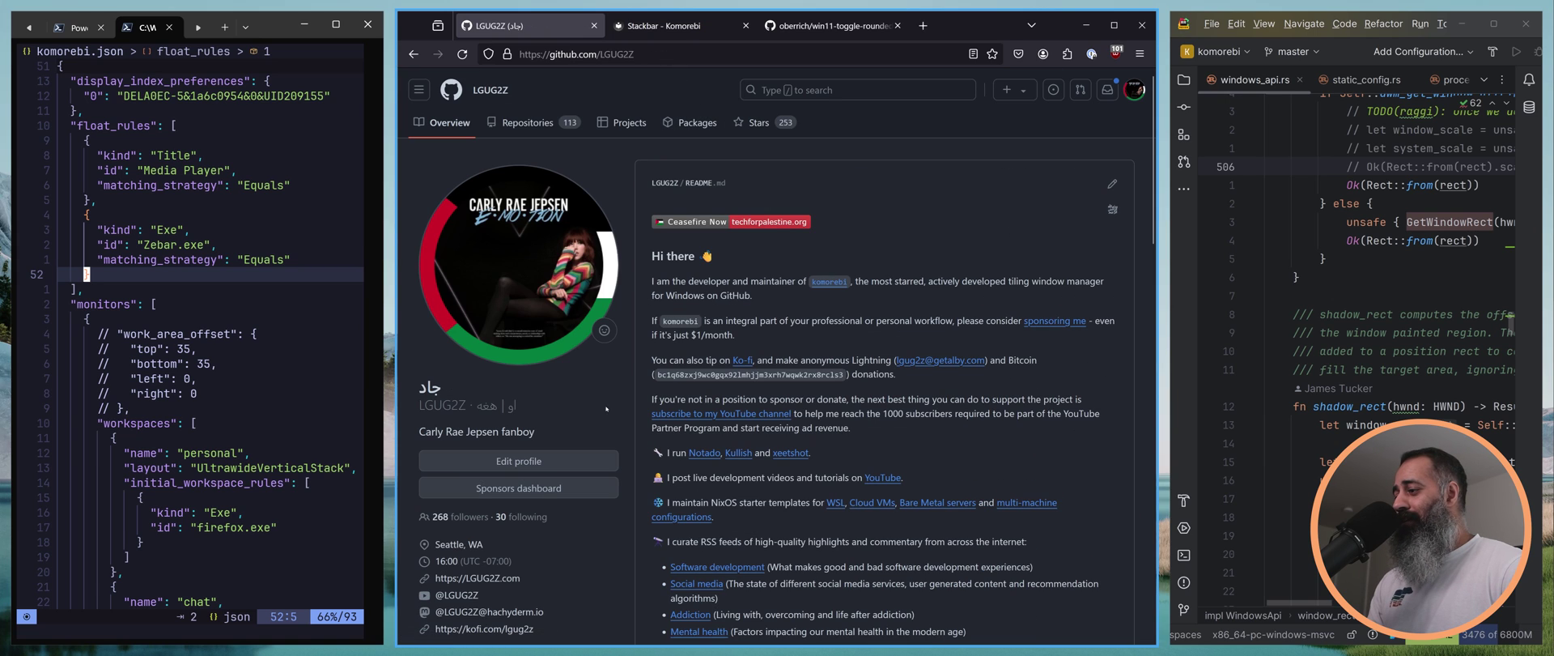
{"action": "scroll", "coordinate": [561, 466], "scroll_direction": "down", "scroll_amount": 3}
{"action": "left_click", "coordinate": [587, 356]}
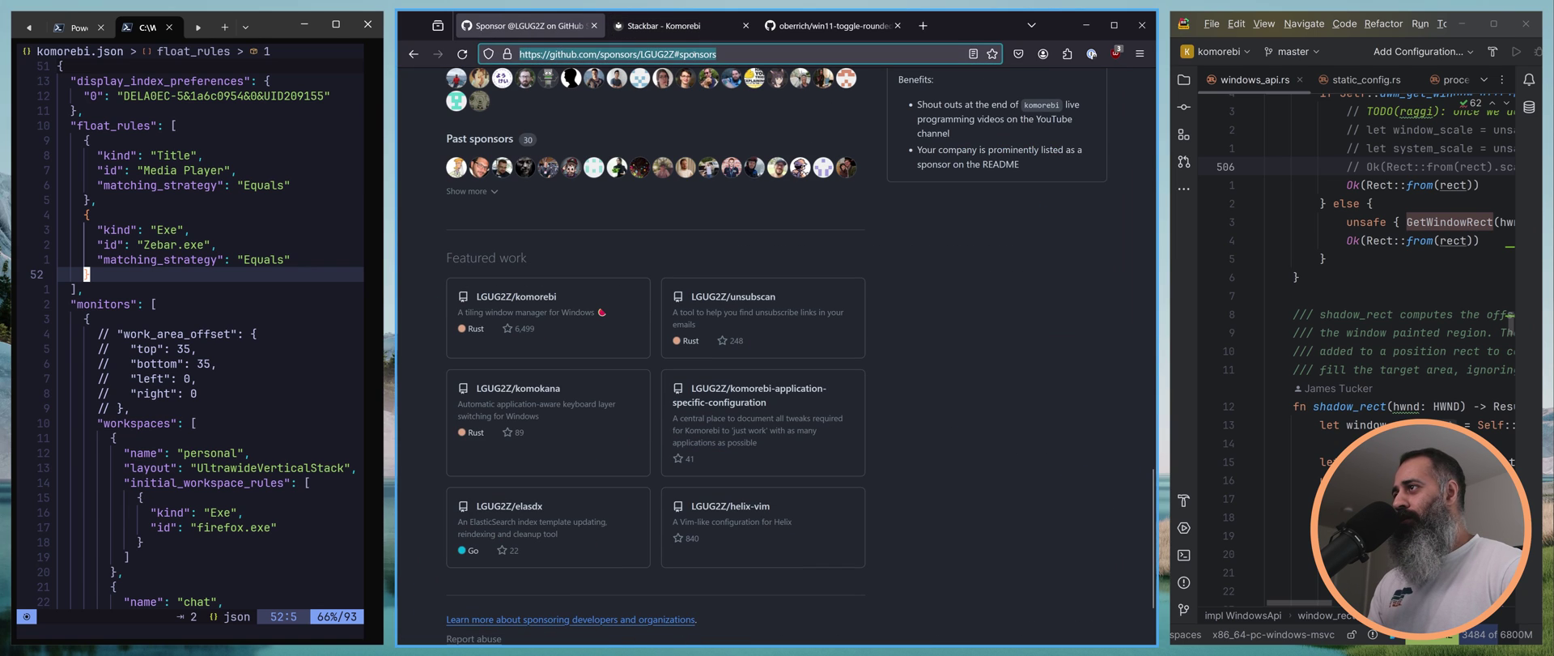
{"action": "key", "text": "ctrl+shift+p"}
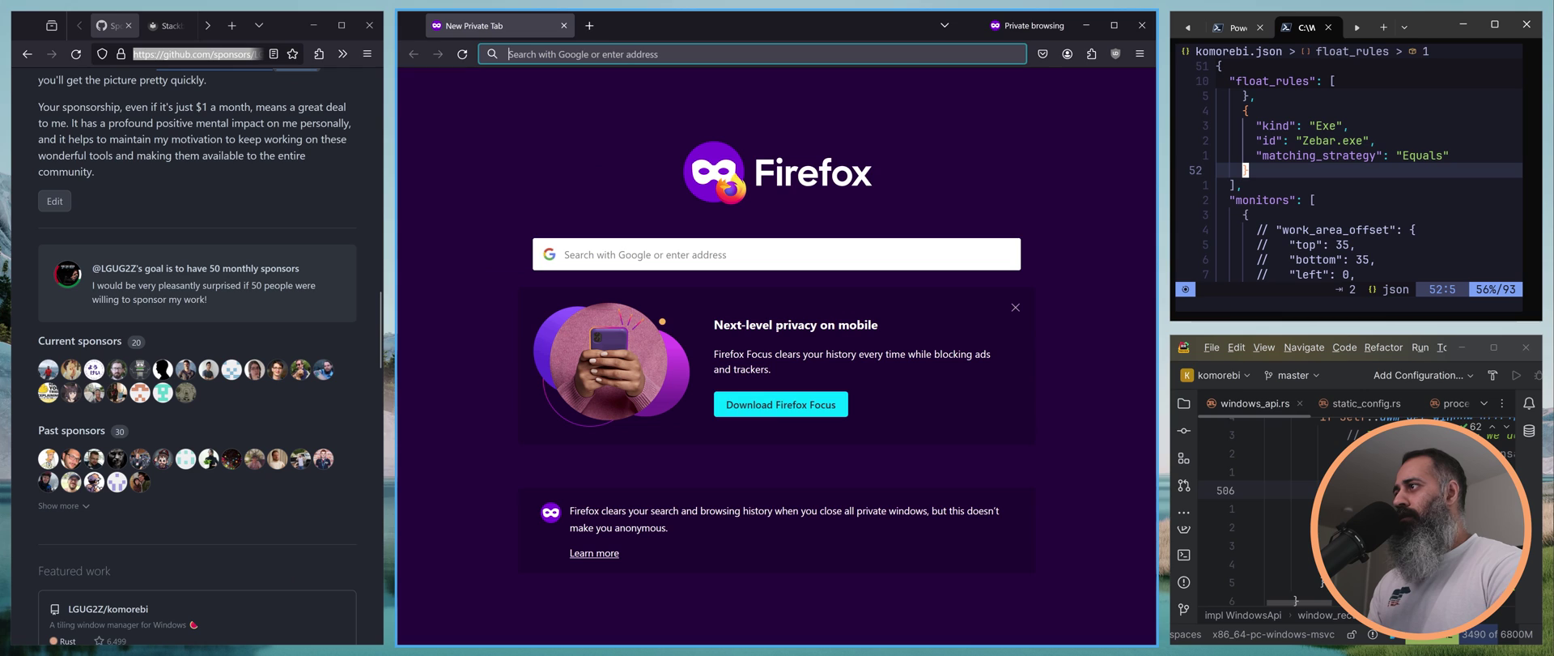
{"action": "type", "text": "https://github.com/sponsors/LGUG2Z#sponsors"}
{"action": "key", "text": "Return"}
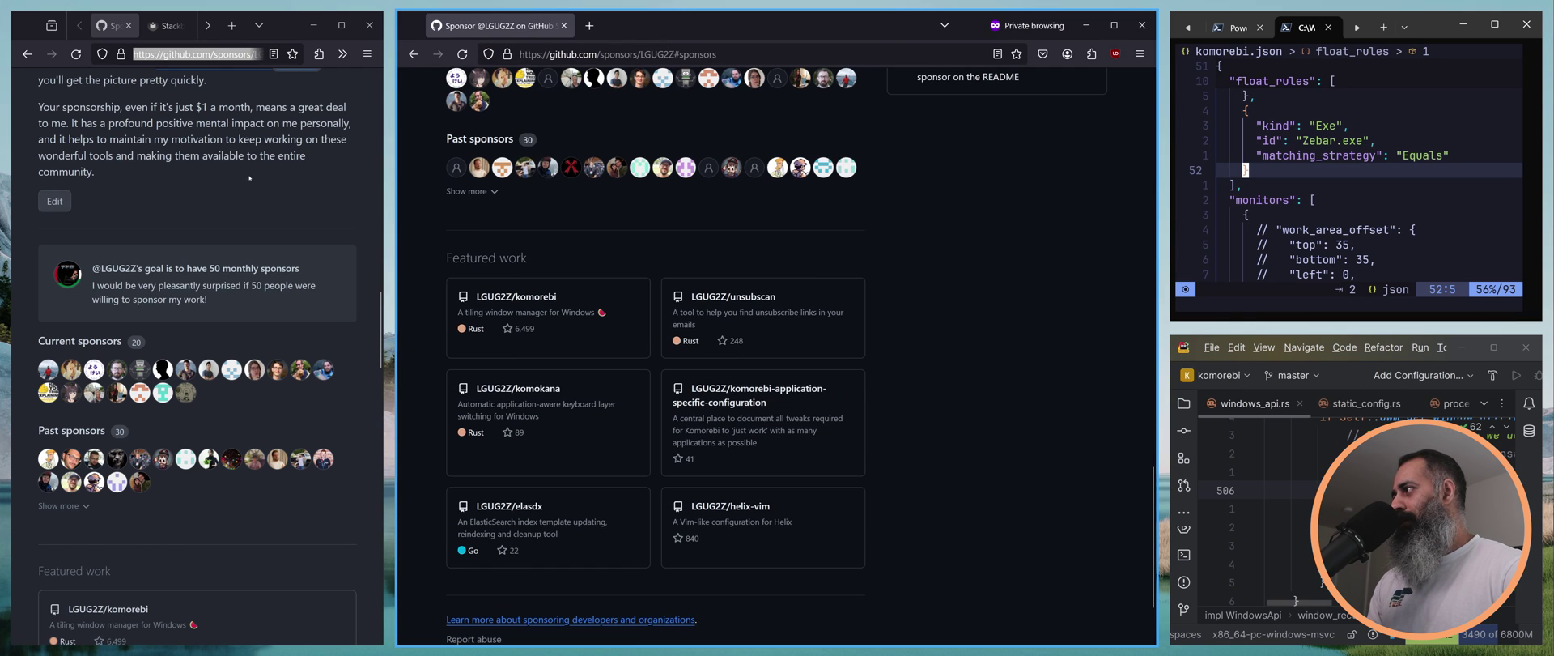
Examine the sponsorship goal, the $500 a month tier and the Current sponsors list, and preview one sponsor's profile card.
{"action": "scroll", "coordinate": [261, 252], "scroll_direction": "up", "scroll_amount": 5}
{"action": "scroll", "coordinate": [261, 253], "scroll_direction": "up", "scroll_amount": 4}
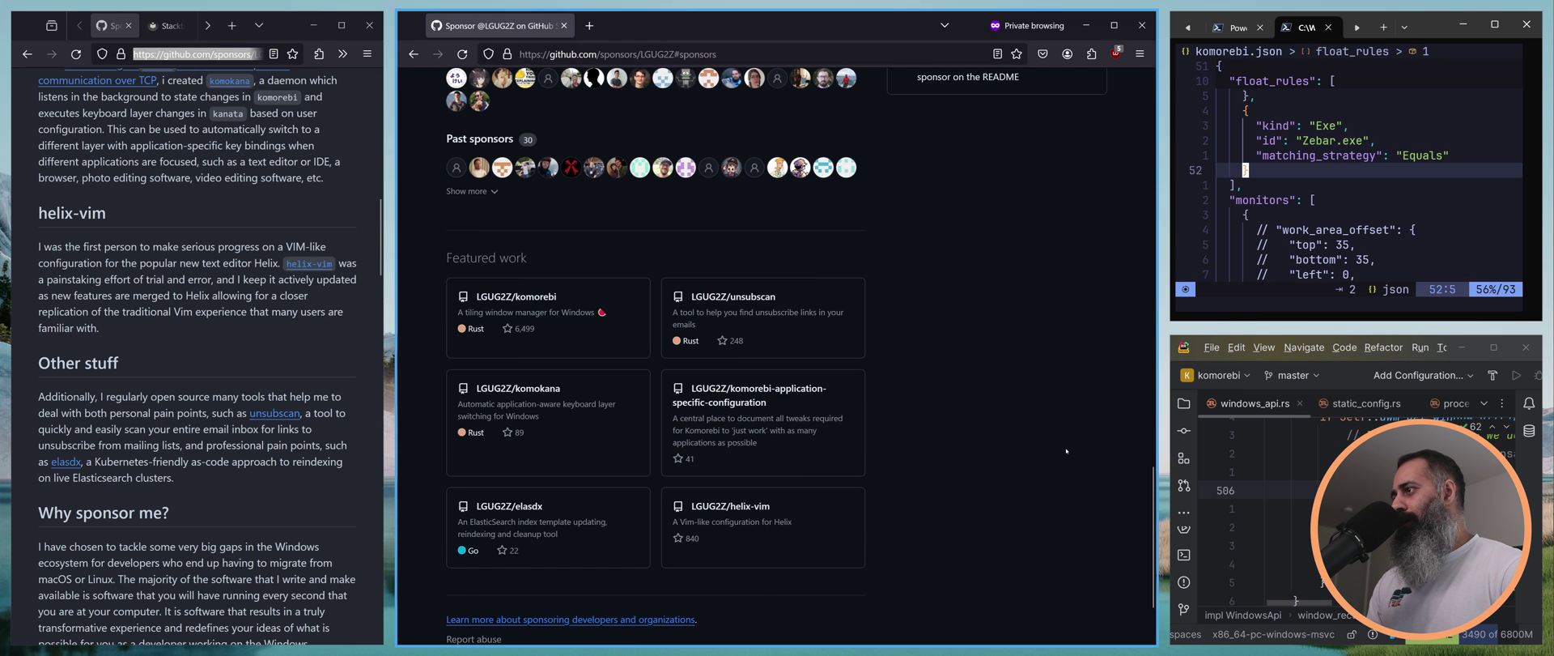
{"action": "scroll", "coordinate": [1044, 449], "scroll_direction": "up", "scroll_amount": 3}
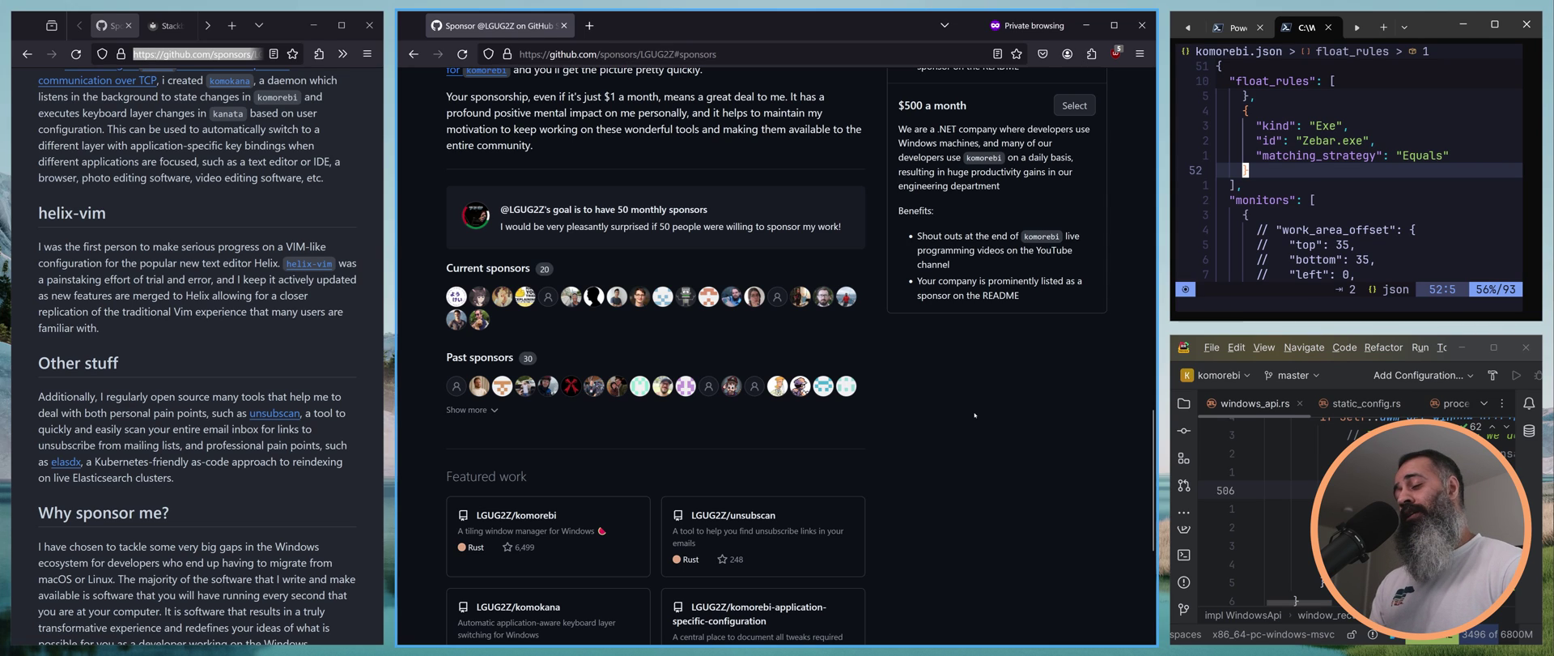
{"action": "scroll", "coordinate": [971, 425], "scroll_direction": "up", "scroll_amount": 2}
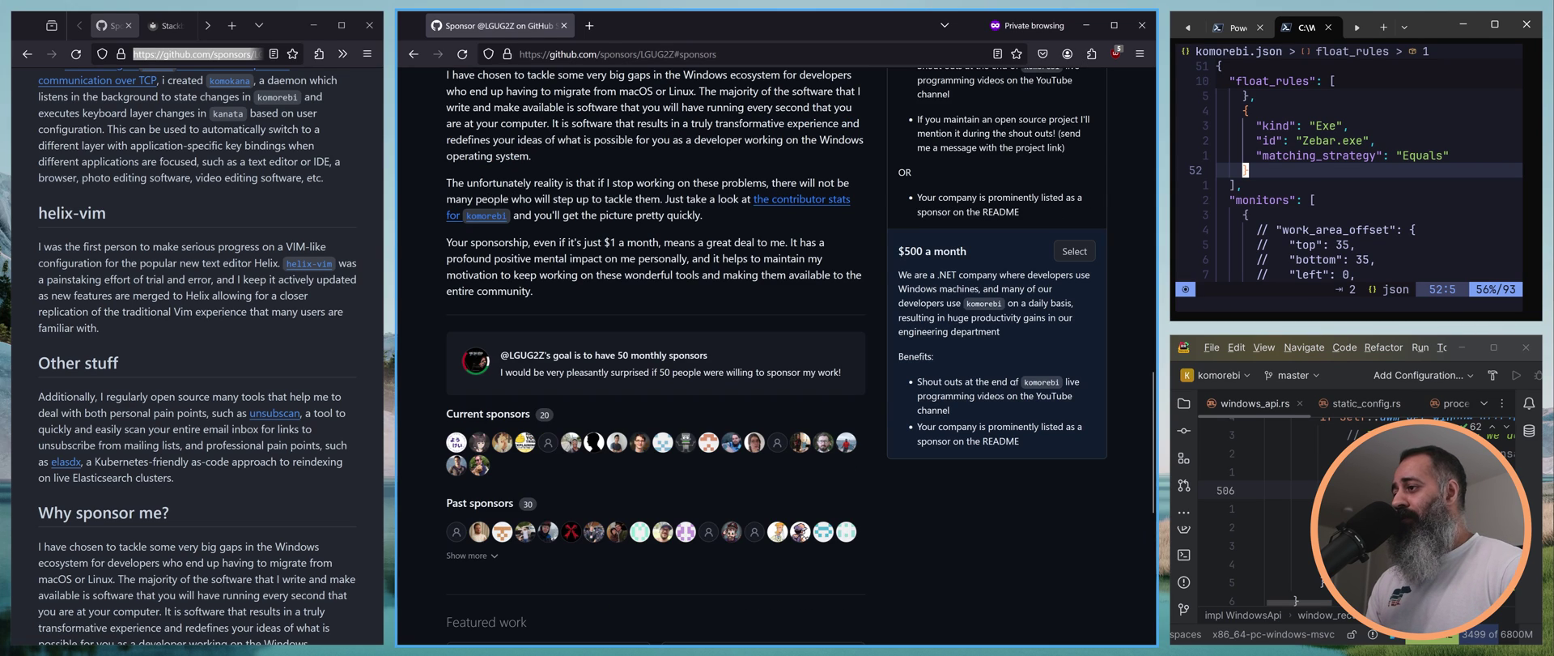
{"action": "mouse_move", "coordinate": [479, 465]}
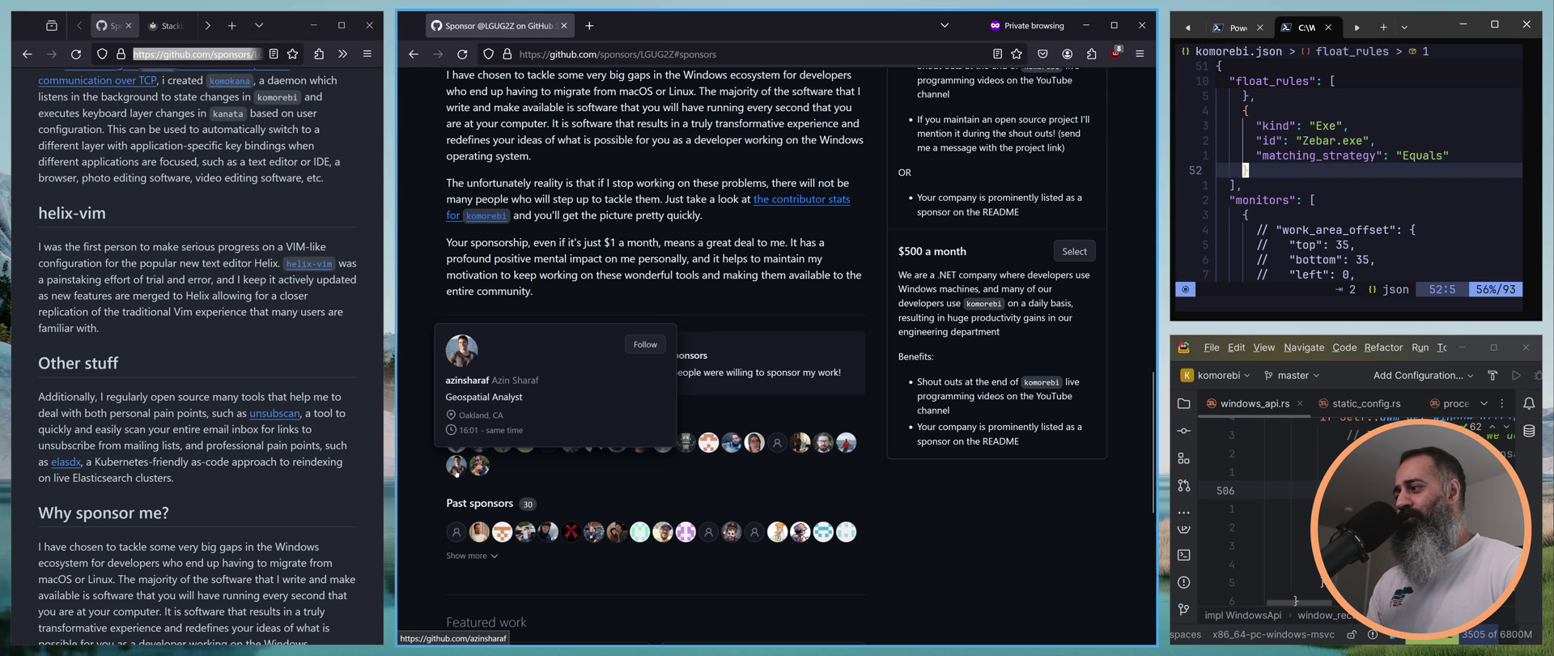
Preview more profile cards in the Current sponsors list, and view the one-time sponsorship tiers before returning to the monthly ones.
{"action": "mouse_move", "coordinate": [846, 442]}
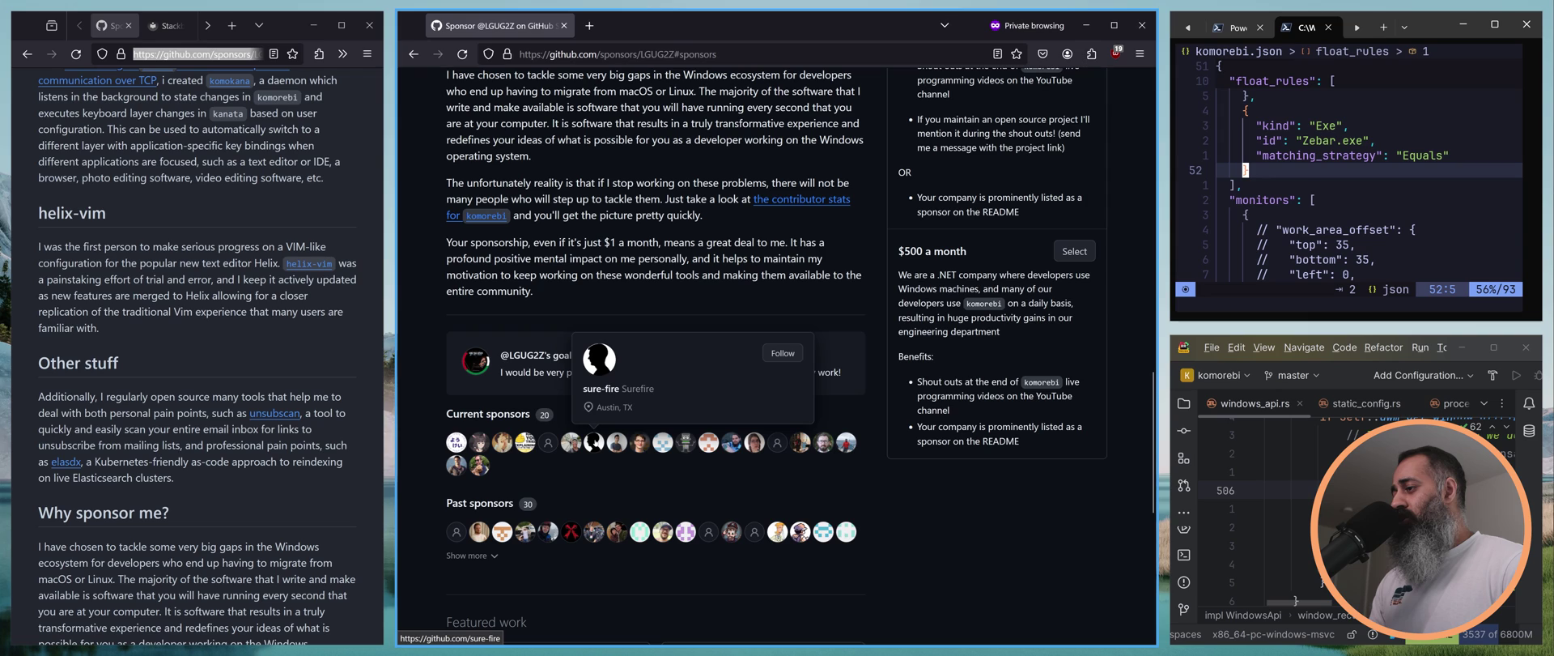
{"action": "mouse_move", "coordinate": [570, 443]}
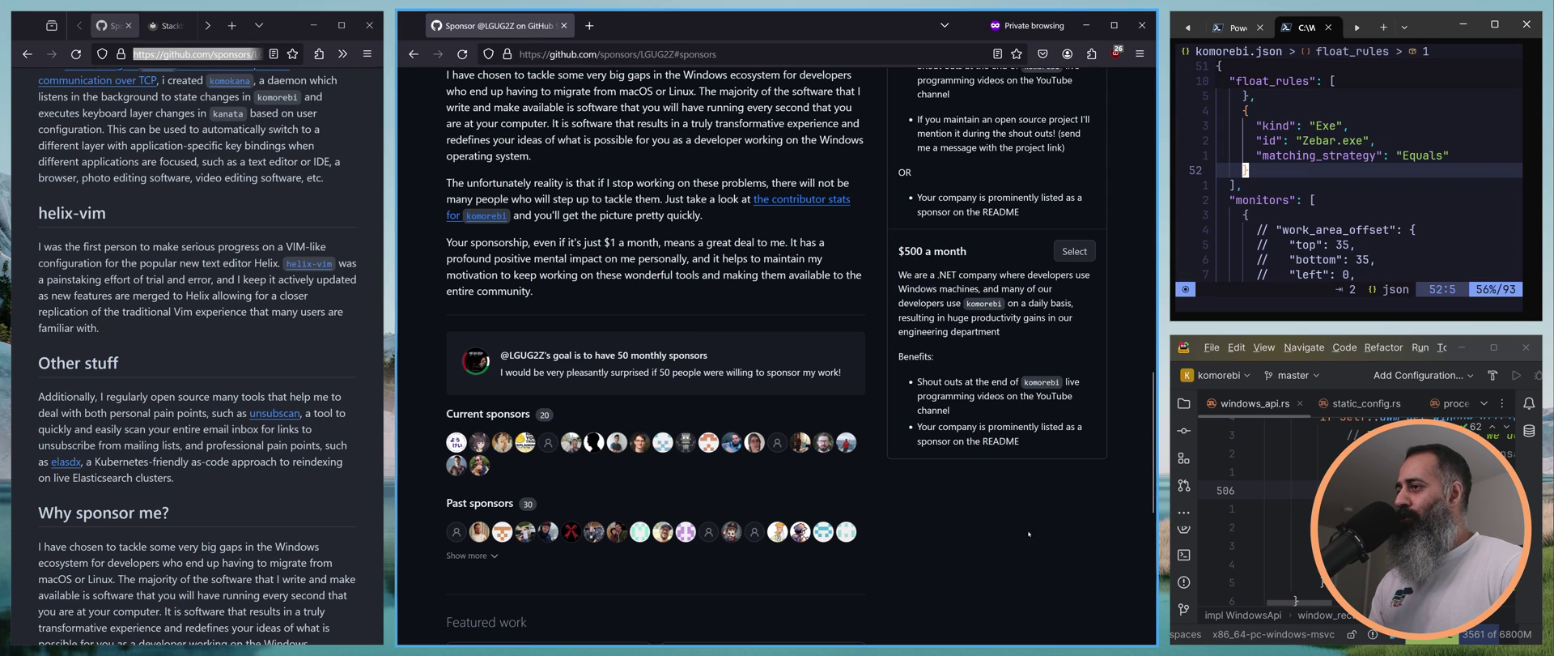
{"action": "scroll", "coordinate": [778, 445], "scroll_direction": "up", "scroll_amount": 5}
{"action": "scroll", "coordinate": [740, 454], "scroll_direction": "up", "scroll_amount": 3}
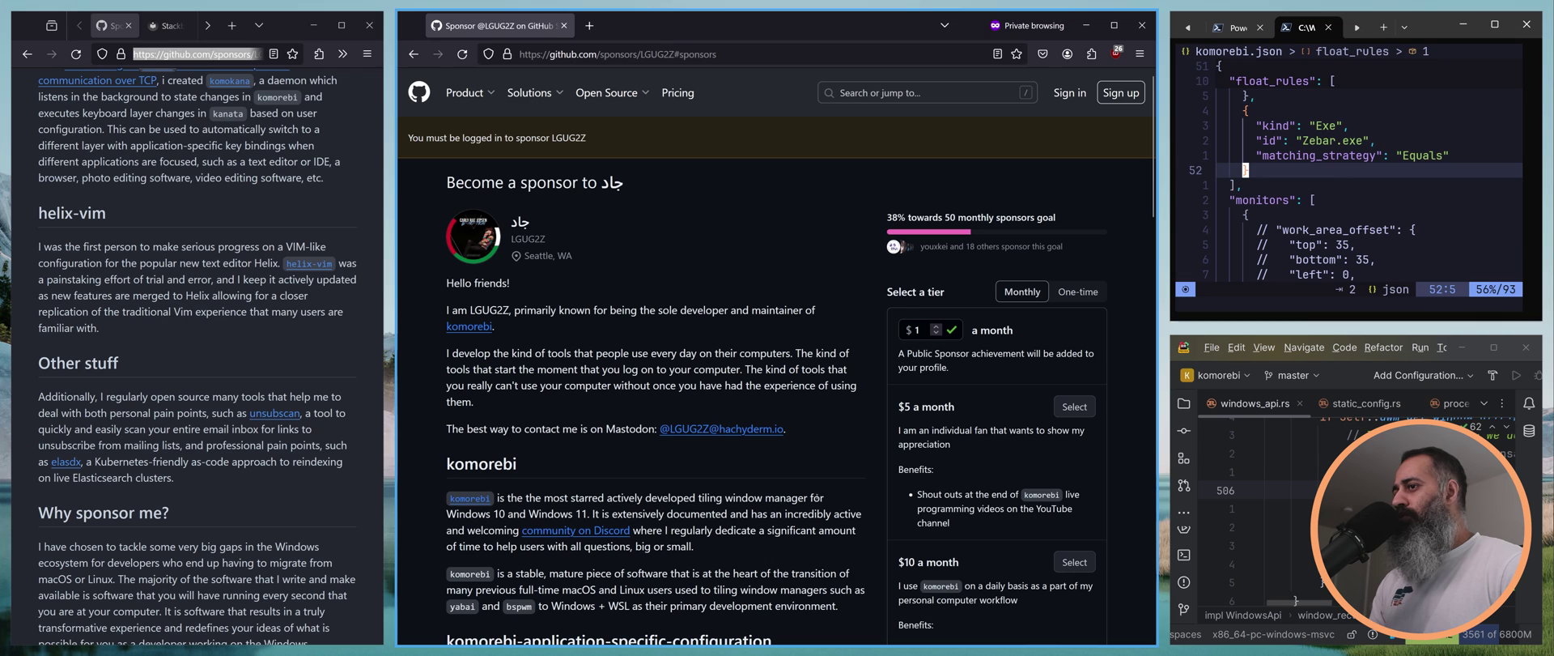
{"action": "scroll", "coordinate": [815, 484], "scroll_direction": "down", "scroll_amount": 1}
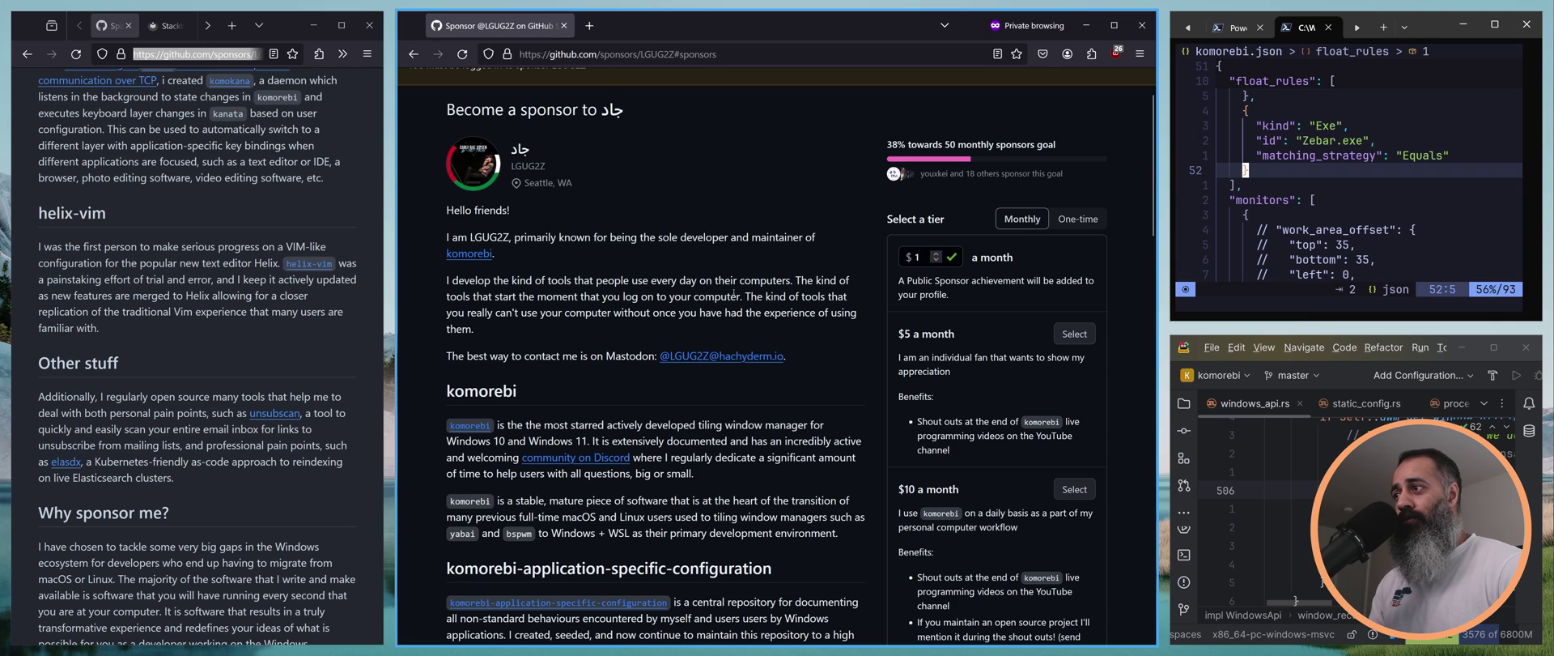
{"action": "left_click", "coordinate": [1078, 218]}
{"action": "left_click", "coordinate": [1022, 292]}
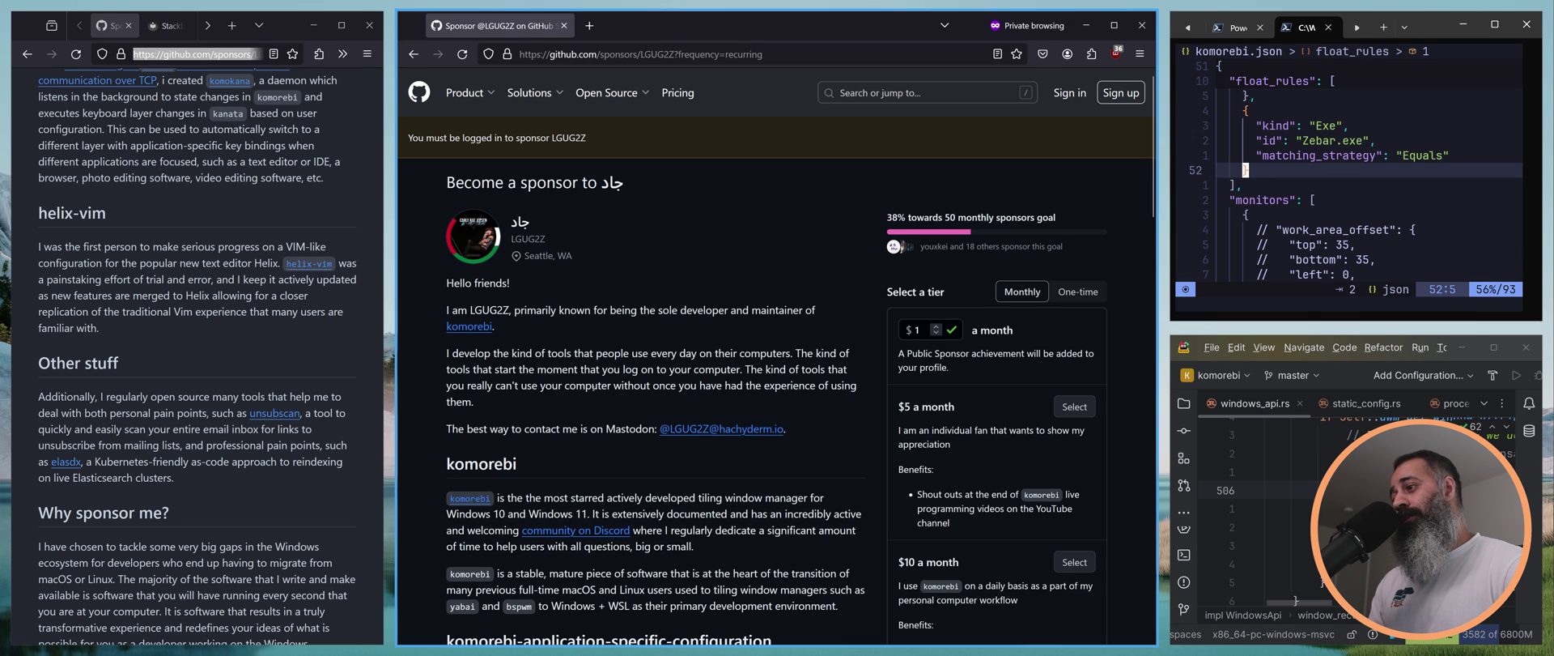
{"action": "scroll", "coordinate": [472, 340], "scroll_direction": "down", "scroll_amount": 1}
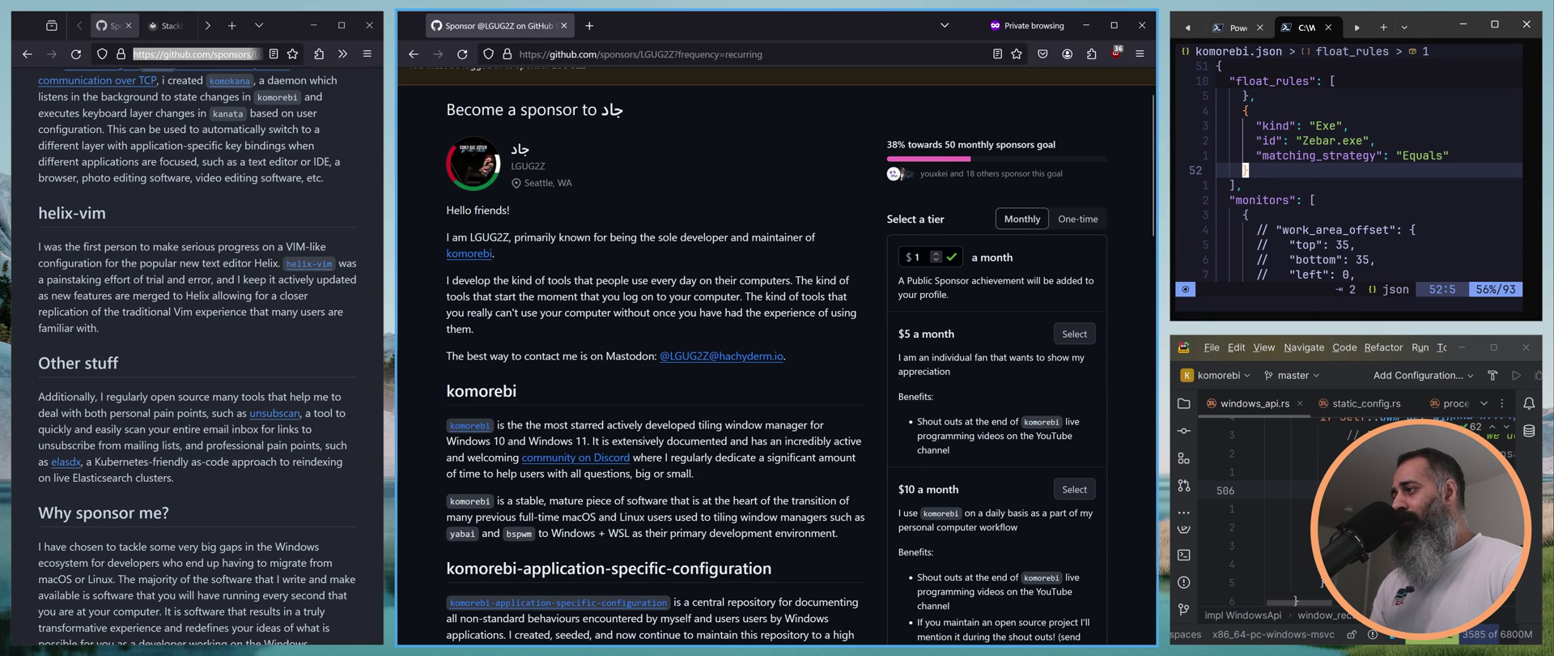
Open the maintainer's GitHub profile, view the YouTube channel linked in its README, and return to the profile.
{"action": "left_click", "coordinate": [520, 149]}
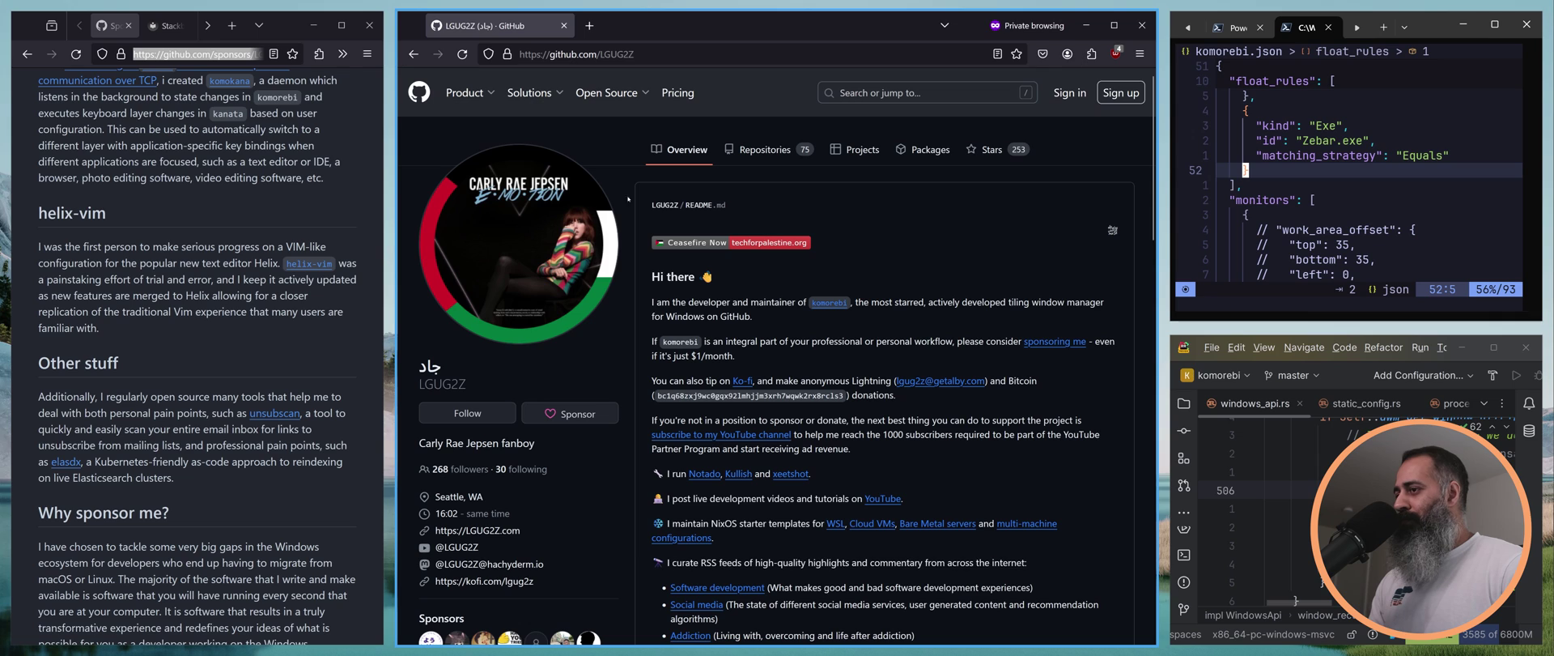
{"action": "scroll", "coordinate": [906, 265], "scroll_direction": "down", "scroll_amount": 3}
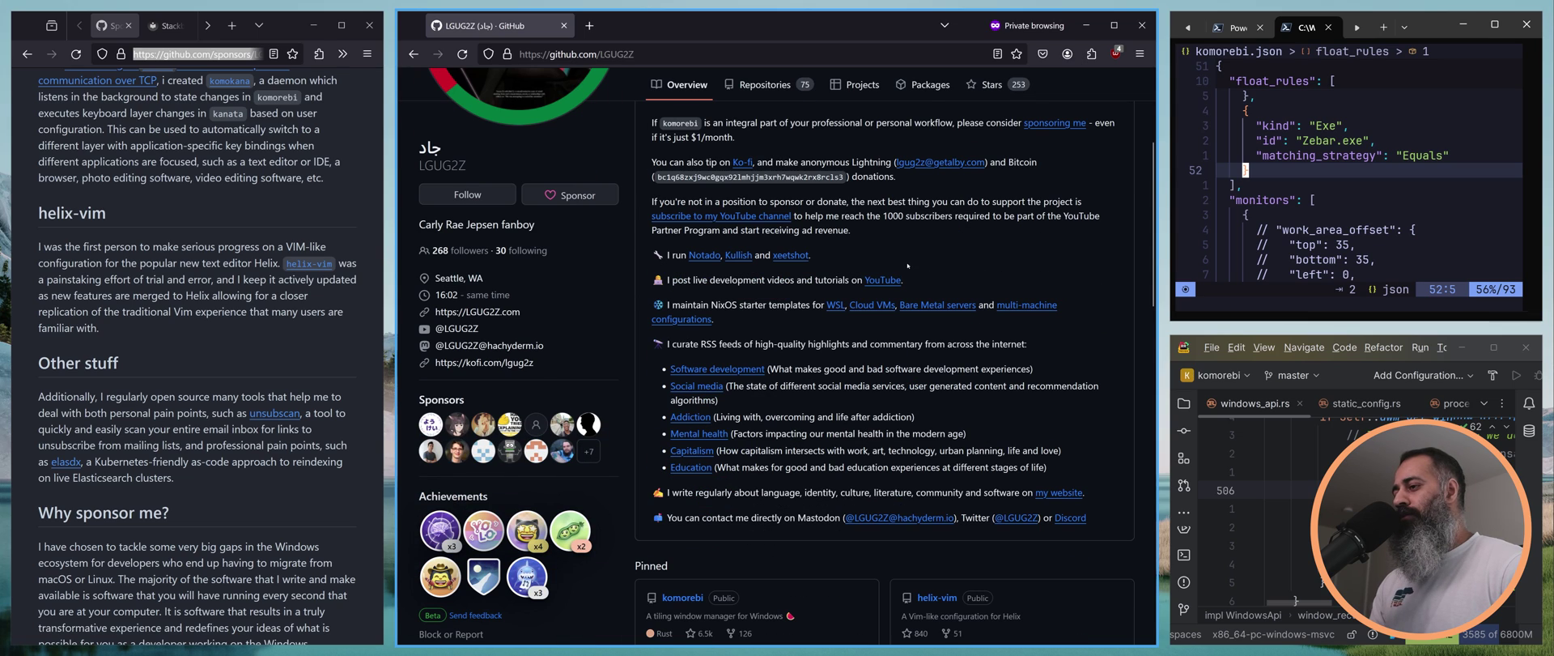
{"action": "left_click", "coordinate": [733, 216]}
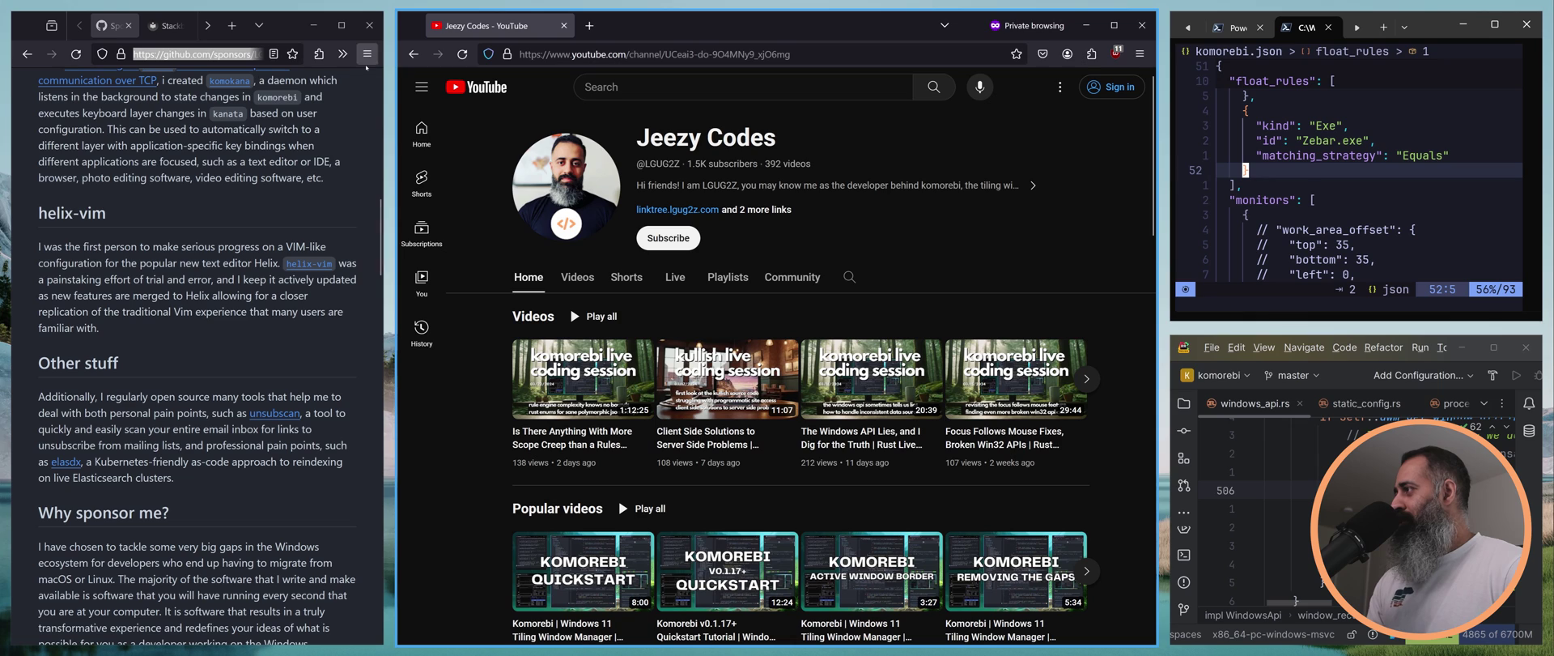
{"action": "left_click", "coordinate": [412, 53]}
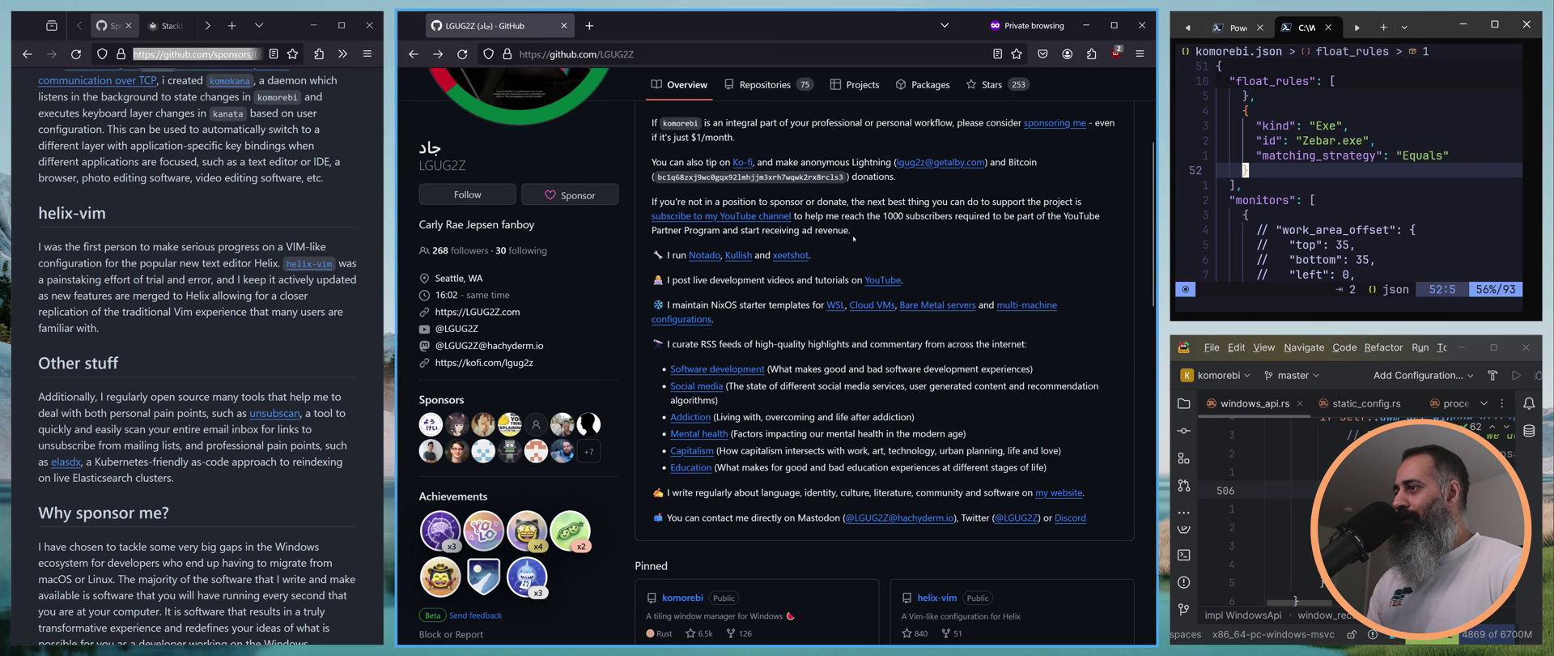
Open the pinned komorebi repository from the profile and go to the badges and screenshot in its README.
{"action": "scroll", "coordinate": [696, 324], "scroll_direction": "down", "scroll_amount": 4}
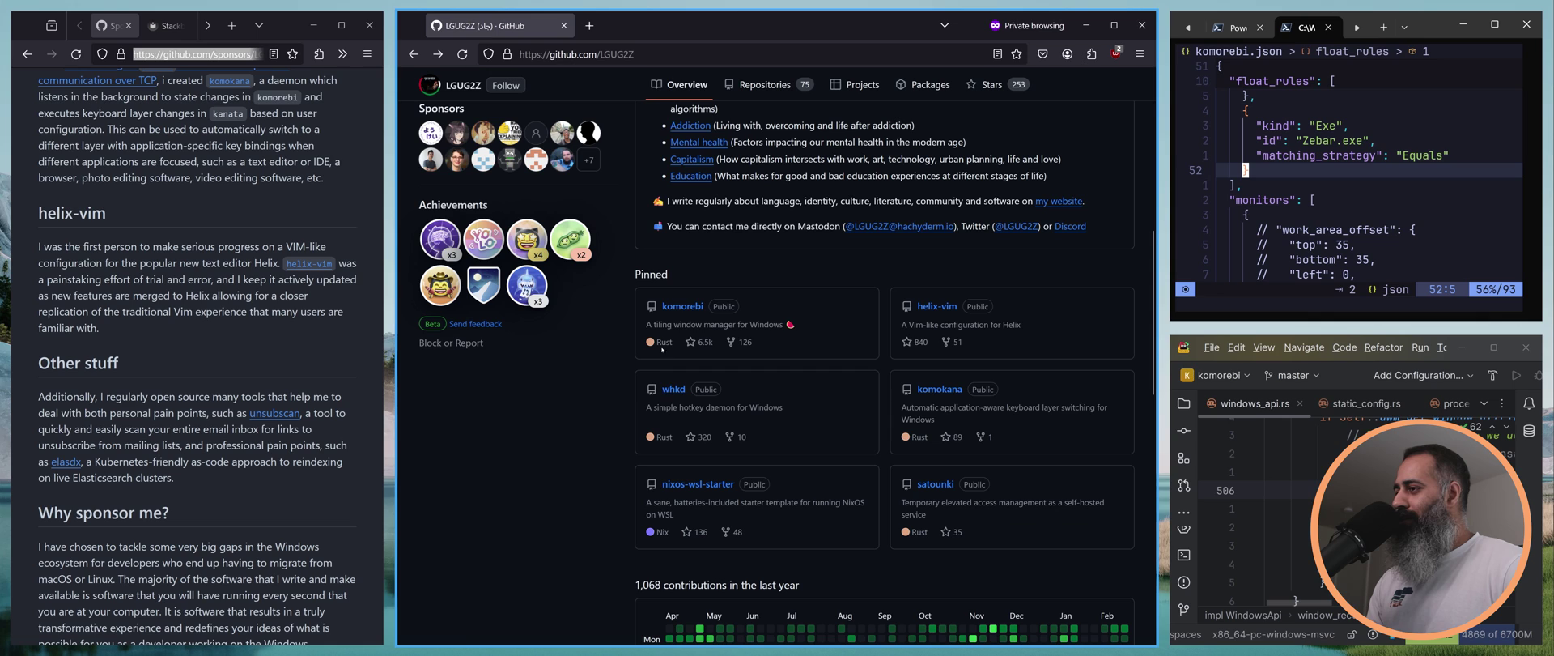
{"action": "left_click", "coordinate": [682, 306]}
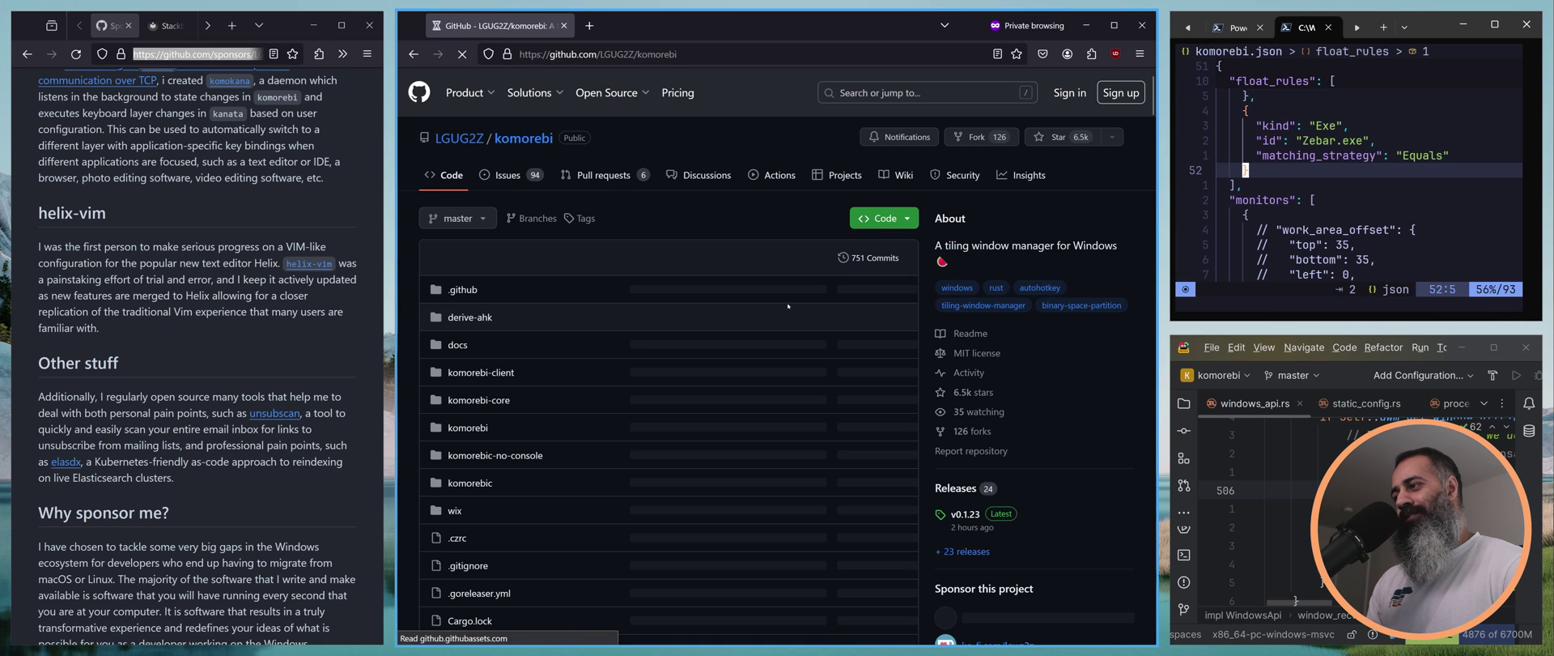
{"action": "scroll", "coordinate": [749, 333], "scroll_direction": "down", "scroll_amount": 10}
{"action": "scroll", "coordinate": [748, 333], "scroll_direction": "down", "scroll_amount": 2}
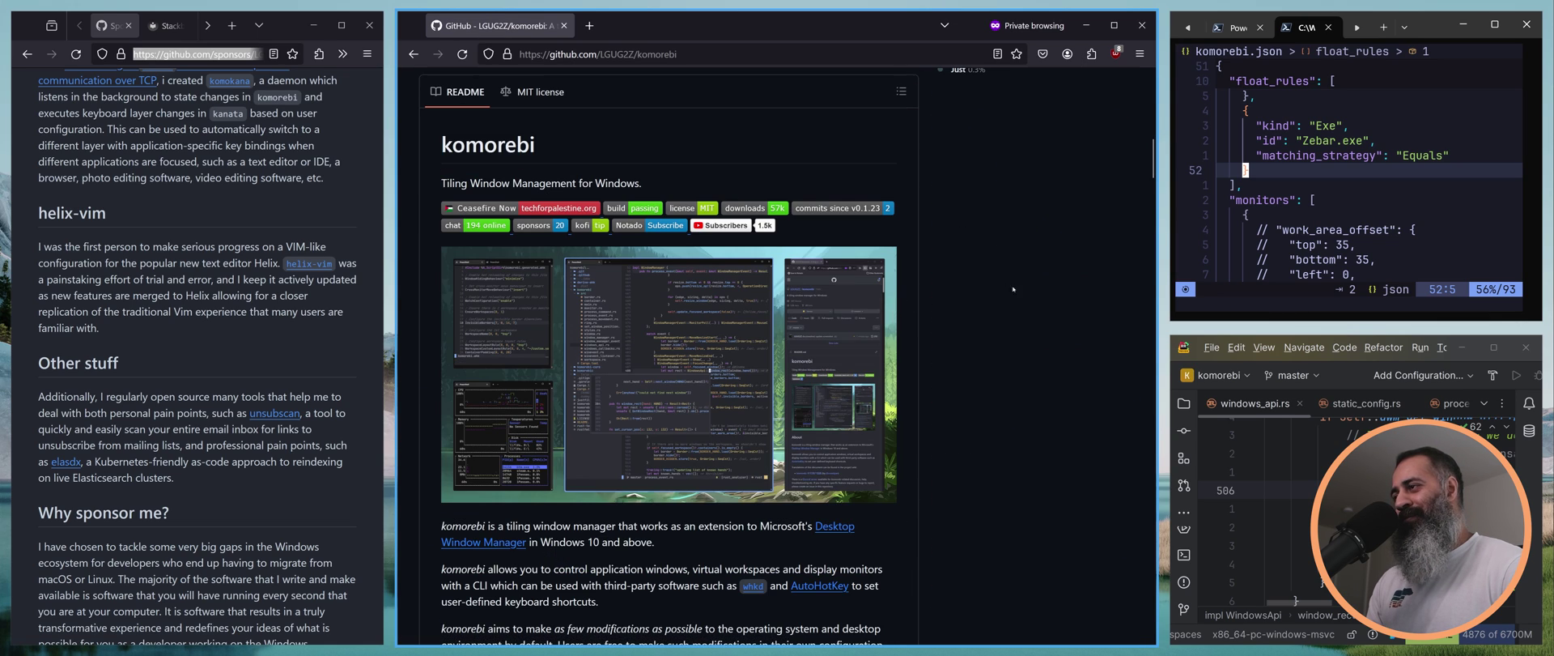